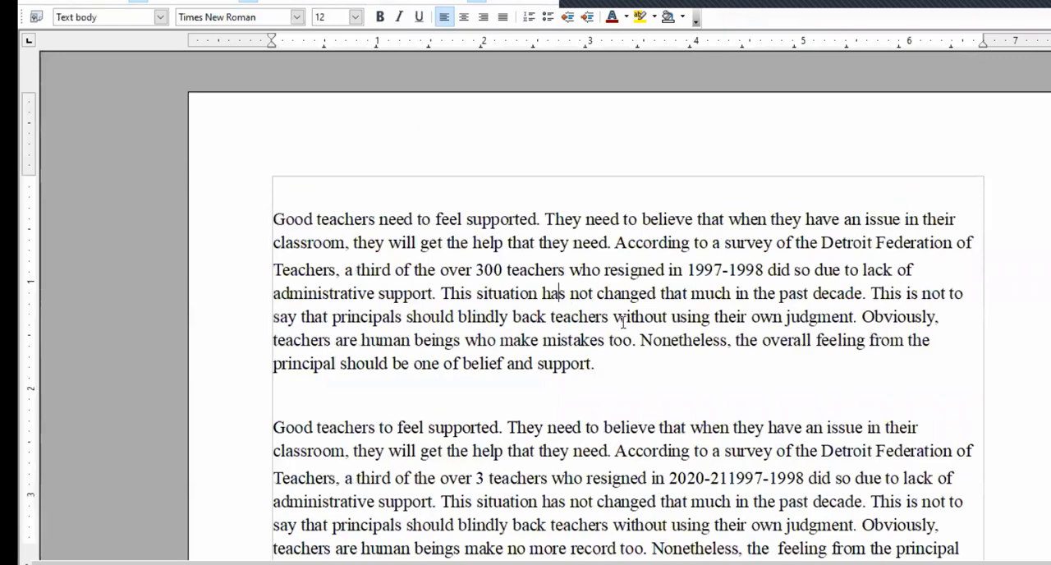
{"action": "scroll", "coordinate": [629, 323], "scroll_direction": "down", "scroll_amount": 1}
{"action": "scroll", "coordinate": [629, 322], "scroll_direction": "up", "scroll_amount": 1}
{"action": "scroll", "coordinate": [629, 323], "scroll_direction": "down", "scroll_amount": 1}
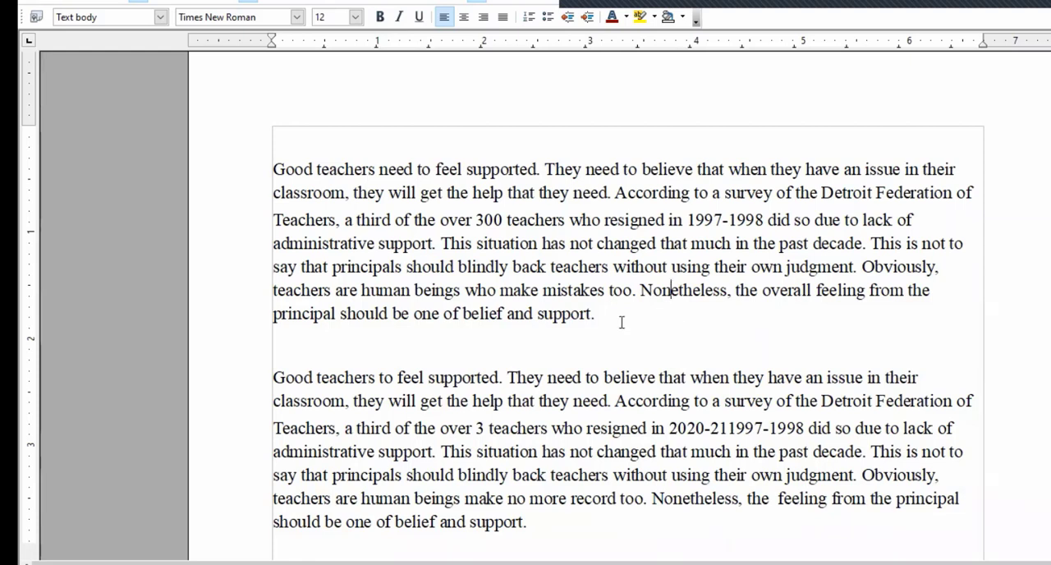
{"action": "left_click", "coordinate": [331, 169]}
{"action": "left_click_drag", "start_coordinate": [376, 169], "coordinate": [316, 169]}
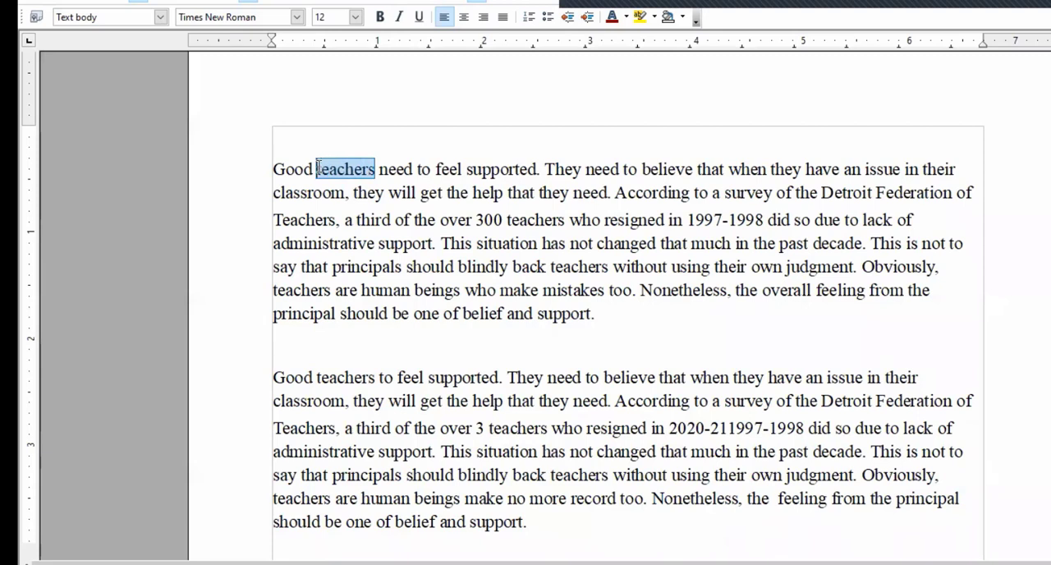
{"action": "left_click", "coordinate": [371, 192]}
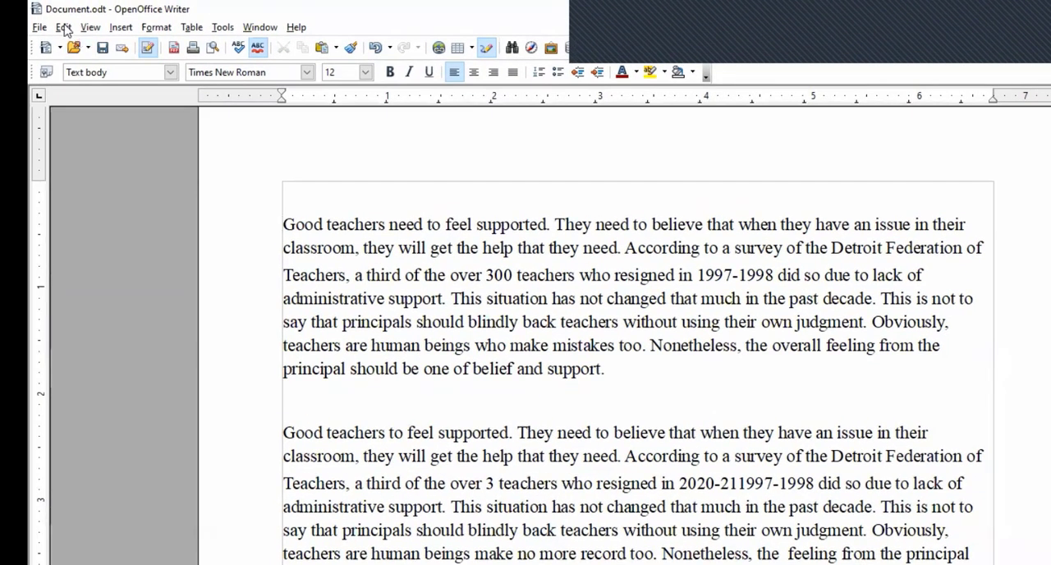
- Set up Find & Replace to search for "teachers" and replace it with "educators"
{"action": "left_click", "coordinate": [59, 2]}
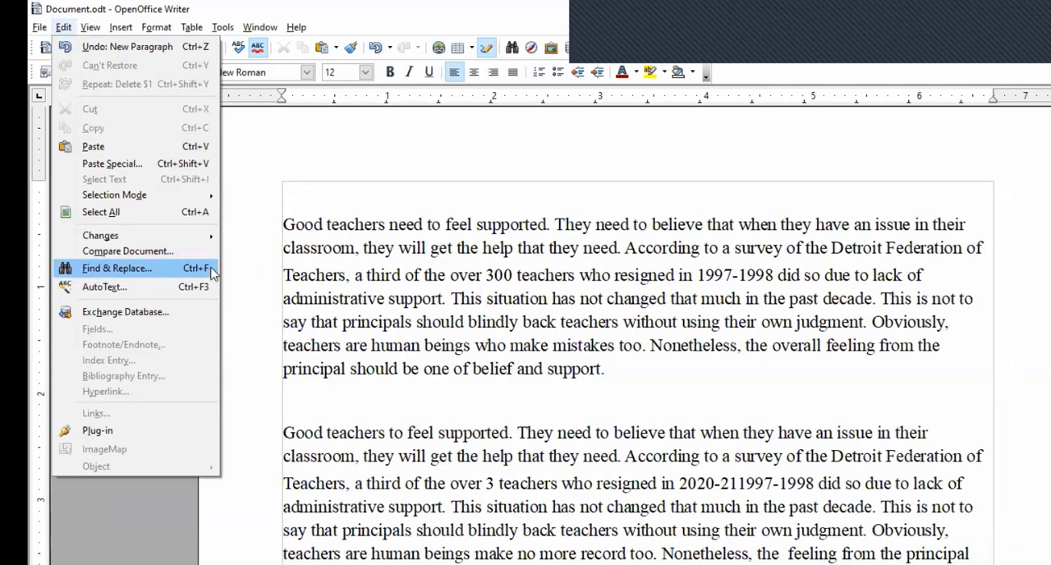
{"action": "left_click", "coordinate": [115, 268]}
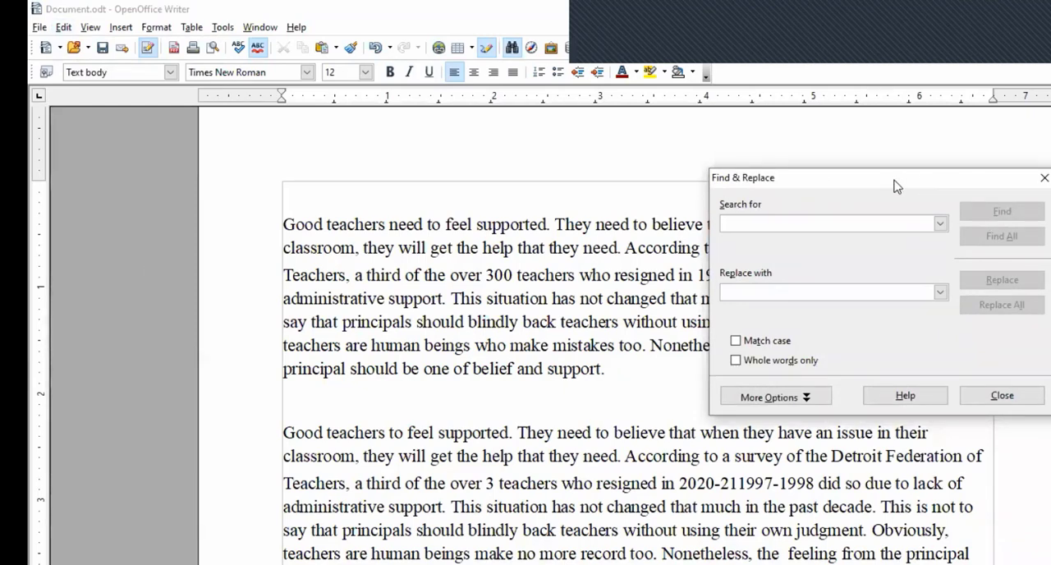
{"action": "left_click_drag", "start_coordinate": [895, 188], "coordinate": [880, 202]}
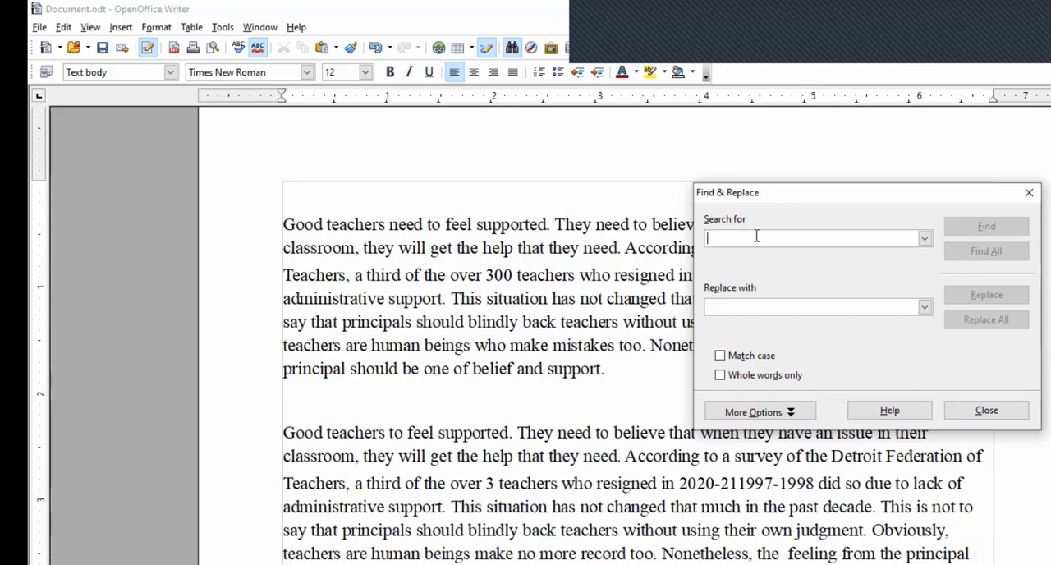
{"action": "type", "text": "teachers"}
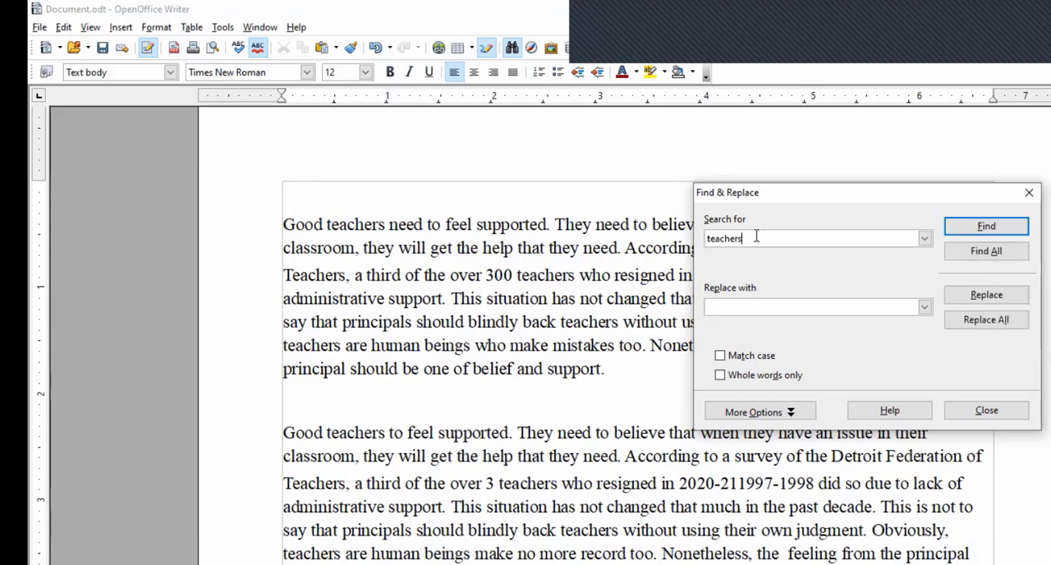
{"action": "left_click", "coordinate": [757, 305]}
{"action": "type", "text": "educators"}
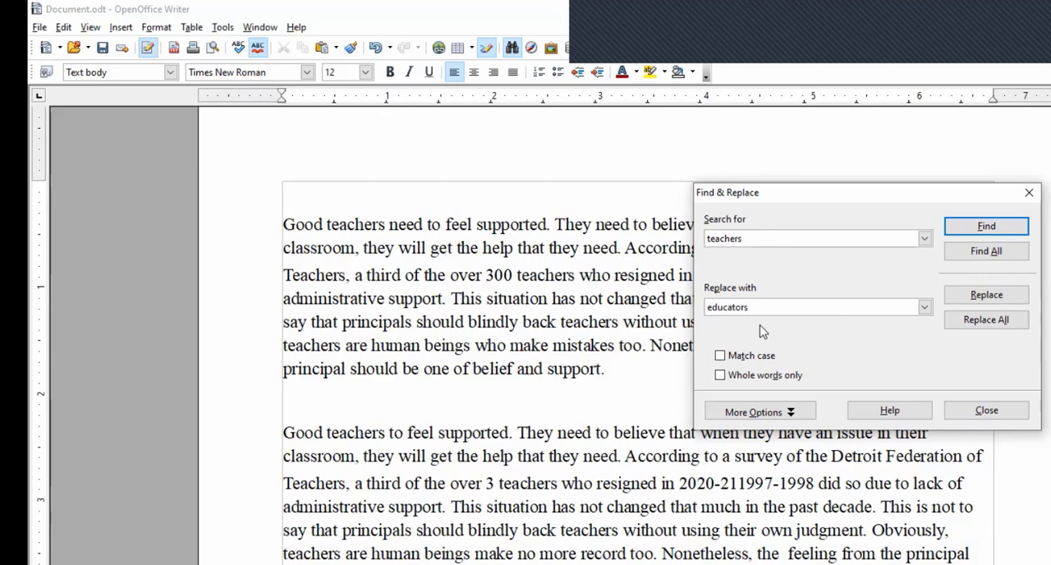
{"action": "double_click", "coordinate": [748, 240]}
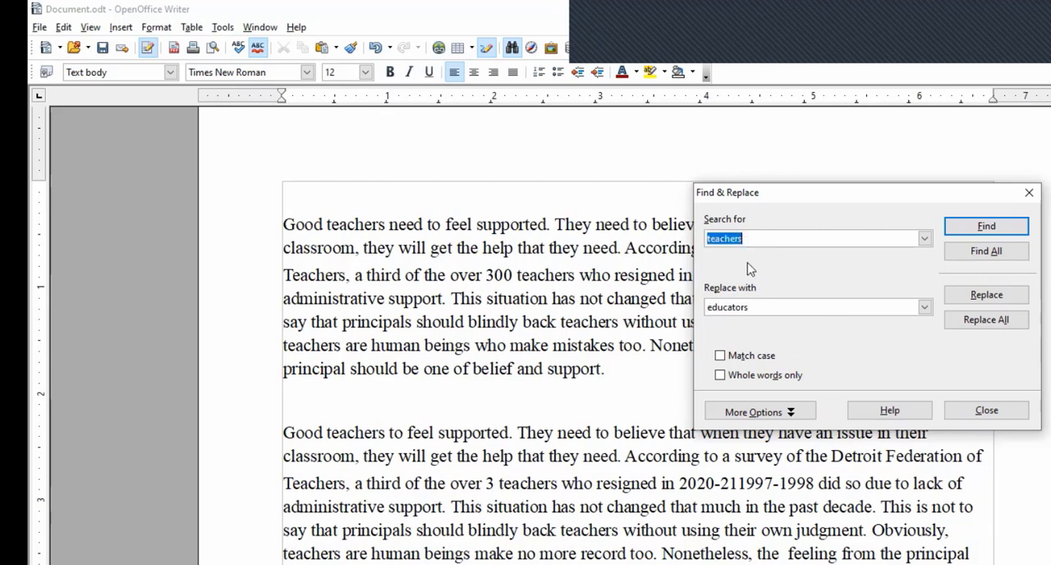
{"action": "left_click", "coordinate": [750, 306]}
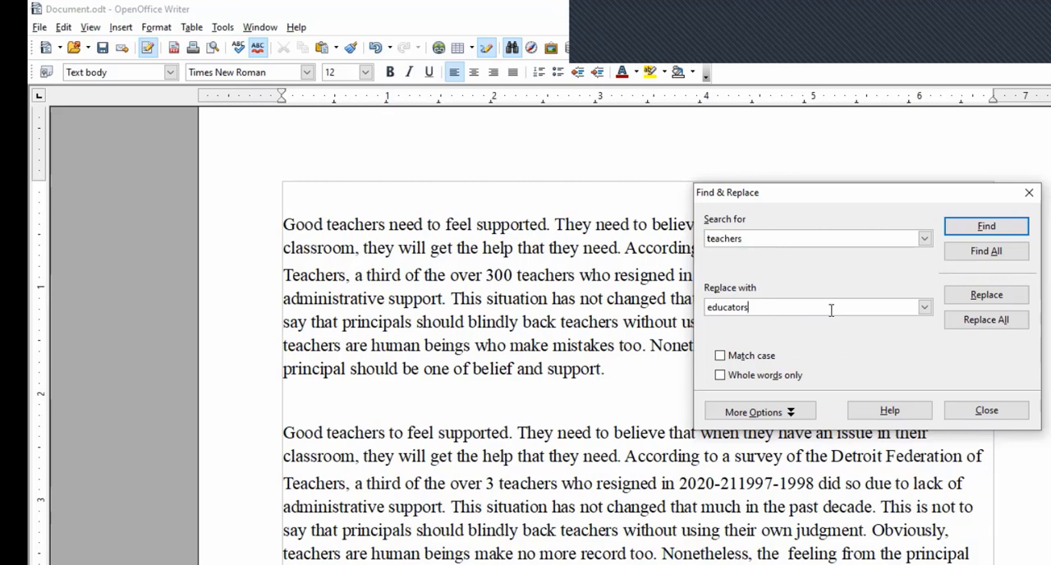
- Replace "teachers" with "educators" one occurrence at a time in the first paragraph, skipping "Teachers" in the federation's name, and close Find & Replace
{"action": "left_click", "coordinate": [994, 228]}
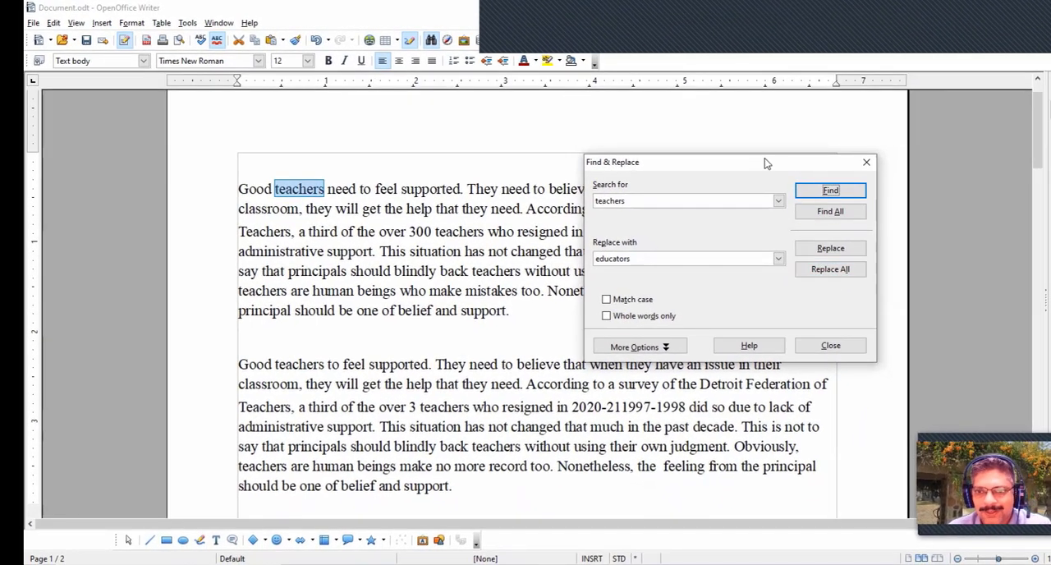
{"action": "left_click_drag", "start_coordinate": [755, 164], "coordinate": [914, 94]}
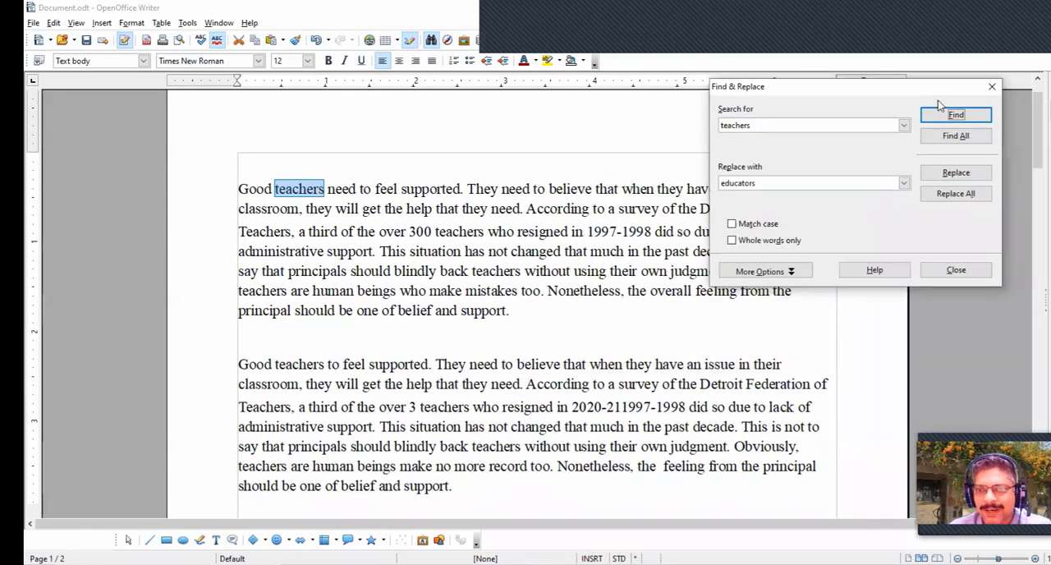
{"action": "left_click", "coordinate": [970, 174]}
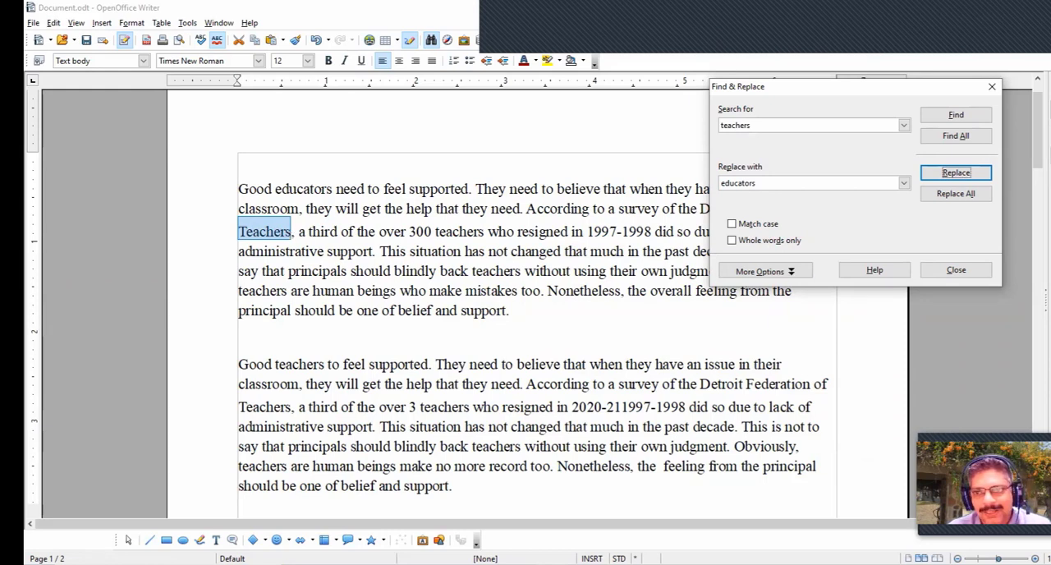
{"action": "left_click", "coordinate": [950, 120]}
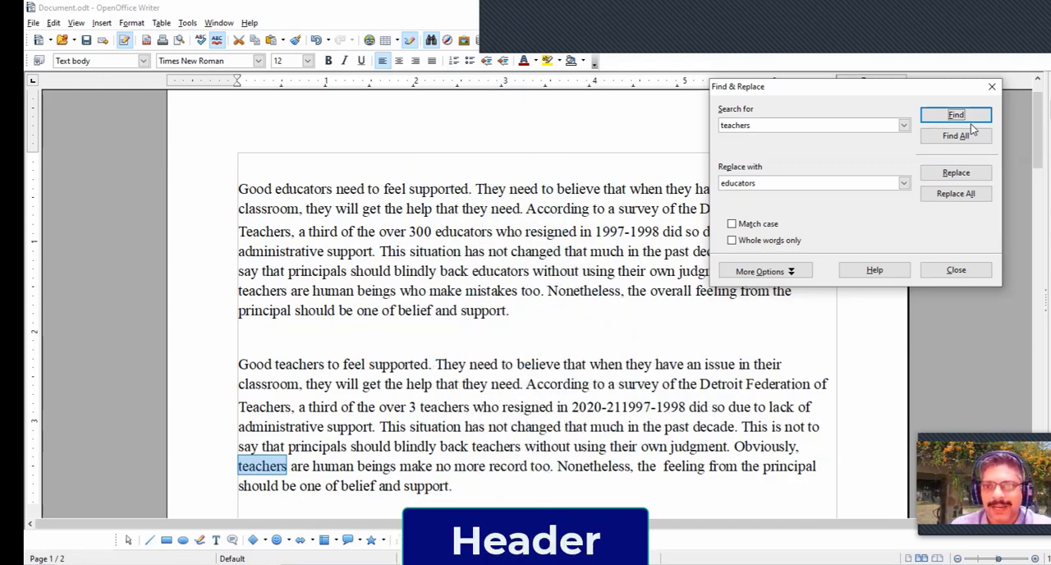
{"action": "left_click", "coordinate": [966, 275]}
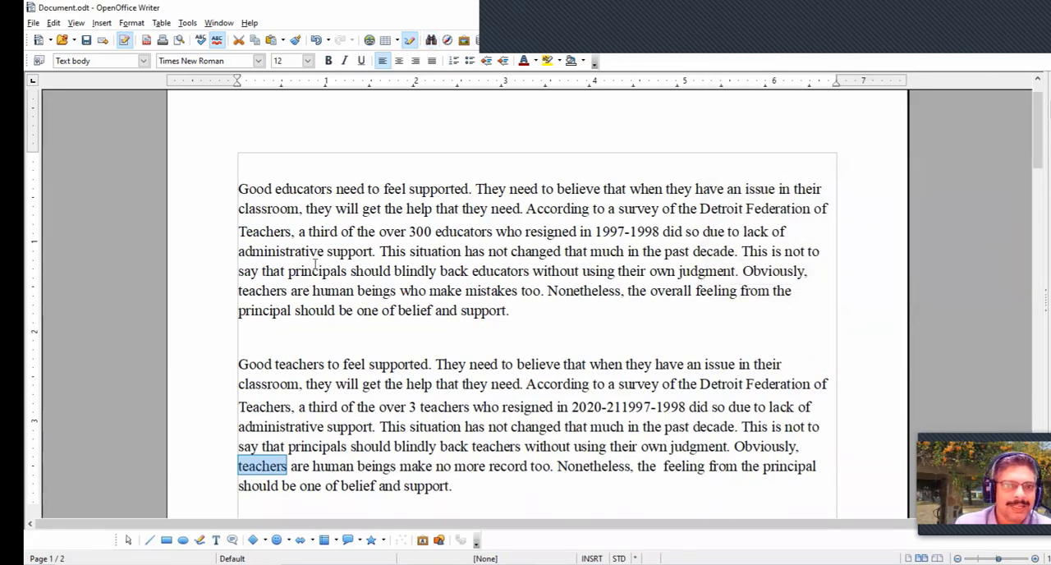
- Look through the document from the first paragraph to the mail merge notes on page 2 and back
{"action": "scroll", "coordinate": [425, 277], "scroll_direction": "up", "scroll_amount": 1}
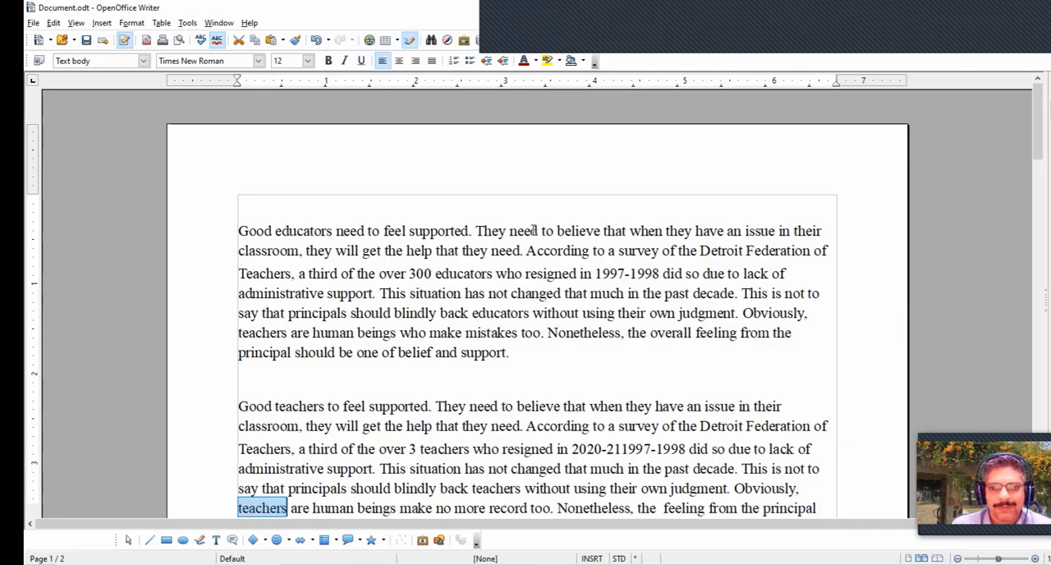
{"action": "scroll", "coordinate": [524, 236], "scroll_direction": "down", "scroll_amount": 18}
{"action": "scroll", "coordinate": [524, 235], "scroll_direction": "down", "scroll_amount": 6}
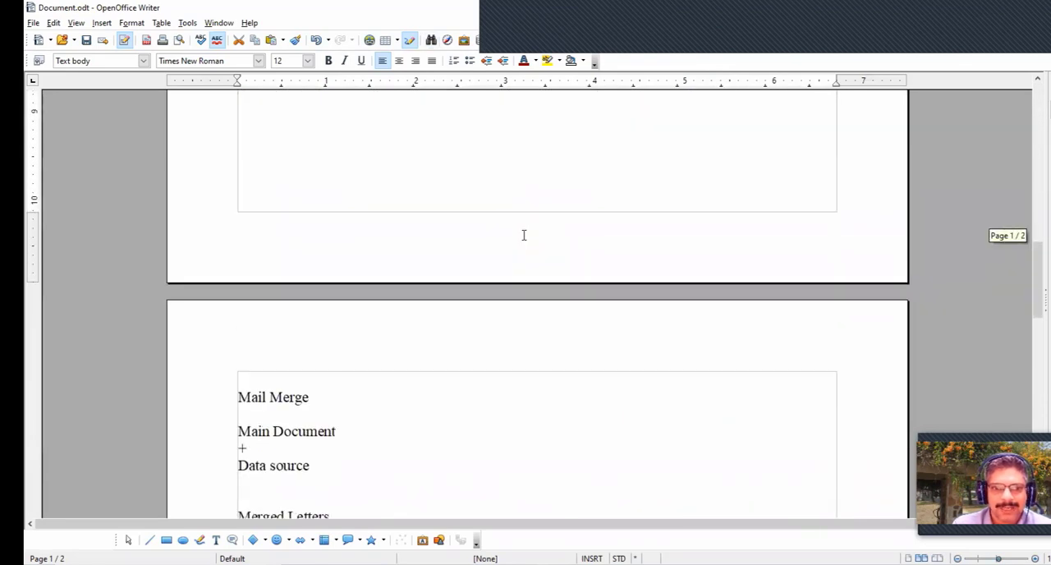
{"action": "scroll", "coordinate": [524, 235], "scroll_direction": "down", "scroll_amount": 2}
{"action": "scroll", "coordinate": [507, 244], "scroll_direction": "up", "scroll_amount": 10}
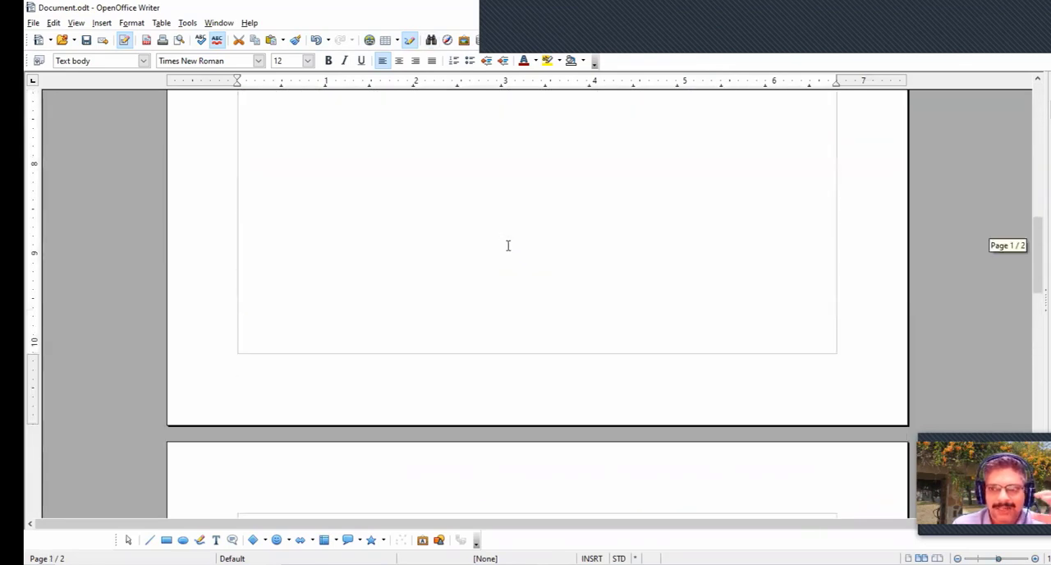
{"action": "scroll", "coordinate": [507, 244], "scroll_direction": "up", "scroll_amount": 3}
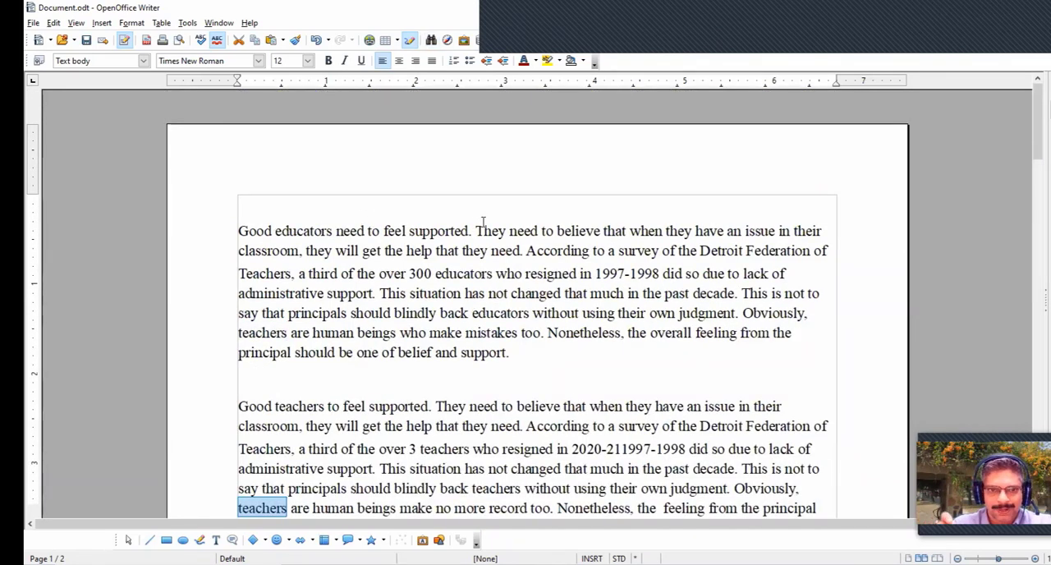
{"action": "left_click", "coordinate": [436, 230]}
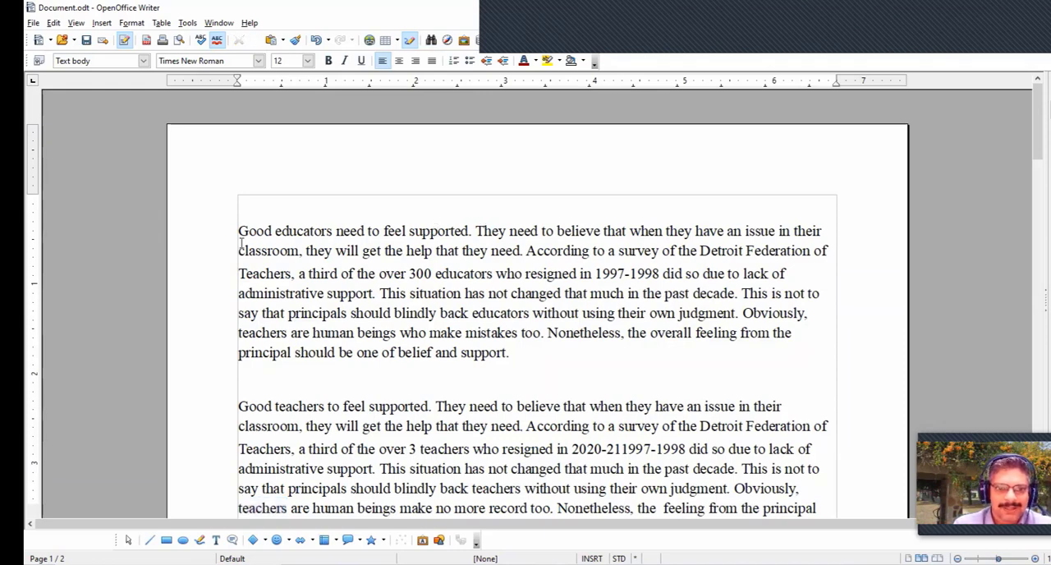
{"action": "left_click_drag", "start_coordinate": [238, 231], "coordinate": [530, 390]}
{"action": "scroll", "coordinate": [530, 390], "scroll_direction": "up", "scroll_amount": 7}
{"action": "left_click", "coordinate": [409, 266]}
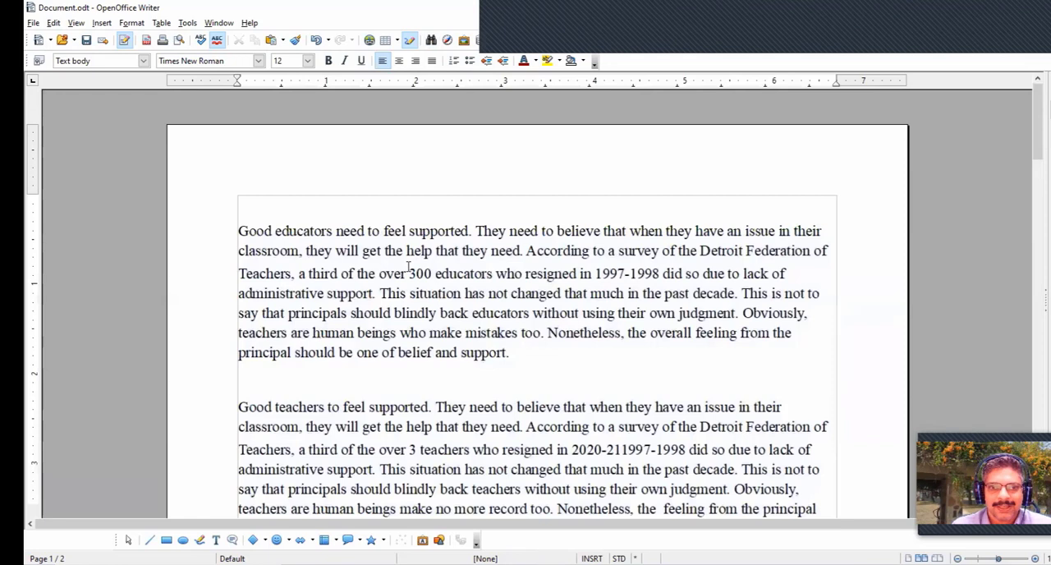
- Place the cursor at the start of the document and insert a header for all page styles
{"action": "left_click", "coordinate": [380, 229]}
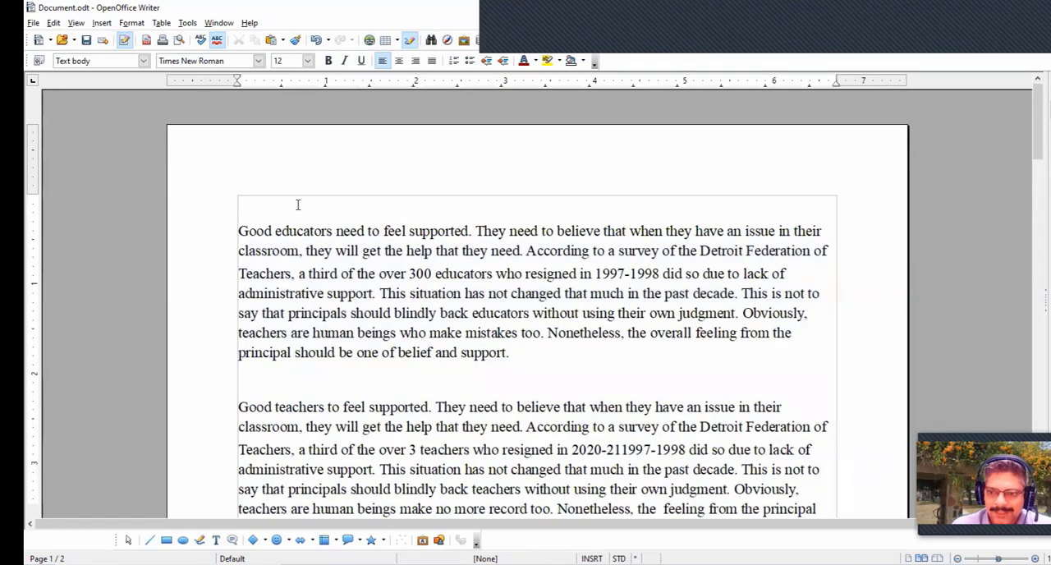
{"action": "left_click", "coordinate": [101, 22]}
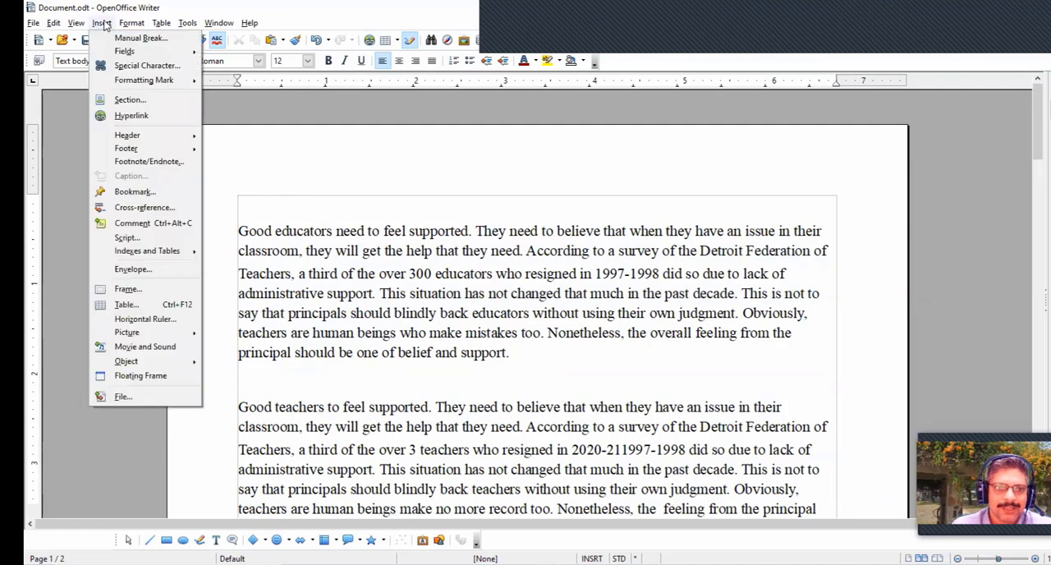
{"action": "mouse_move", "coordinate": [156, 134]}
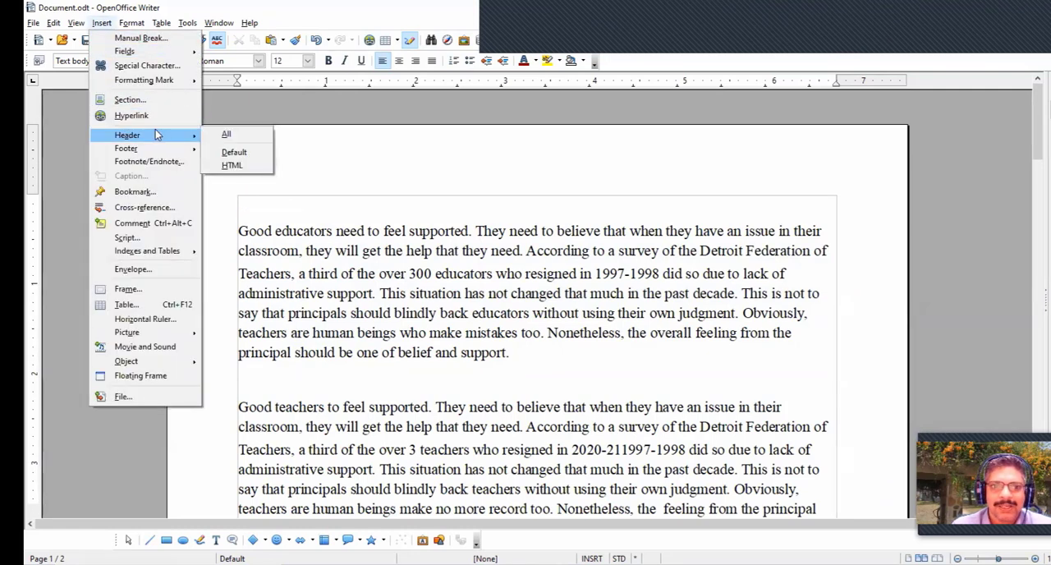
{"action": "left_click", "coordinate": [242, 135]}
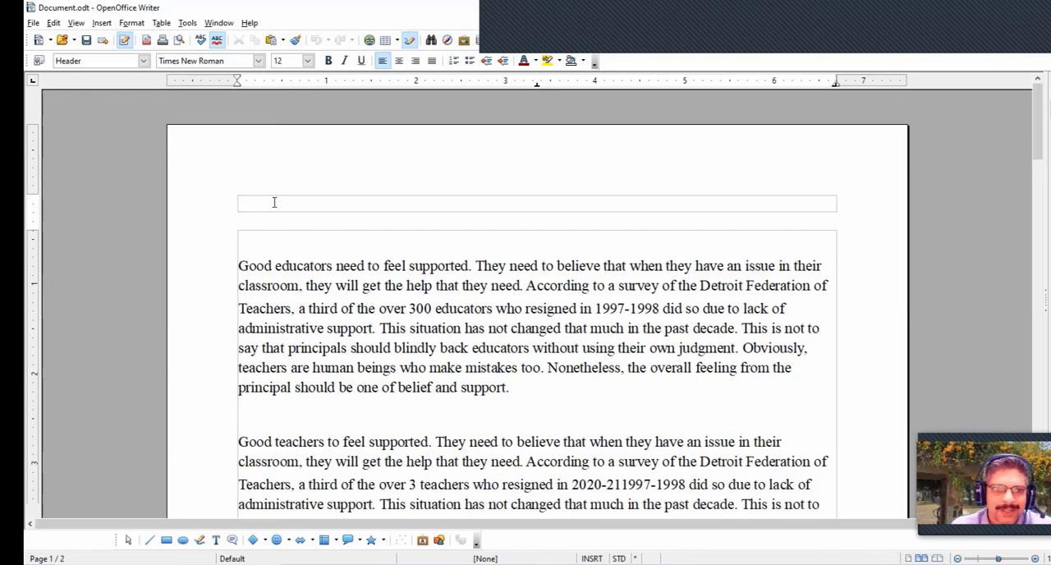
- Insert the picture file "Gyansagar logo" from the logos folder into the header
{"action": "left_click", "coordinate": [103, 23]}
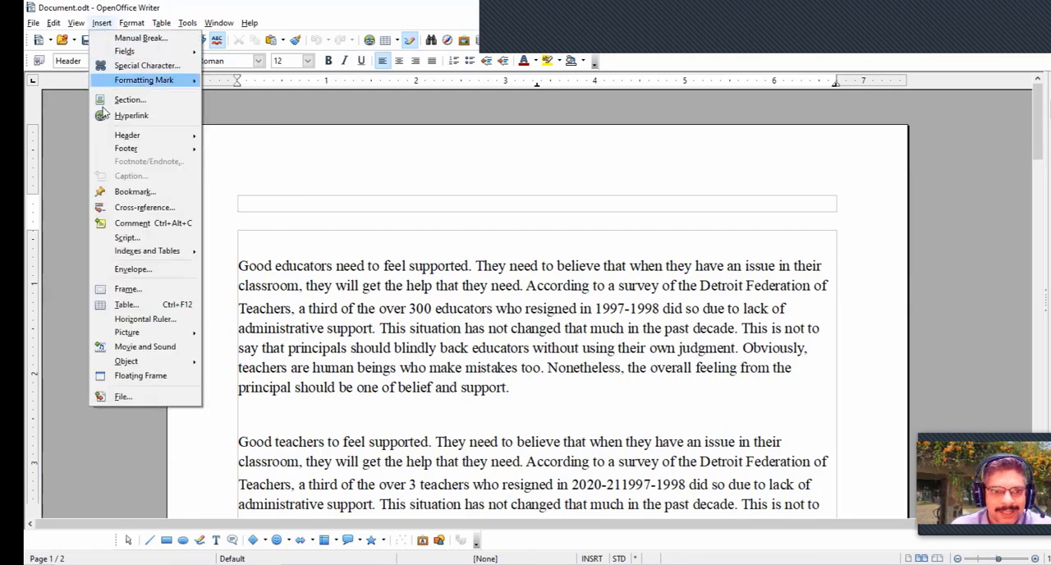
{"action": "mouse_move", "coordinate": [123, 333]}
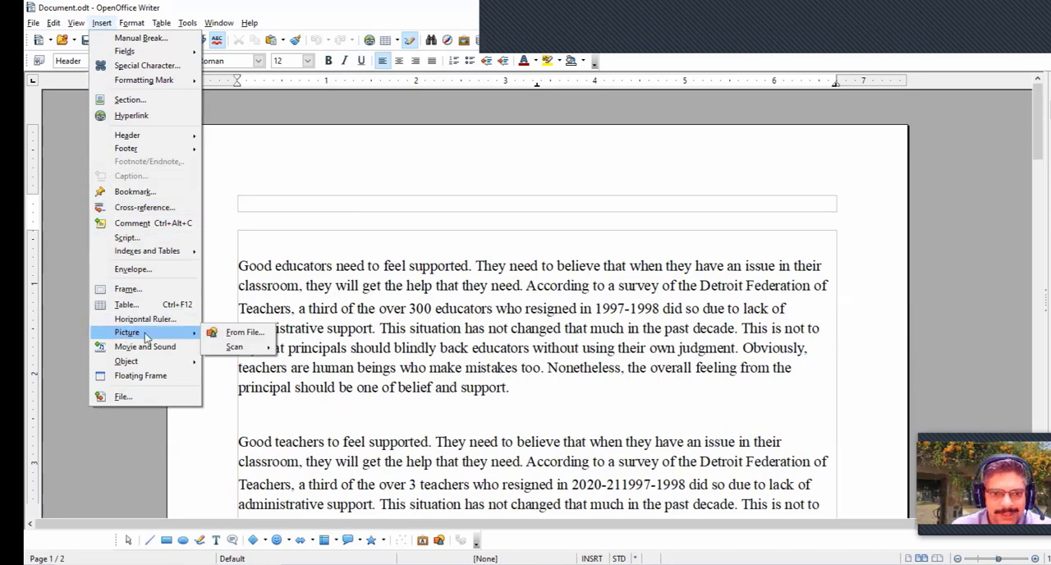
{"action": "left_click", "coordinate": [227, 333]}
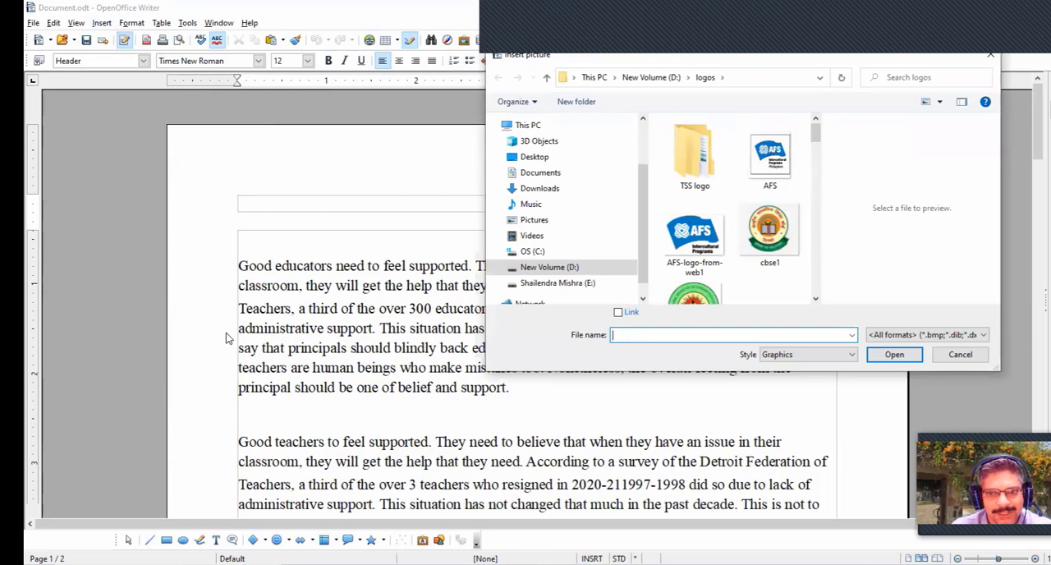
{"action": "scroll", "coordinate": [770, 187], "scroll_direction": "down", "scroll_amount": 3}
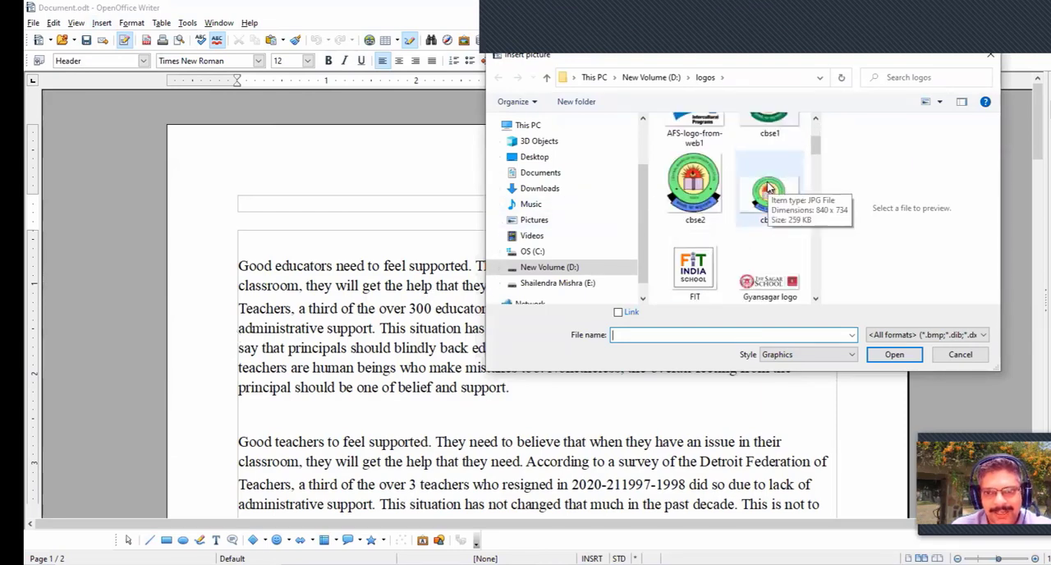
{"action": "left_click", "coordinate": [776, 193]}
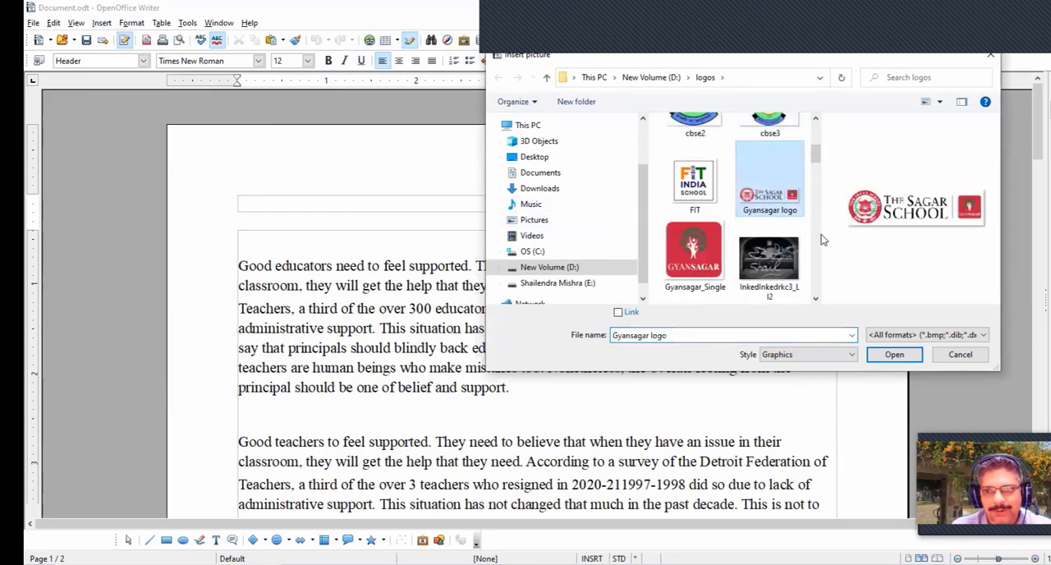
{"action": "left_click", "coordinate": [893, 356]}
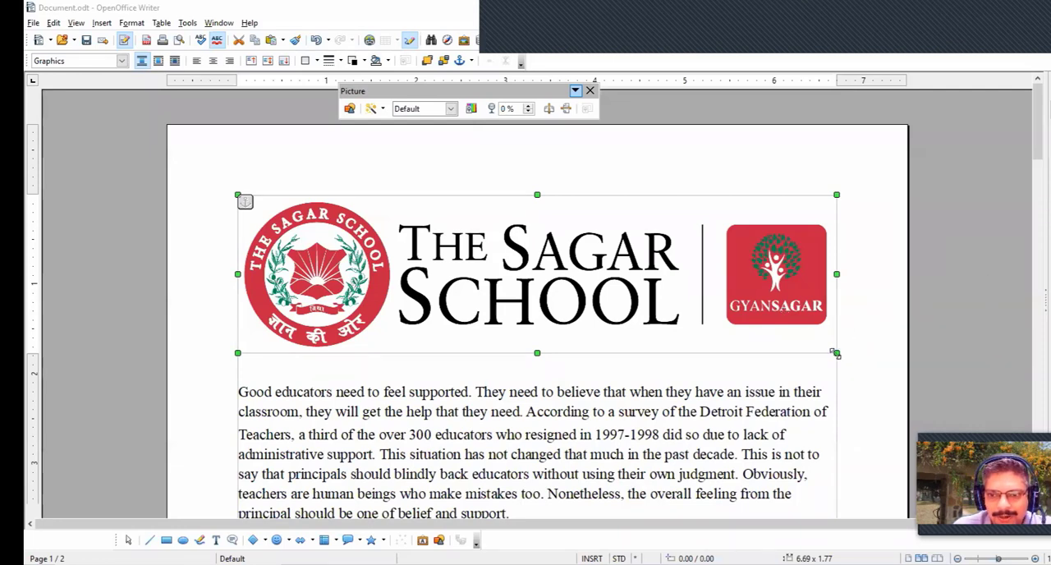
- Shrink the header logo to about 1.95 × 0.52 in and enlarge the header with three blank lines around it
{"action": "left_click_drag", "start_coordinate": [834, 353], "coordinate": [518, 205]}
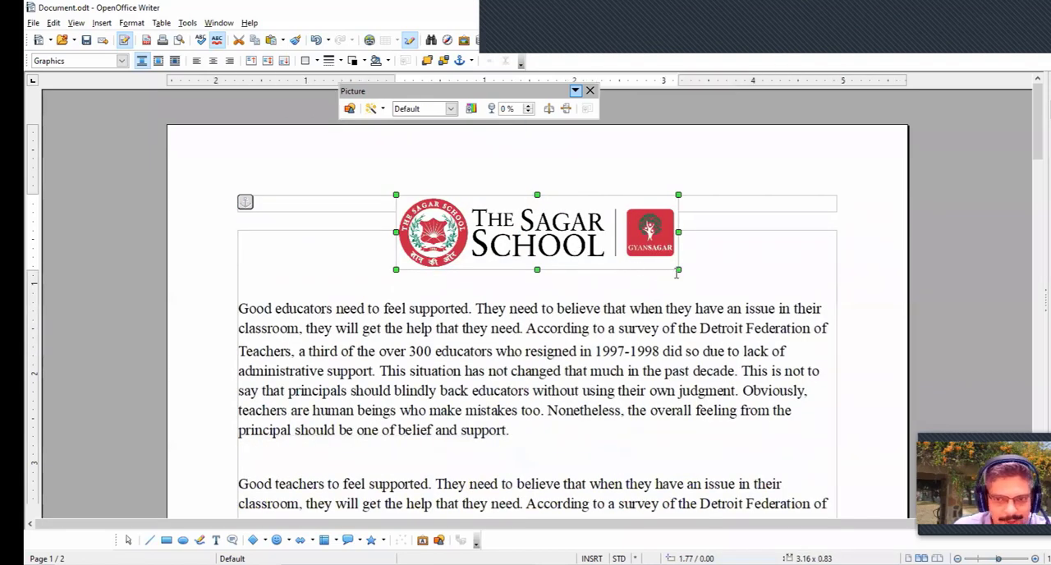
{"action": "left_click_drag", "start_coordinate": [678, 269], "coordinate": [571, 212]}
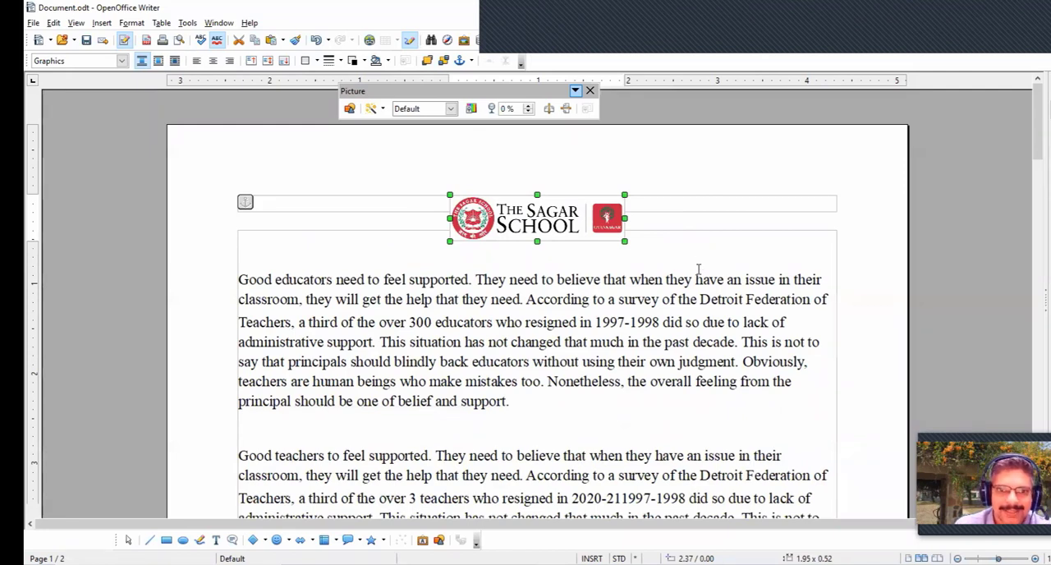
{"action": "left_click", "coordinate": [306, 202]}
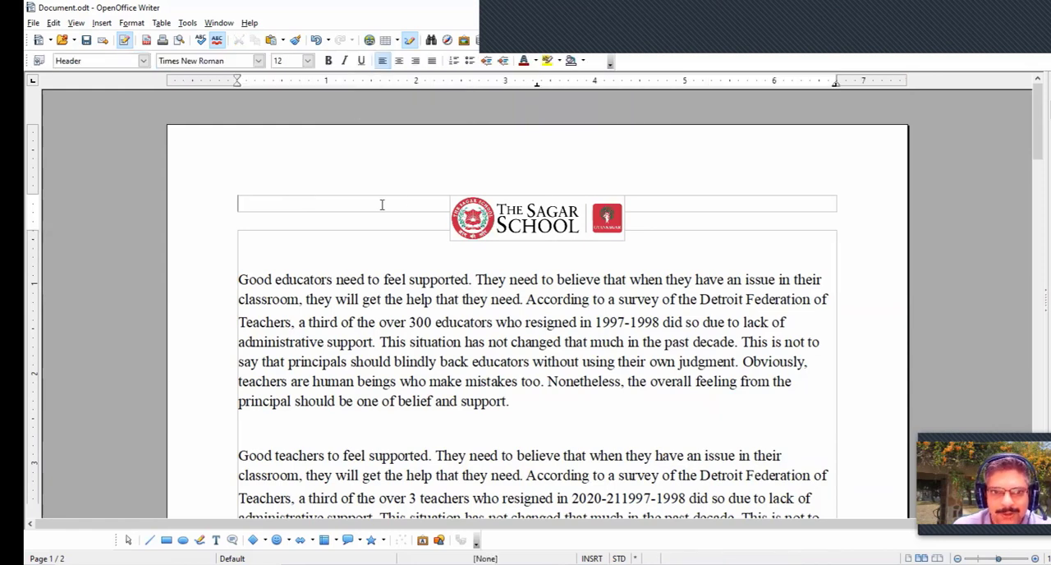
{"action": "key", "text": "Return"}
{"action": "key", "text": "Return"}
{"action": "key", "text": "Return"}
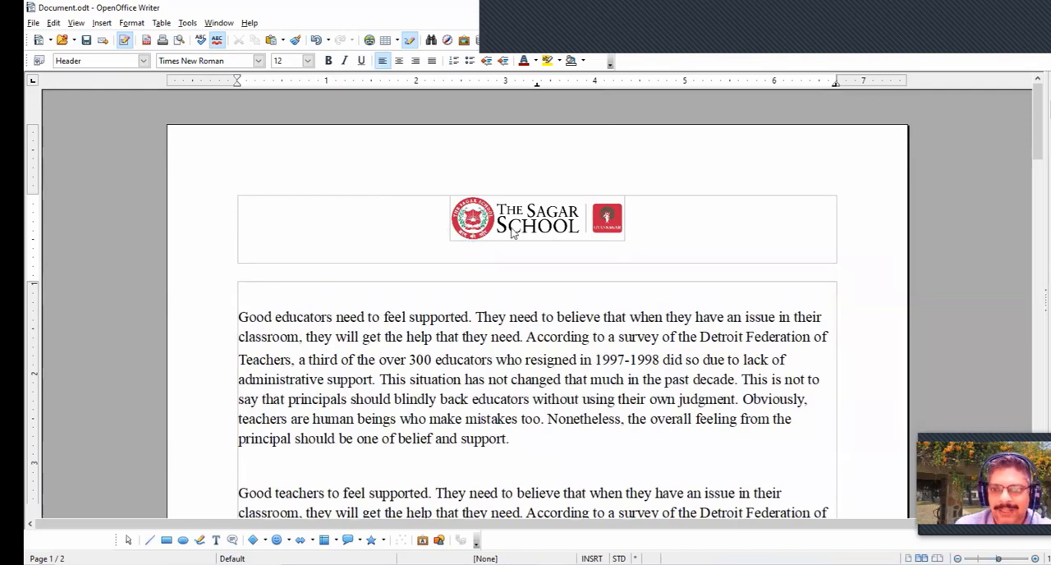
- Move the school logo to the left end of the header and return the cursor to the document body
{"action": "left_click", "coordinate": [542, 225]}
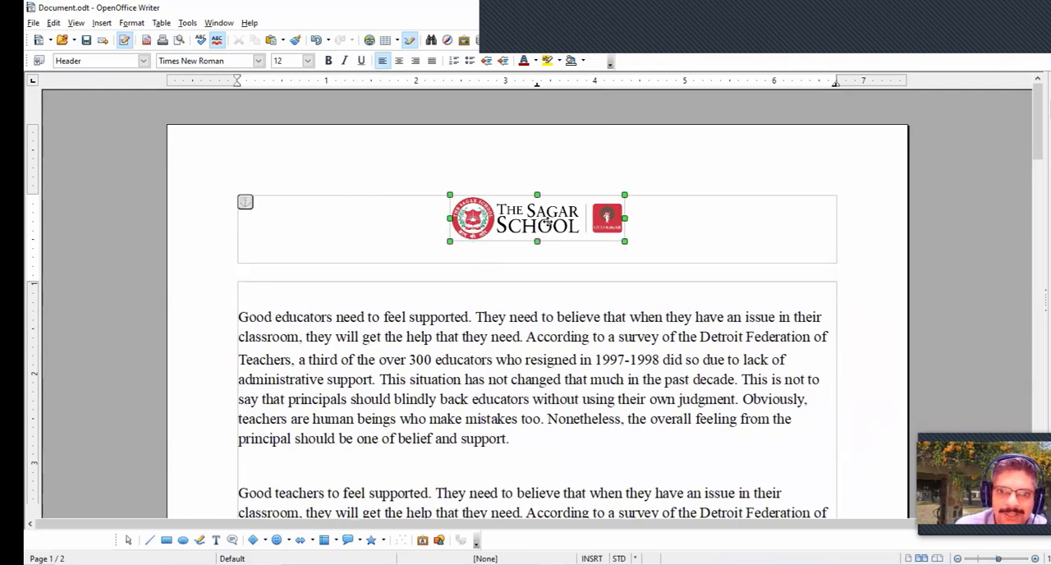
{"action": "left_click_drag", "start_coordinate": [547, 222], "coordinate": [341, 231]}
{"action": "left_click", "coordinate": [446, 230]}
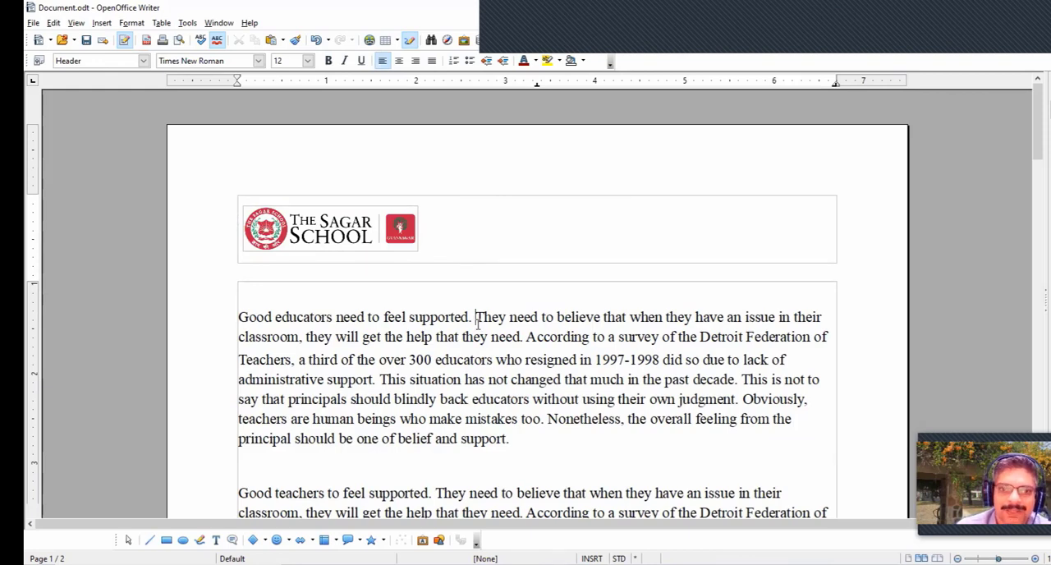
{"action": "left_click", "coordinate": [485, 292]}
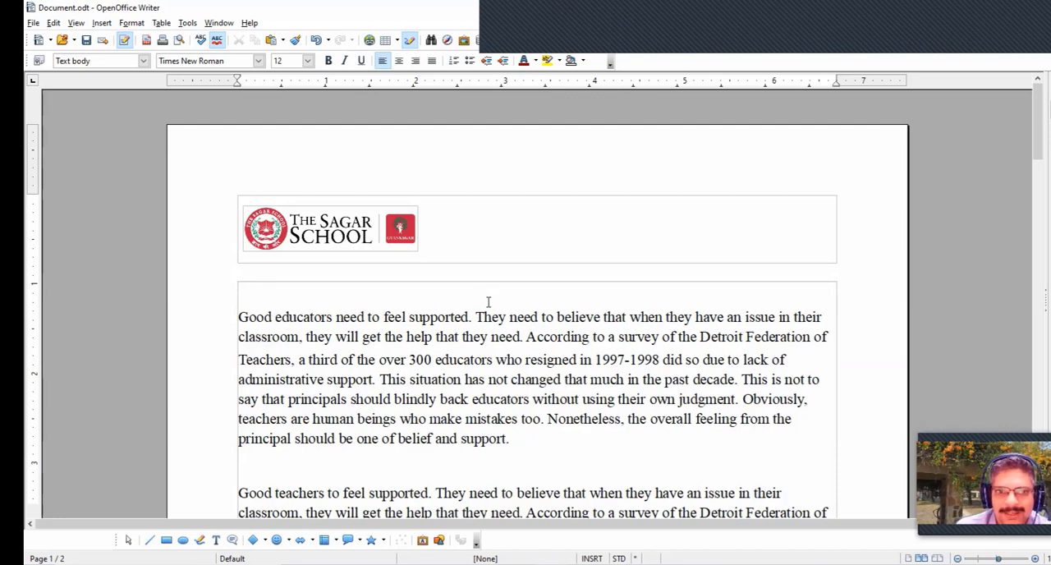
{"action": "left_click", "coordinate": [458, 242]}
{"action": "left_click", "coordinate": [472, 295]}
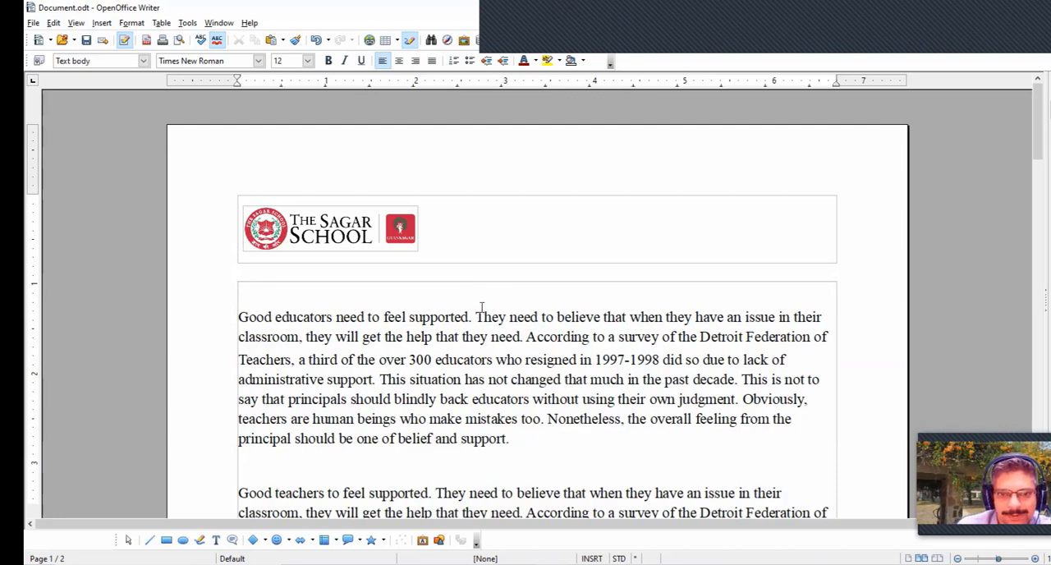
- Start a third page with a page break in the empty area after the mail merge notes on page 2
{"action": "scroll", "coordinate": [507, 318], "scroll_direction": "down", "scroll_amount": 10}
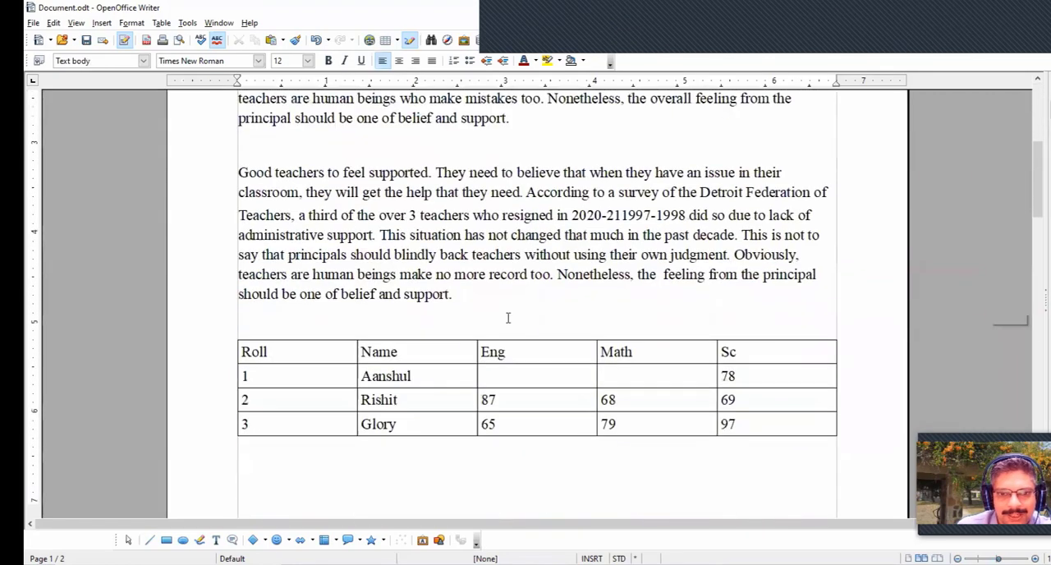
{"action": "scroll", "coordinate": [508, 318], "scroll_direction": "down", "scroll_amount": 8}
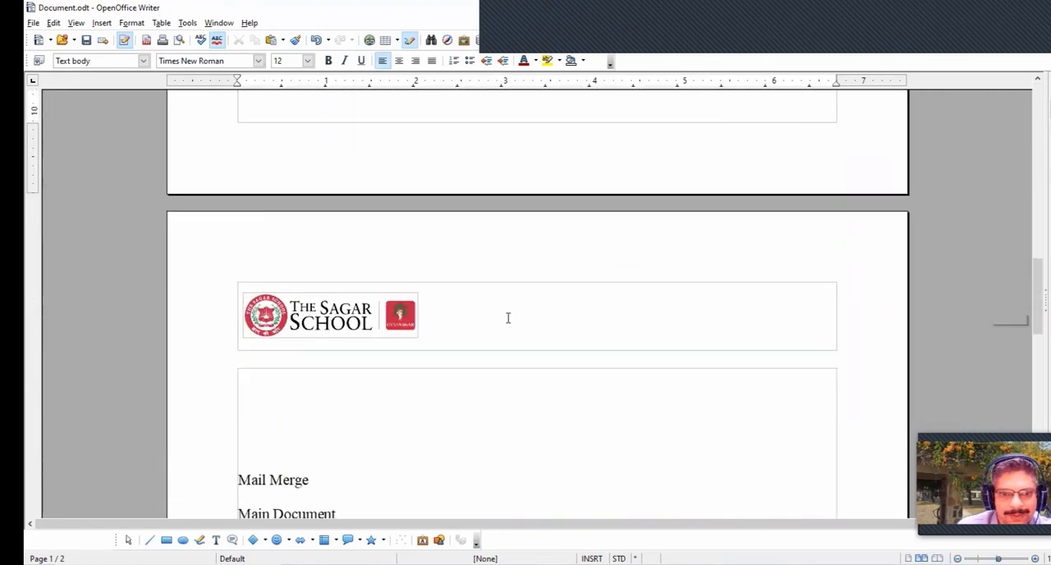
{"action": "scroll", "coordinate": [508, 318], "scroll_direction": "down", "scroll_amount": 1}
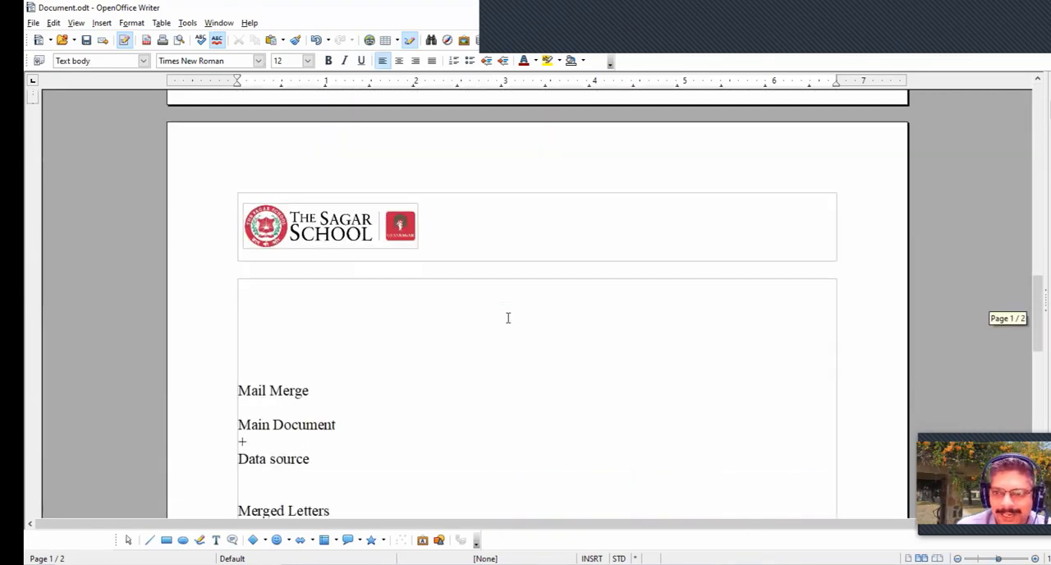
{"action": "scroll", "coordinate": [508, 318], "scroll_direction": "down", "scroll_amount": 10}
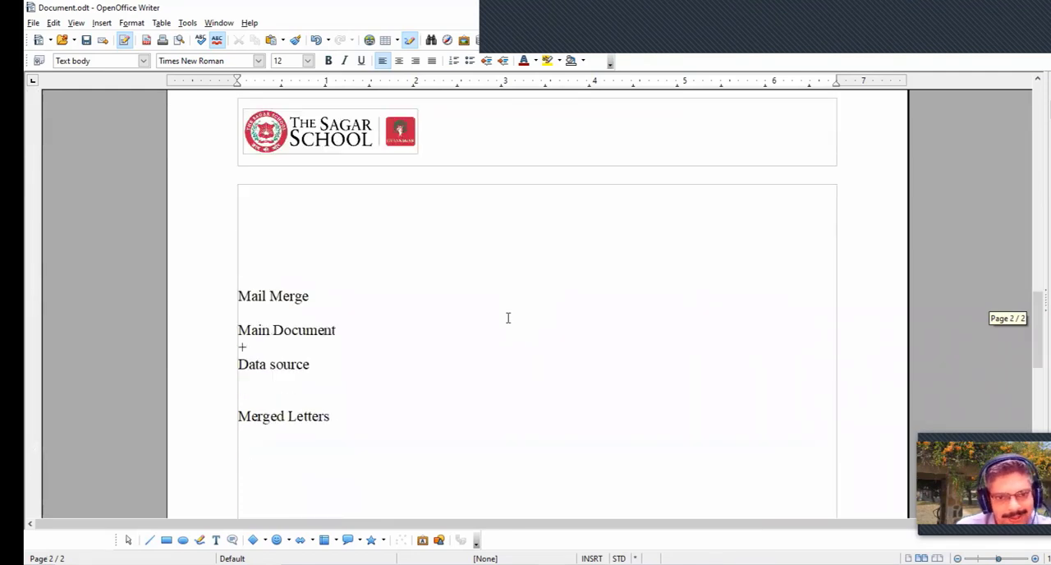
{"action": "scroll", "coordinate": [509, 318], "scroll_direction": "down", "scroll_amount": 6}
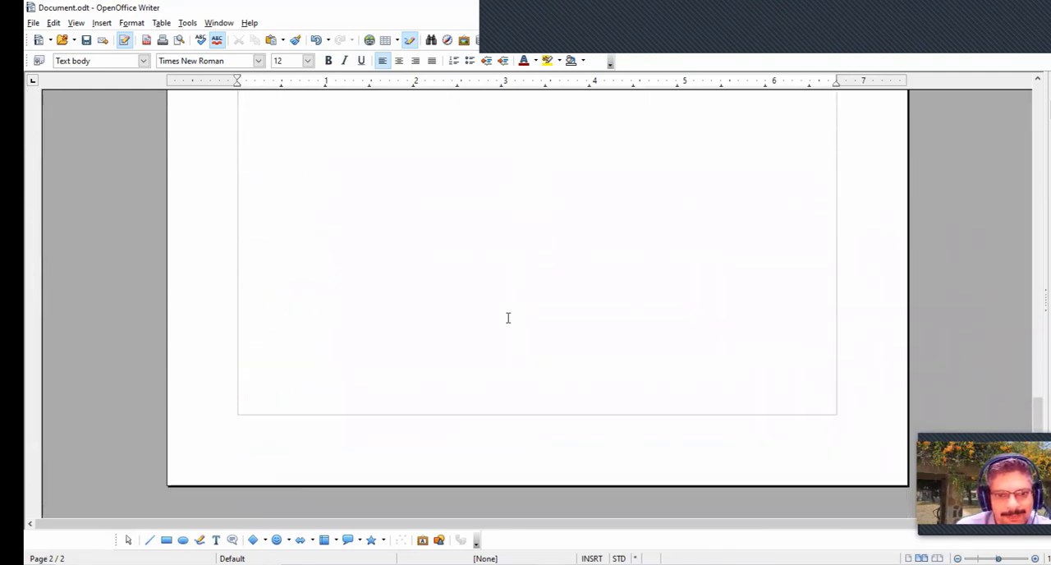
{"action": "left_click", "coordinate": [537, 329]}
{"action": "key", "text": "ctrl+Return"}
{"action": "scroll", "coordinate": [448, 324], "scroll_direction": "down", "scroll_amount": 3}
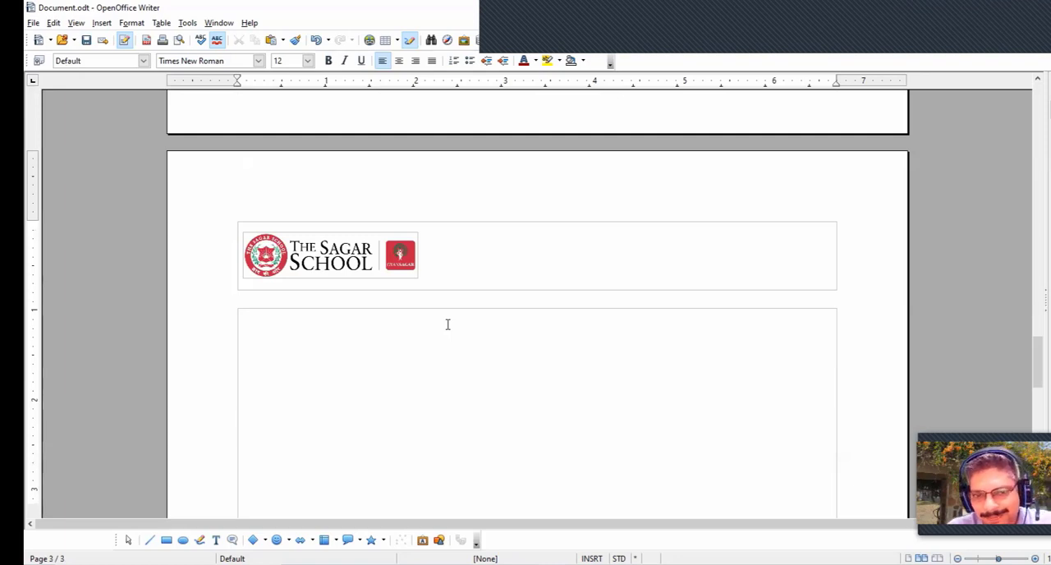
- Remove the blank lines at the start of page 3 and enter "jkashdf jksdaf" and "sadfh jk" with an empty line between them
{"action": "key", "text": "BackSpace"}
{"action": "key", "text": "BackSpace"}
{"action": "key", "text": "BackSpace"}
{"action": "key", "text": "BackSpace"}
{"action": "key", "text": "BackSpace"}
{"action": "key", "text": "BackSpace"}
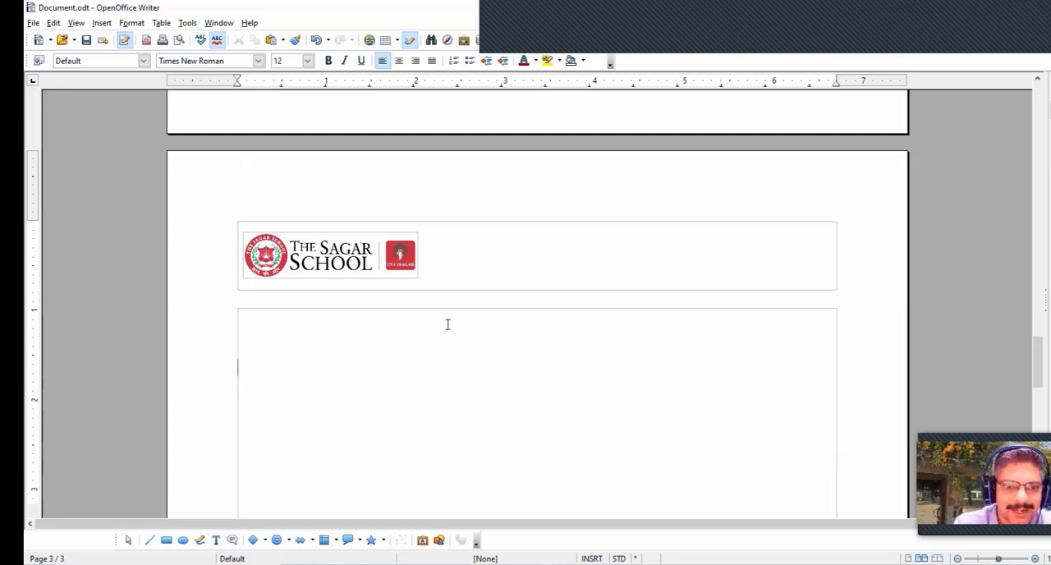
{"action": "type", "text": "jkashdf jksdaf"}
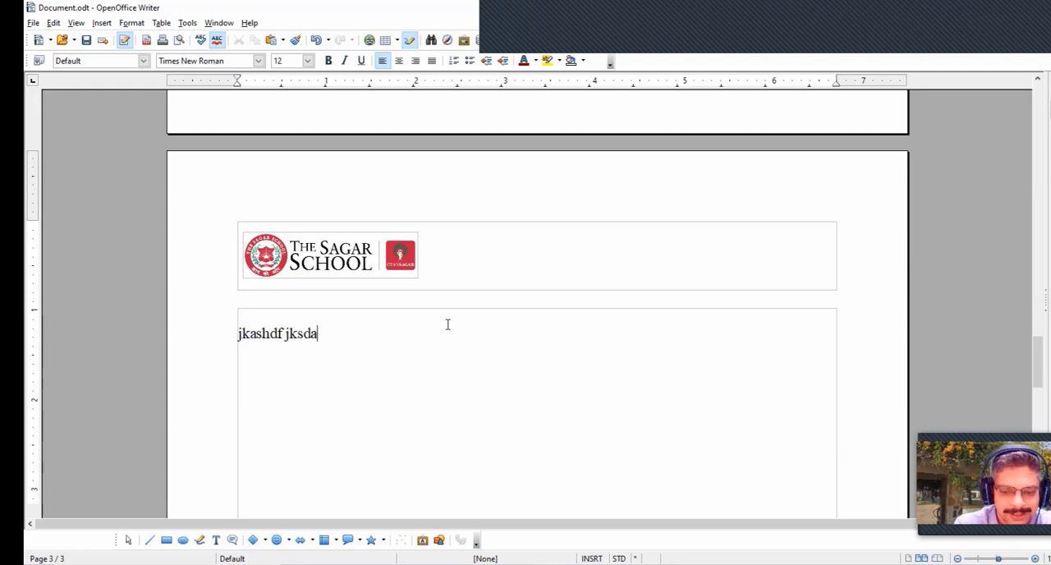
{"action": "key", "text": "Return"}
{"action": "key", "text": "Return"}
{"action": "type", "text": "sadfh jk"}
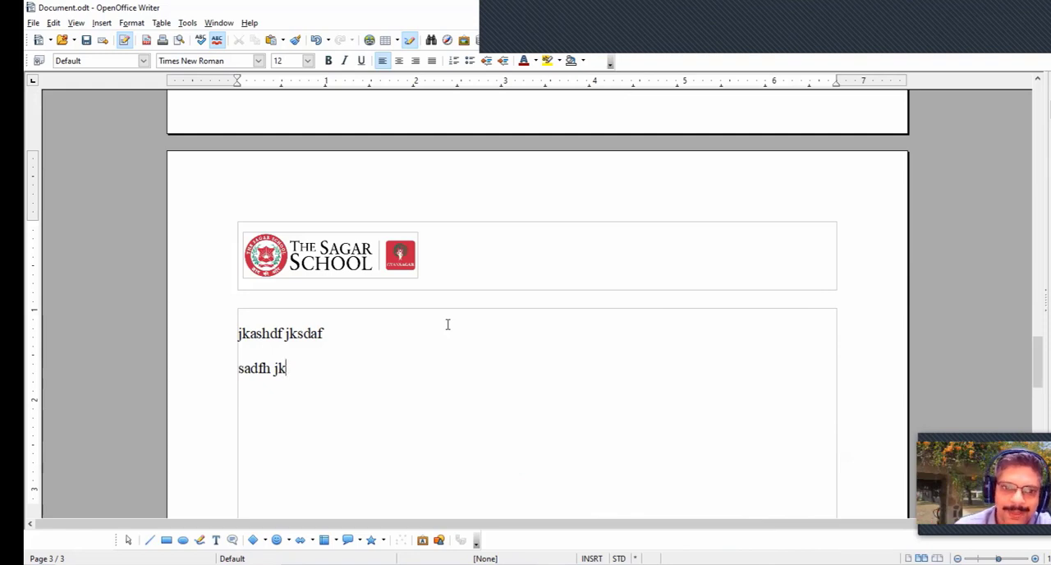
- Check the logo header on each page from page 3 back to page 1
{"action": "scroll", "coordinate": [394, 280], "scroll_direction": "up", "scroll_amount": 15}
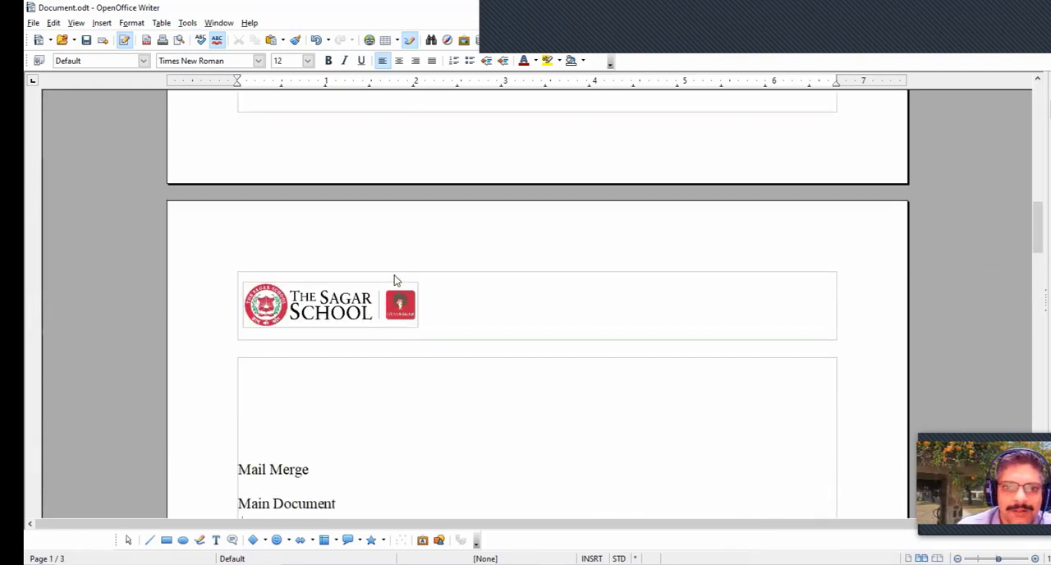
{"action": "scroll", "coordinate": [394, 281], "scroll_direction": "up", "scroll_amount": 10}
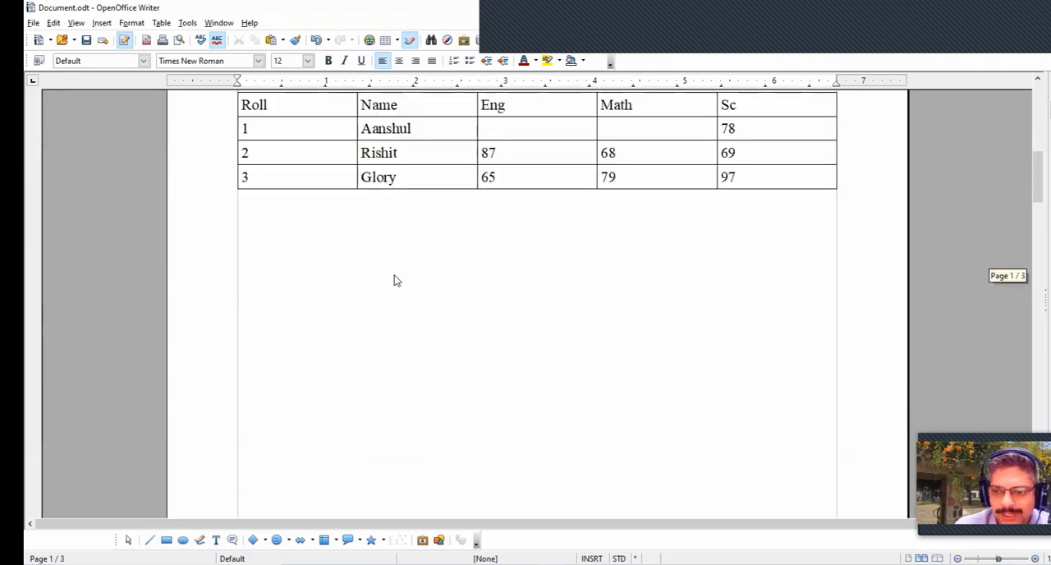
{"action": "scroll", "coordinate": [394, 281], "scroll_direction": "down", "scroll_amount": 10}
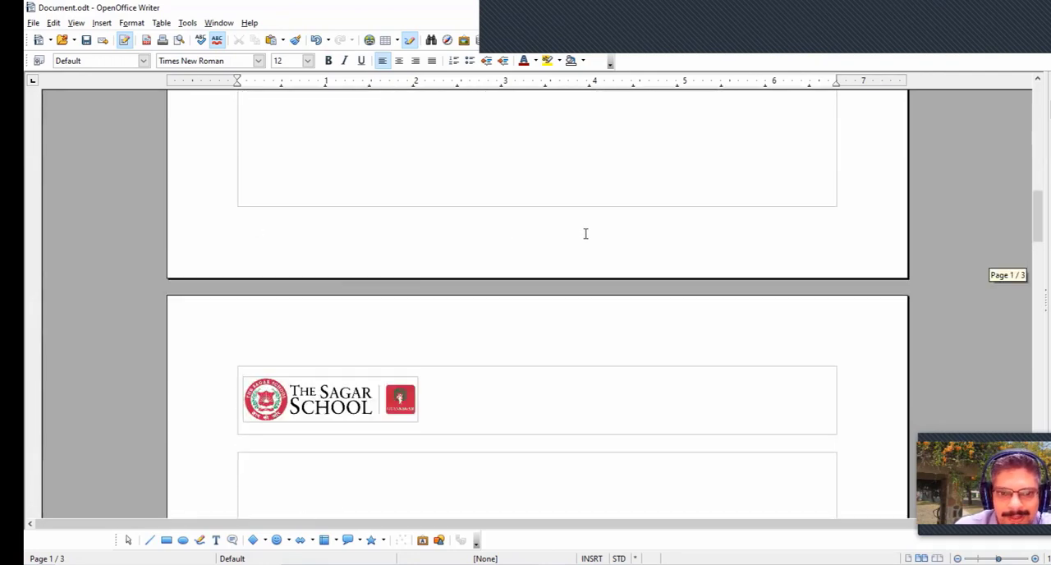
{"action": "scroll", "coordinate": [415, 427], "scroll_direction": "up", "scroll_amount": 1}
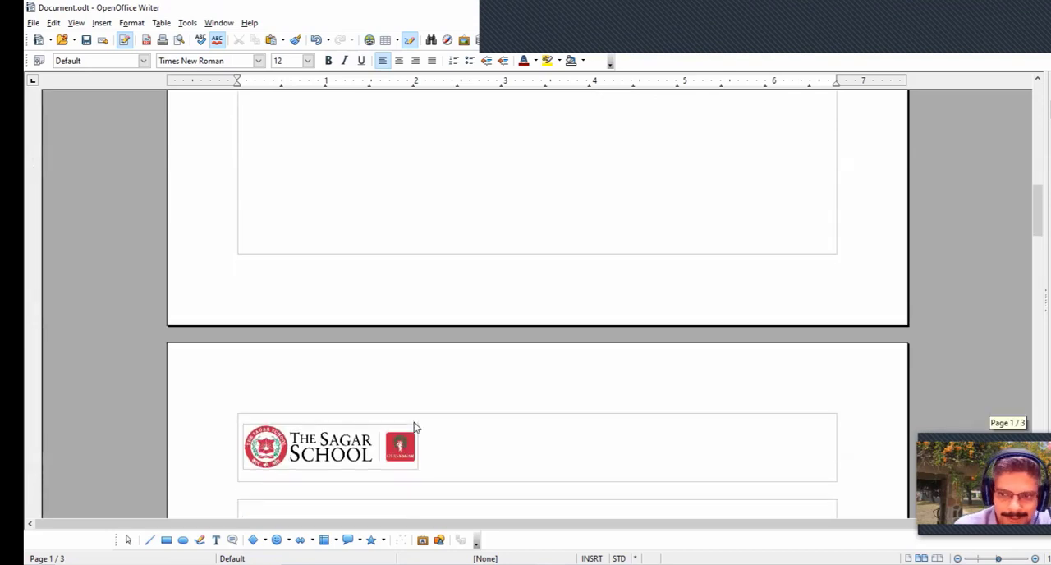
{"action": "scroll", "coordinate": [415, 427], "scroll_direction": "down", "scroll_amount": 4}
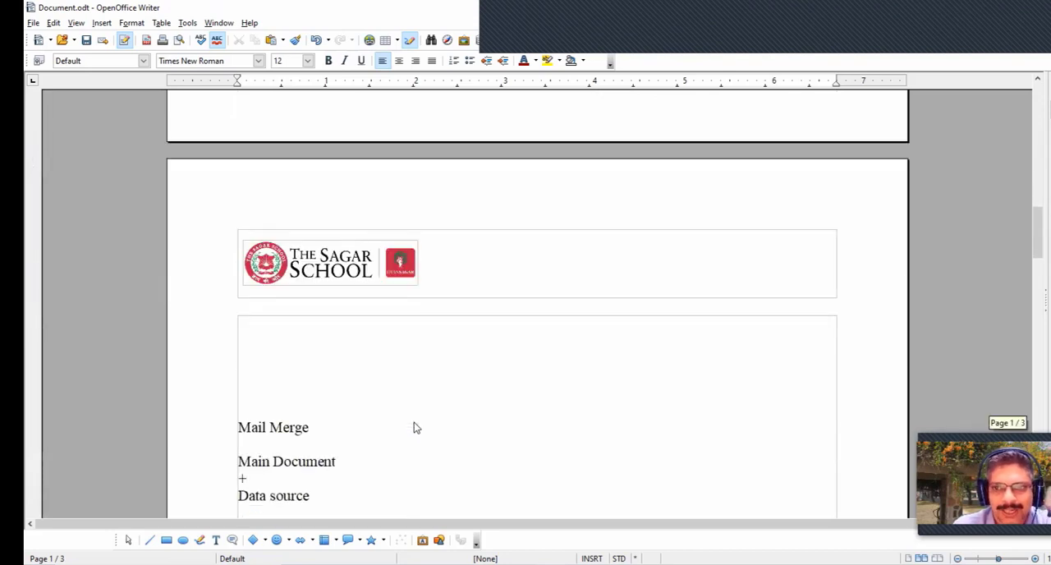
{"action": "scroll", "coordinate": [415, 427], "scroll_direction": "up", "scroll_amount": 15}
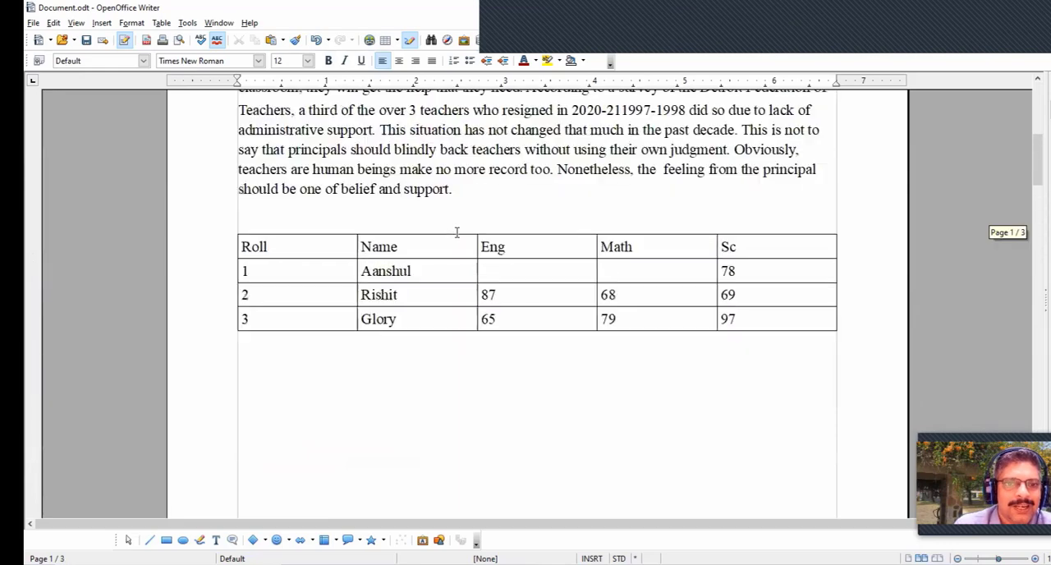
{"action": "scroll", "coordinate": [456, 233], "scroll_direction": "up", "scroll_amount": 8}
{"action": "left_click", "coordinate": [455, 246]}
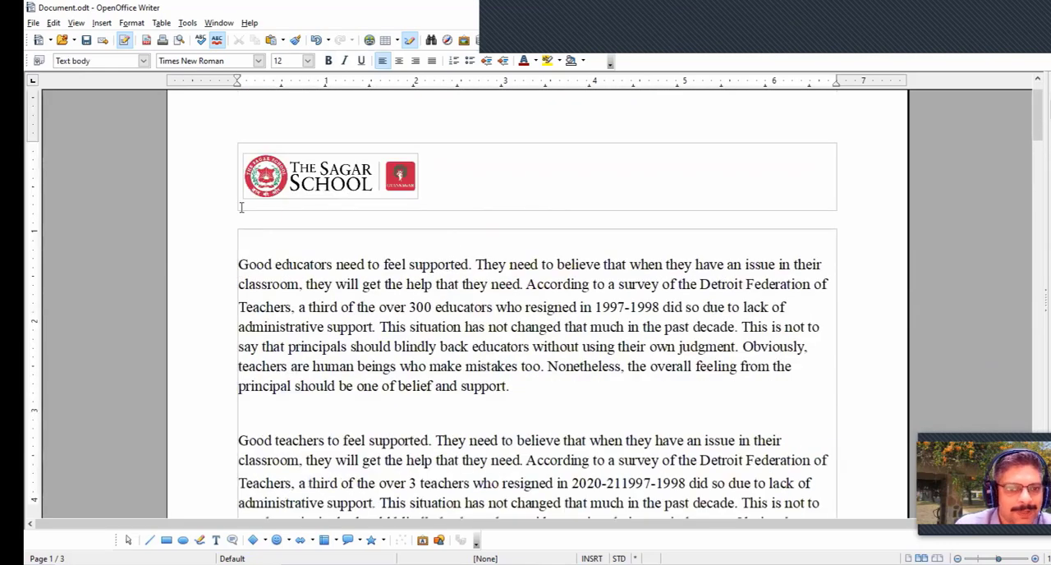
{"action": "left_click", "coordinate": [102, 23]}
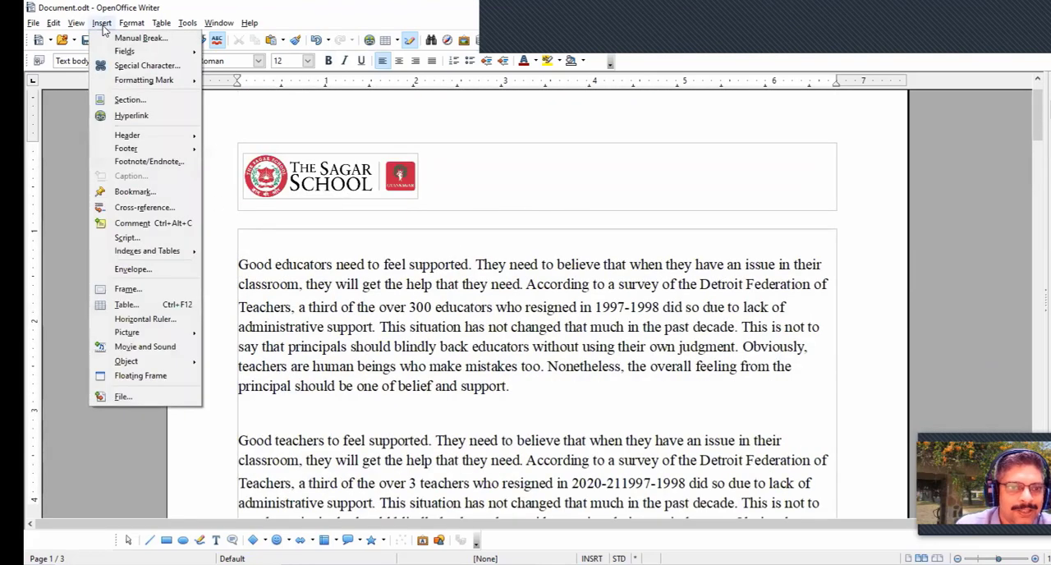
{"action": "mouse_move", "coordinate": [128, 149]}
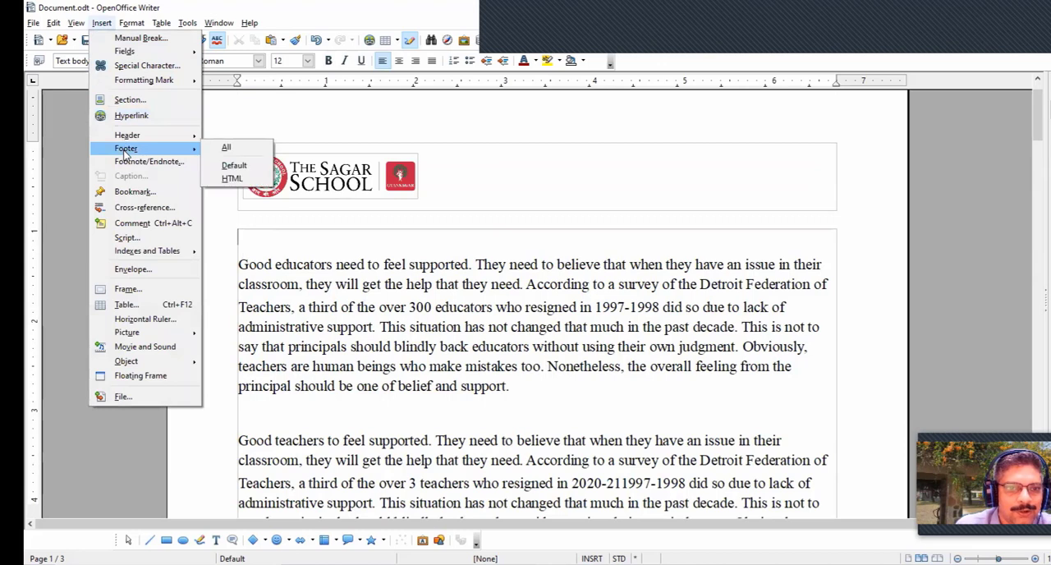
{"action": "left_click", "coordinate": [222, 148]}
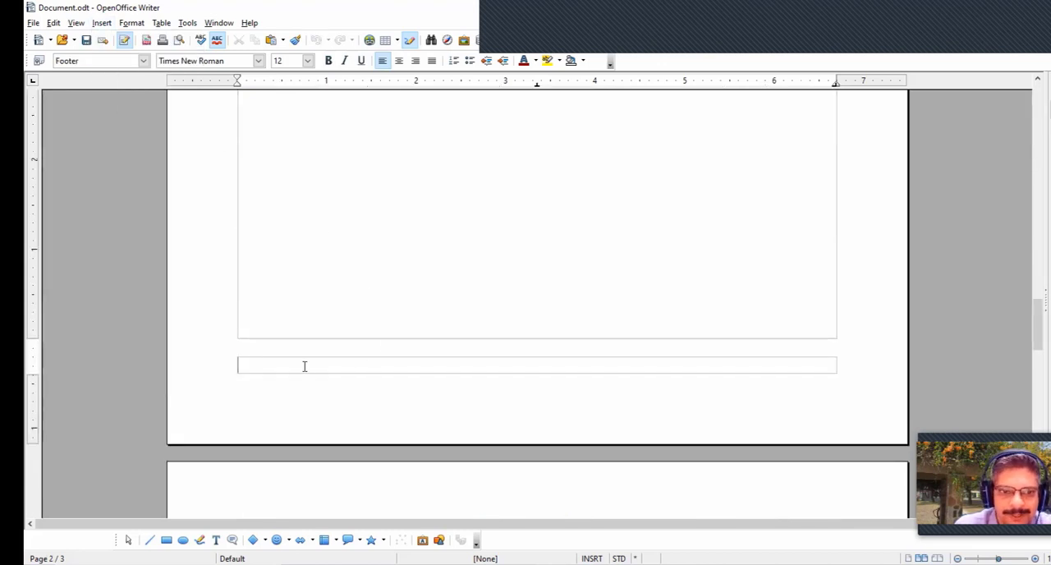
{"action": "type", "text": "Www."}
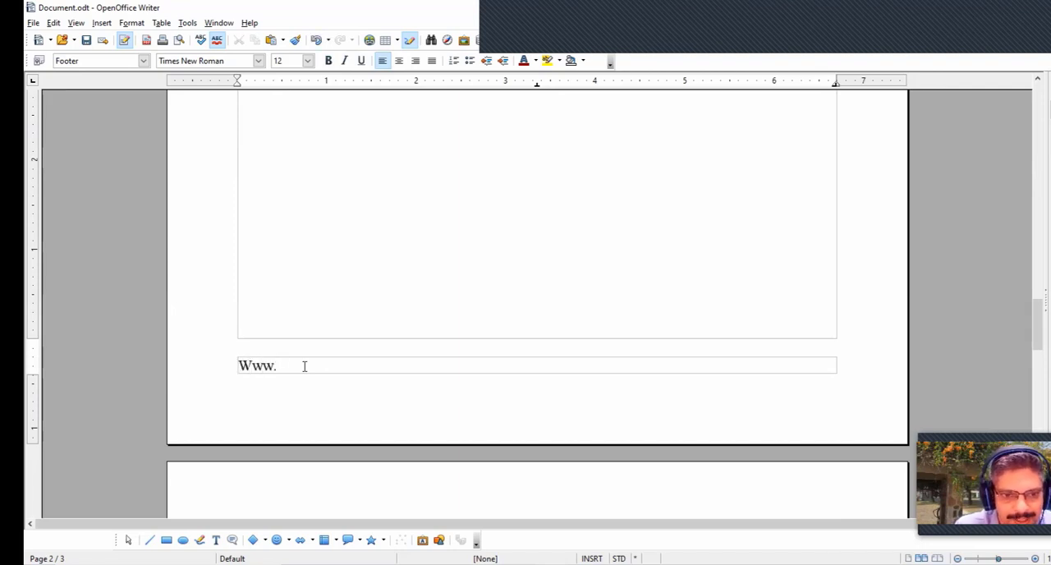
{"action": "type", "text": "thesagarschool.org"}
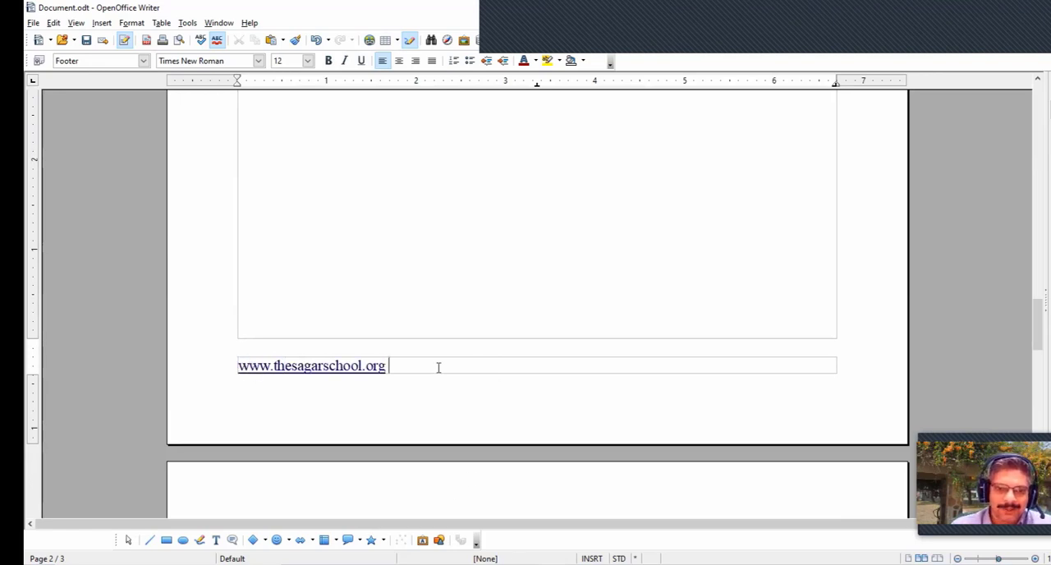
{"action": "left_click", "coordinate": [498, 307]}
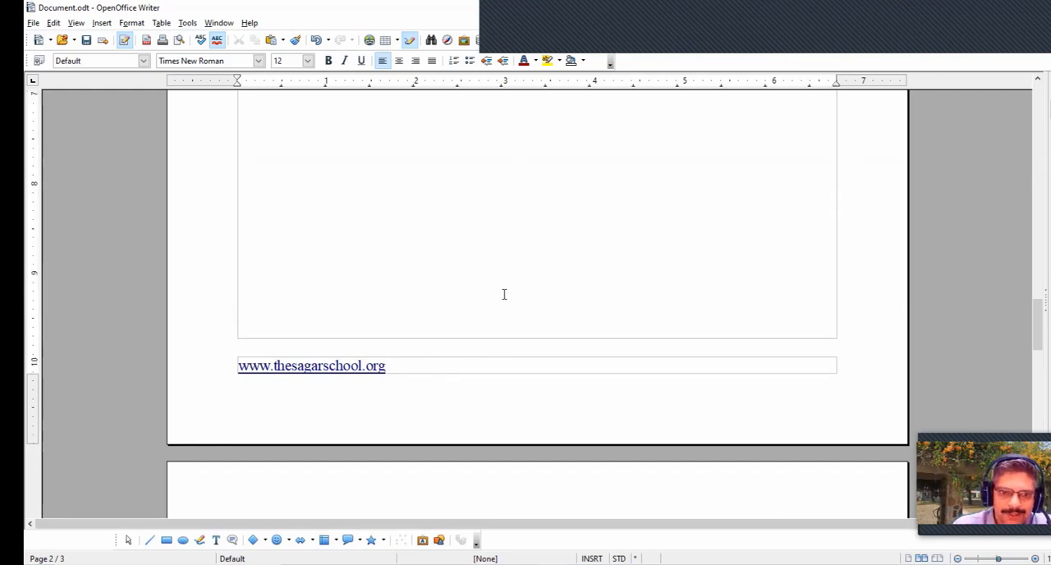
- Look through all three pages to check the logo header and the web address footer
{"action": "scroll", "coordinate": [496, 261], "scroll_direction": "up", "scroll_amount": 10}
{"action": "scroll", "coordinate": [496, 261], "scroll_direction": "up", "scroll_amount": 15}
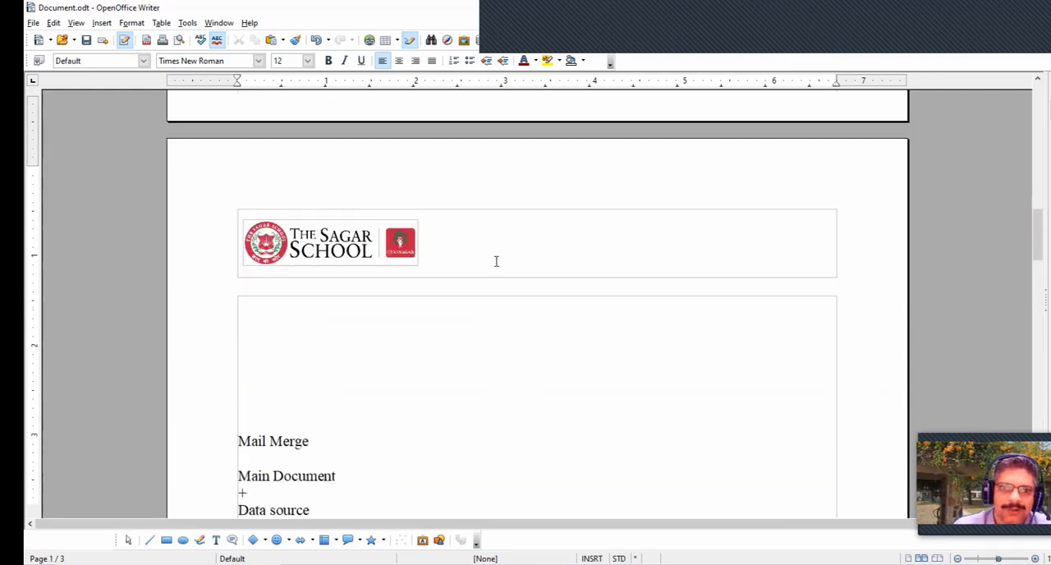
{"action": "scroll", "coordinate": [497, 261], "scroll_direction": "up", "scroll_amount": 10}
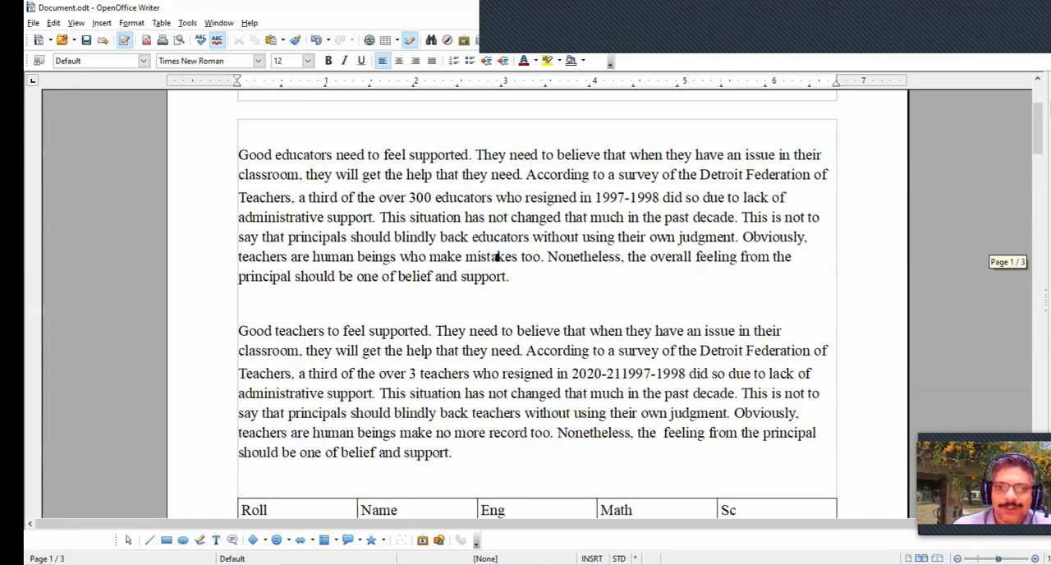
{"action": "scroll", "coordinate": [501, 271], "scroll_direction": "down", "scroll_amount": 13}
{"action": "scroll", "coordinate": [504, 280], "scroll_direction": "down", "scroll_amount": 20}
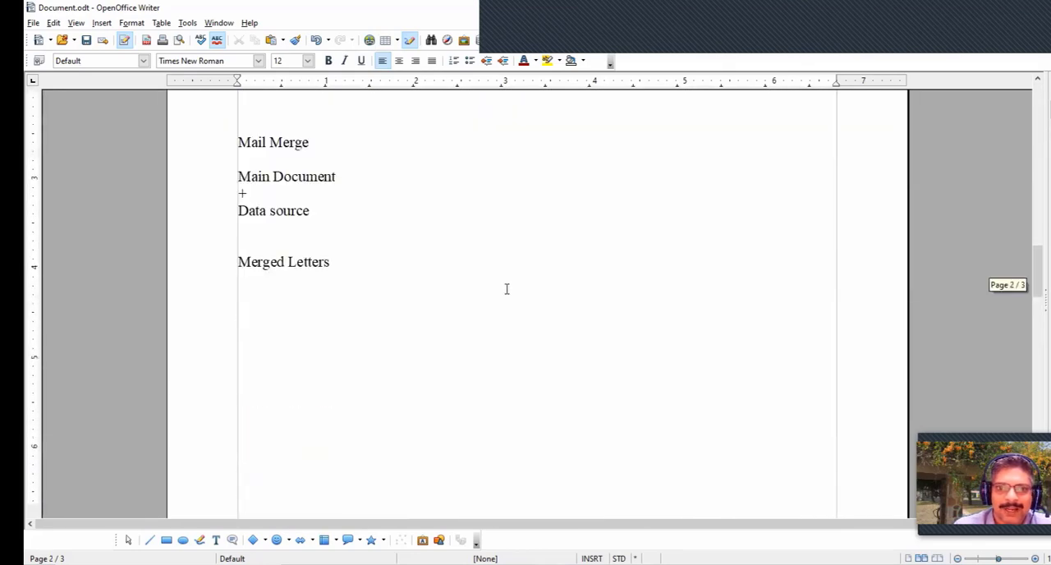
{"action": "scroll", "coordinate": [507, 289], "scroll_direction": "down", "scroll_amount": 1}
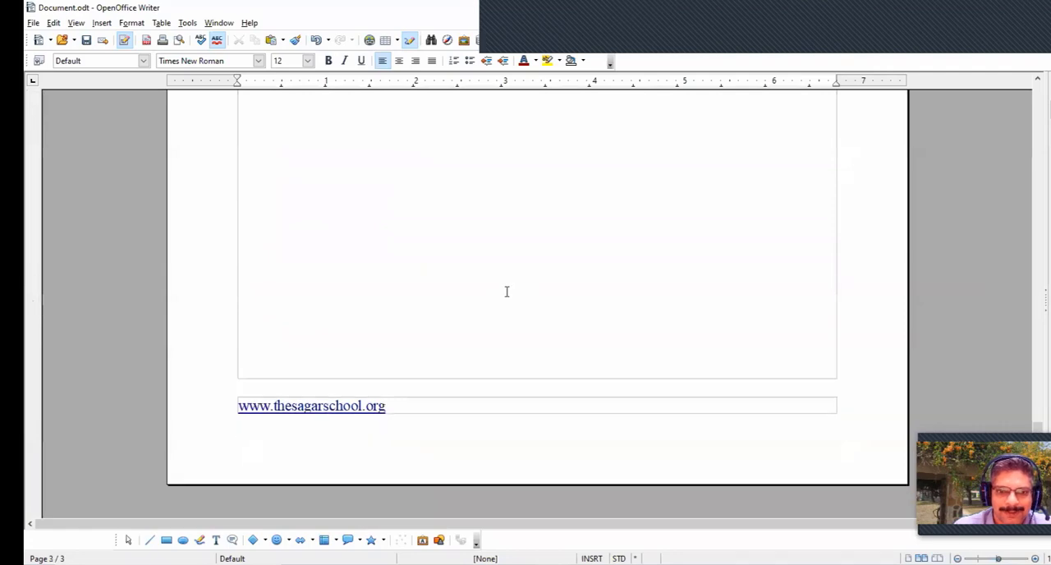
{"action": "scroll", "coordinate": [486, 333], "scroll_direction": "up", "scroll_amount": 12}
{"action": "scroll", "coordinate": [483, 333], "scroll_direction": "up", "scroll_amount": 15}
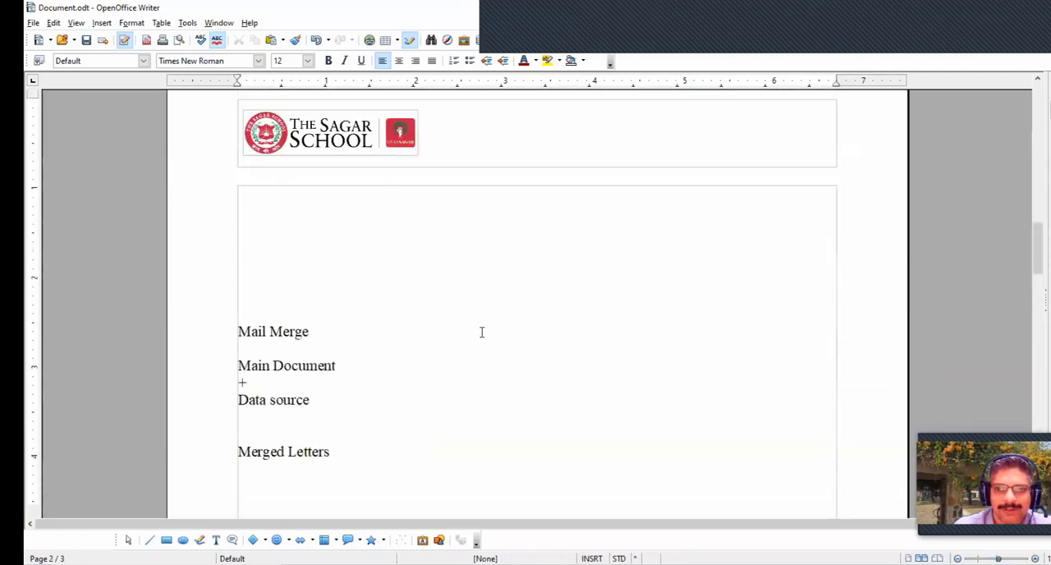
{"action": "scroll", "coordinate": [482, 332], "scroll_direction": "up", "scroll_amount": 2}
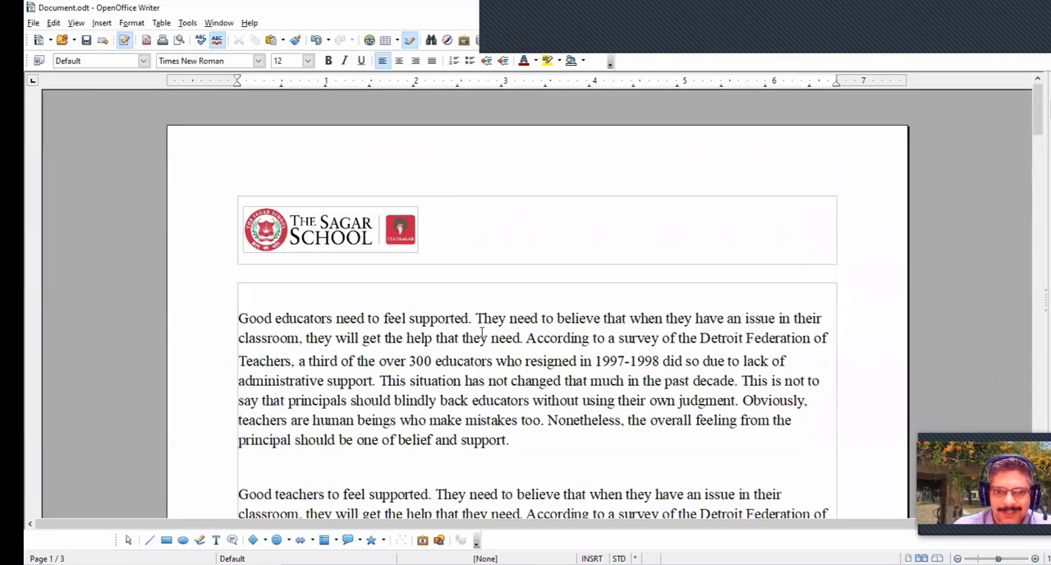
{"action": "scroll", "coordinate": [478, 337], "scroll_direction": "down", "scroll_amount": 10}
{"action": "scroll", "coordinate": [477, 344], "scroll_direction": "down", "scroll_amount": 20}
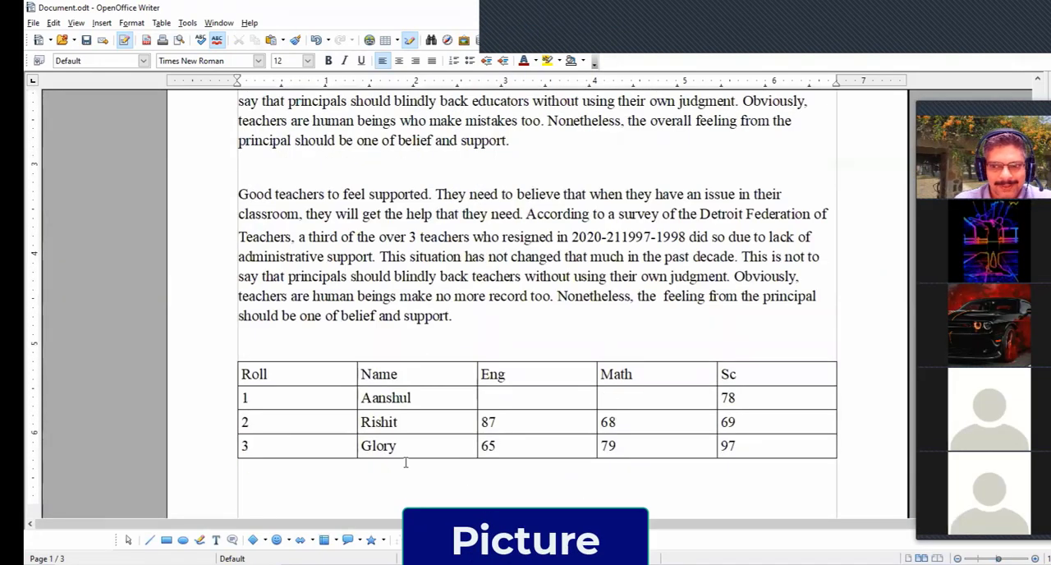
{"action": "scroll", "coordinate": [405, 463], "scroll_direction": "up", "scroll_amount": 1}
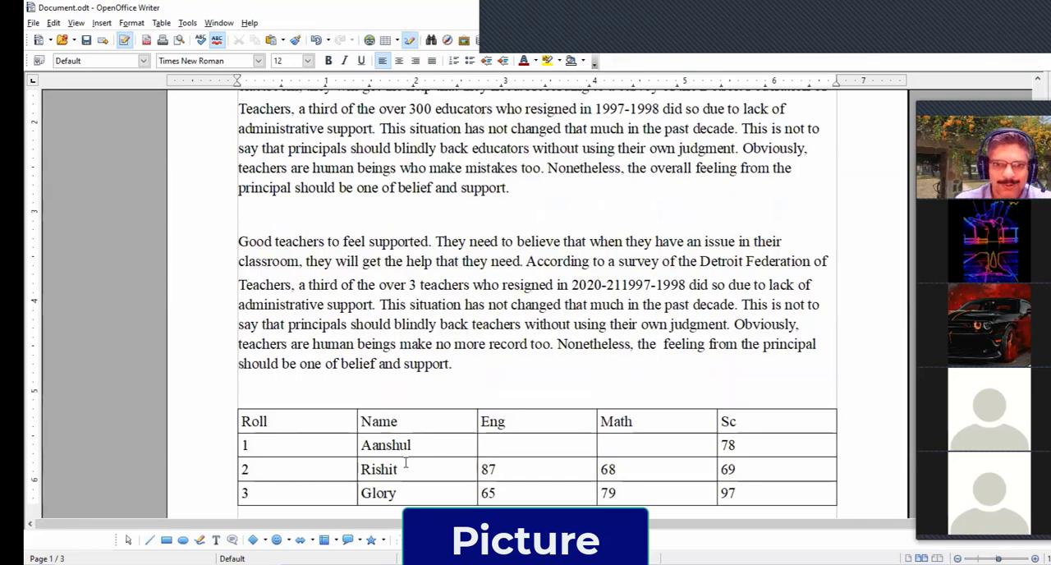
{"action": "scroll", "coordinate": [405, 463], "scroll_direction": "up", "scroll_amount": 1}
{"action": "scroll", "coordinate": [405, 462], "scroll_direction": "down", "scroll_amount": 4}
{"action": "scroll", "coordinate": [405, 460], "scroll_direction": "up", "scroll_amount": 1}
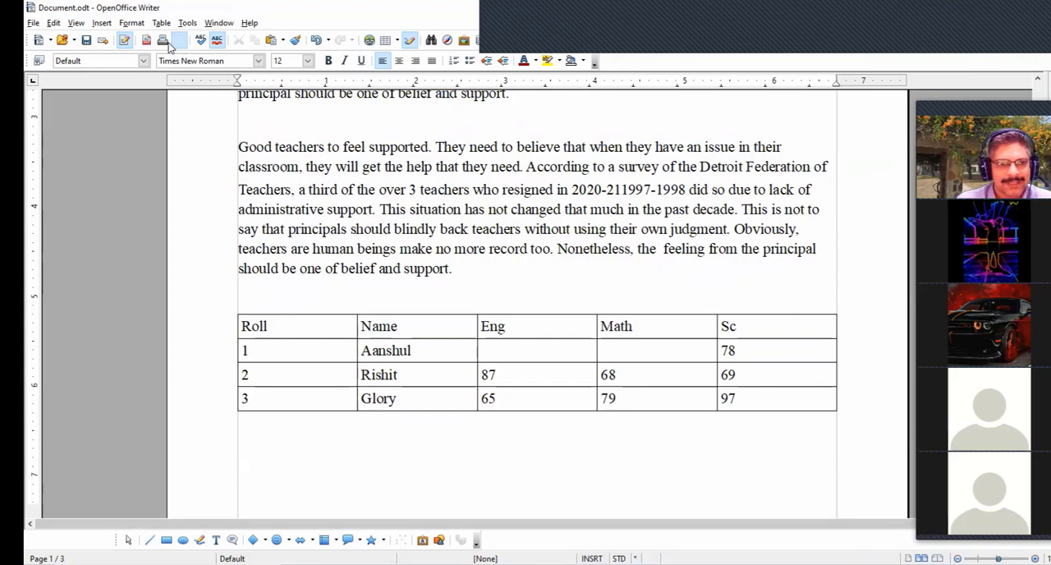
- Insert the Gyansagar_Single picture from the logos folder into the document
{"action": "left_click", "coordinate": [102, 23]}
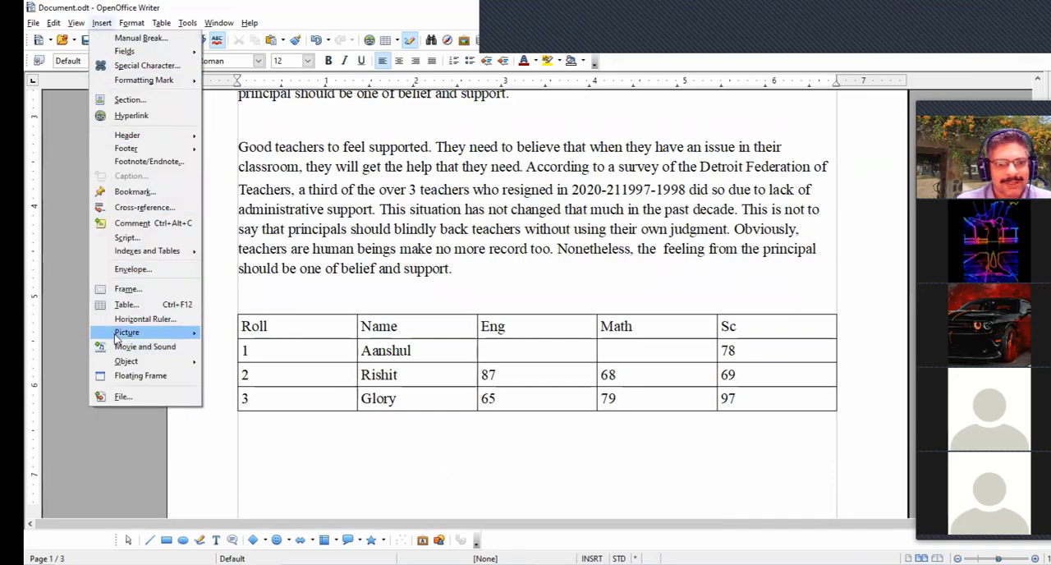
{"action": "left_click", "coordinate": [222, 341]}
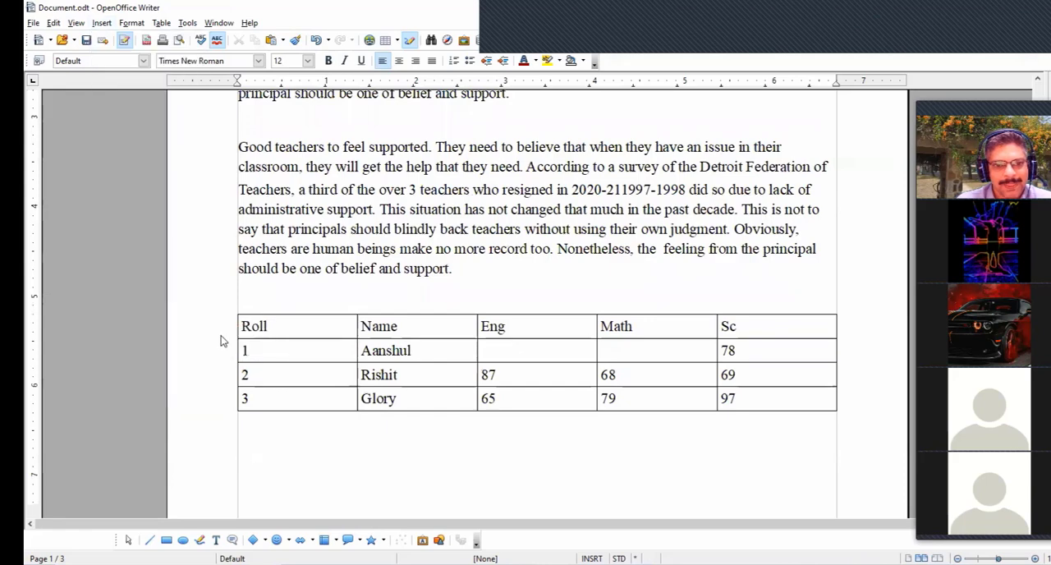
{"action": "scroll", "coordinate": [757, 213], "scroll_direction": "down", "scroll_amount": 1}
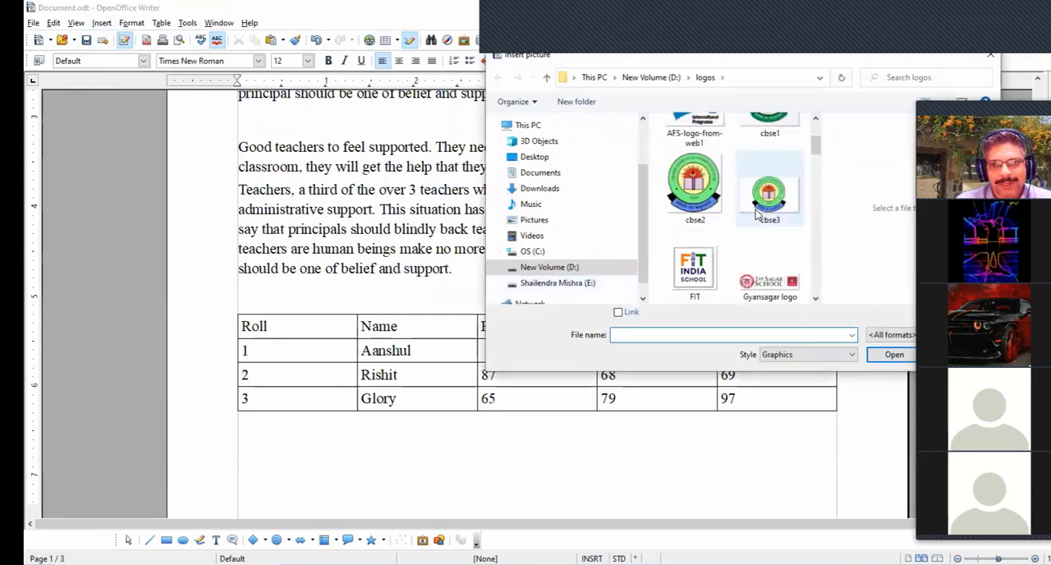
{"action": "scroll", "coordinate": [757, 213], "scroll_direction": "down", "scroll_amount": 1}
{"action": "left_click", "coordinate": [694, 254]}
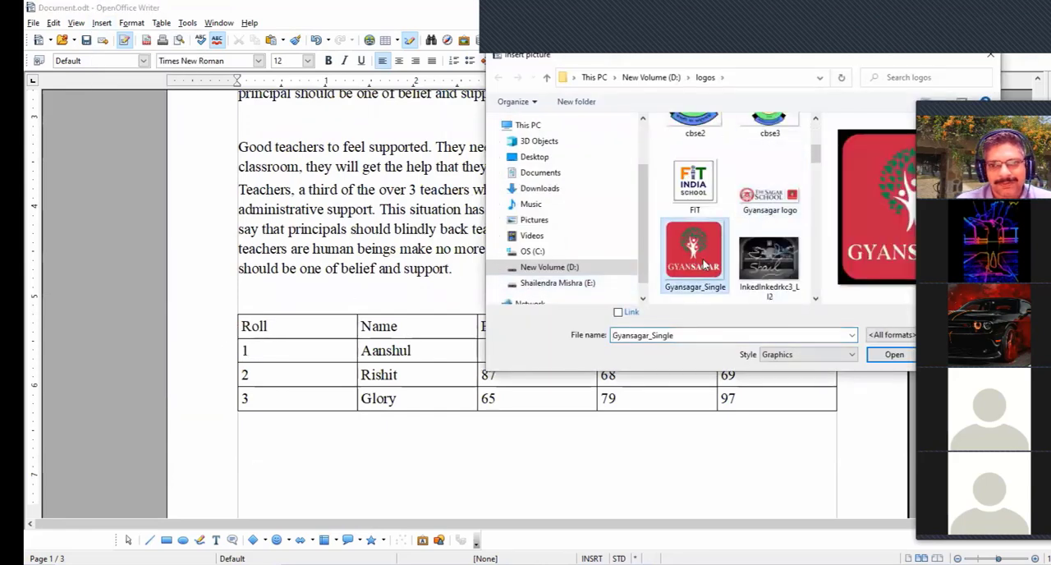
{"action": "left_click", "coordinate": [885, 356]}
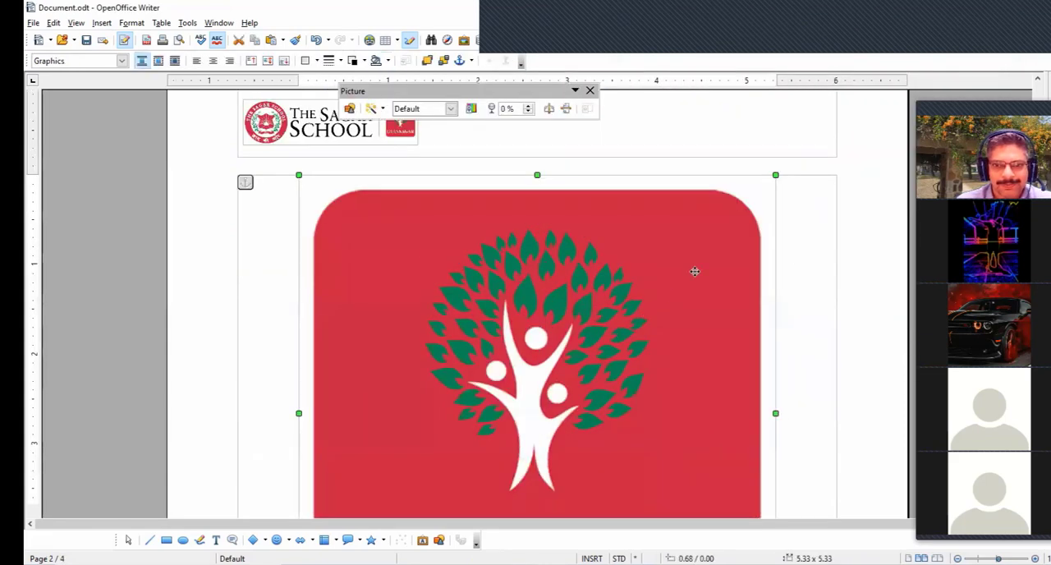
- Shrink the inserted picture proportionally to about 2.97 × 2.97 inches and move the floating picture controls off the header logo
{"action": "scroll", "coordinate": [692, 276], "scroll_direction": "up", "scroll_amount": 1}
{"action": "scroll", "coordinate": [692, 276], "scroll_direction": "down", "scroll_amount": 1}
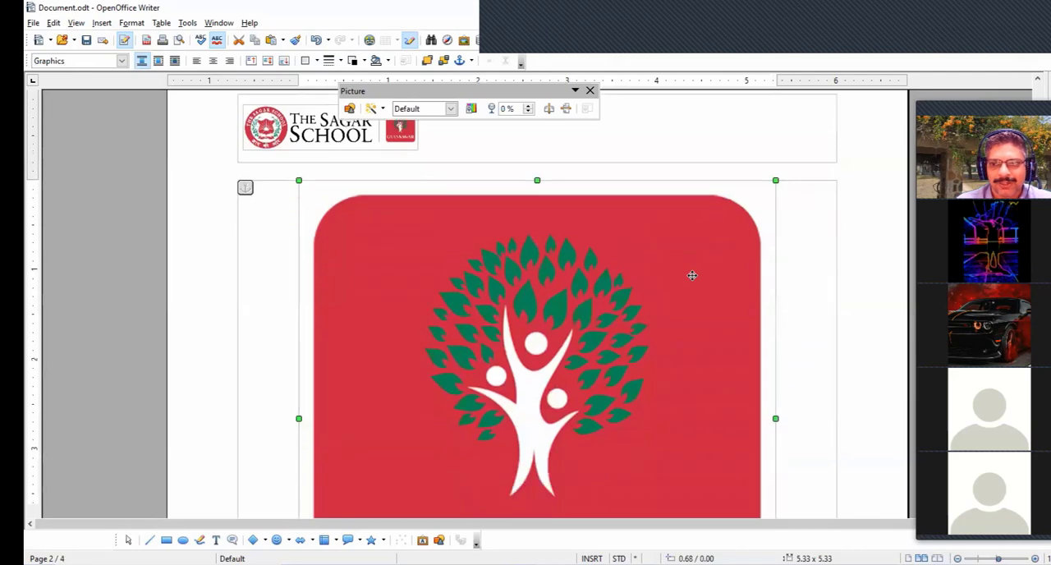
{"action": "scroll", "coordinate": [693, 276], "scroll_direction": "down", "scroll_amount": 1}
{"action": "scroll", "coordinate": [691, 277], "scroll_direction": "down", "scroll_amount": 1}
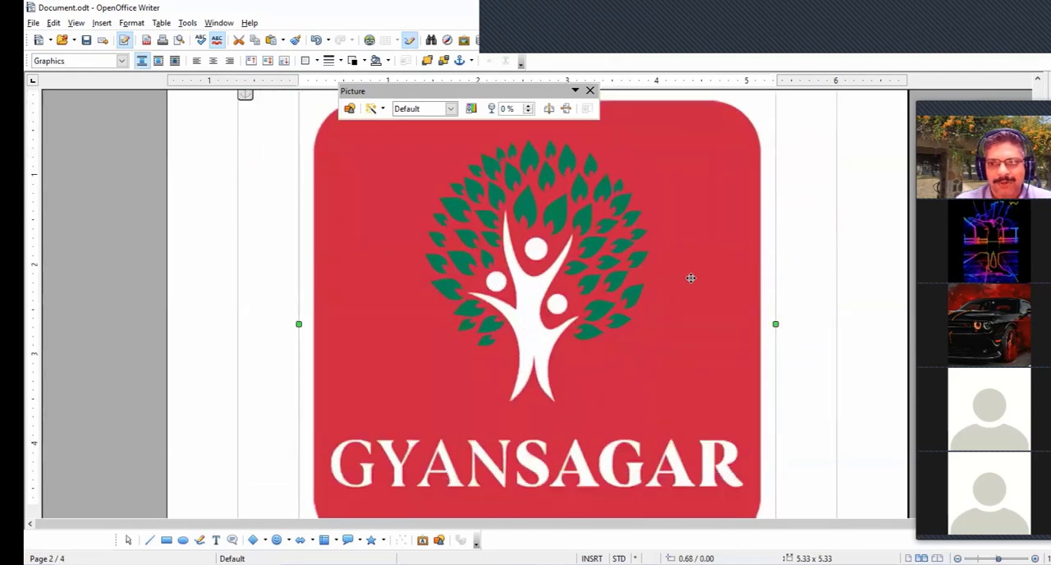
{"action": "scroll", "coordinate": [691, 278], "scroll_direction": "up", "scroll_amount": 1}
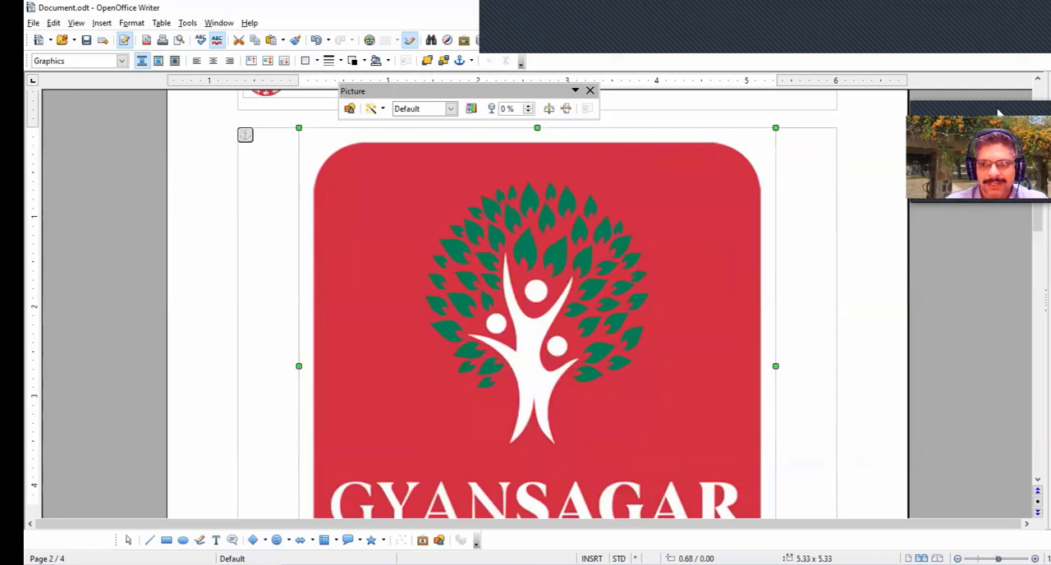
{"action": "scroll", "coordinate": [658, 233], "scroll_direction": "up", "scroll_amount": 1}
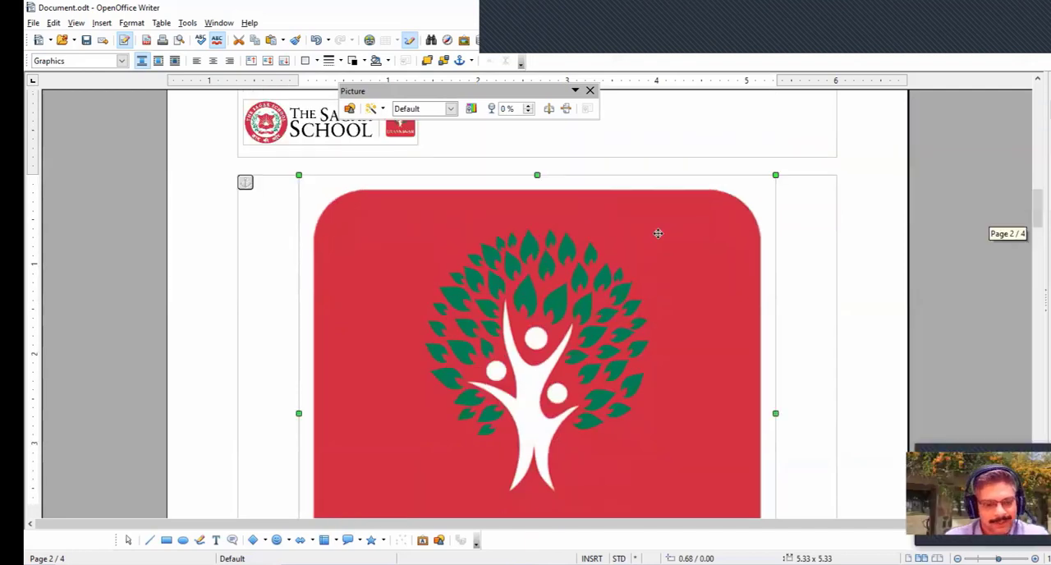
{"action": "scroll", "coordinate": [657, 233], "scroll_direction": "down", "scroll_amount": 1}
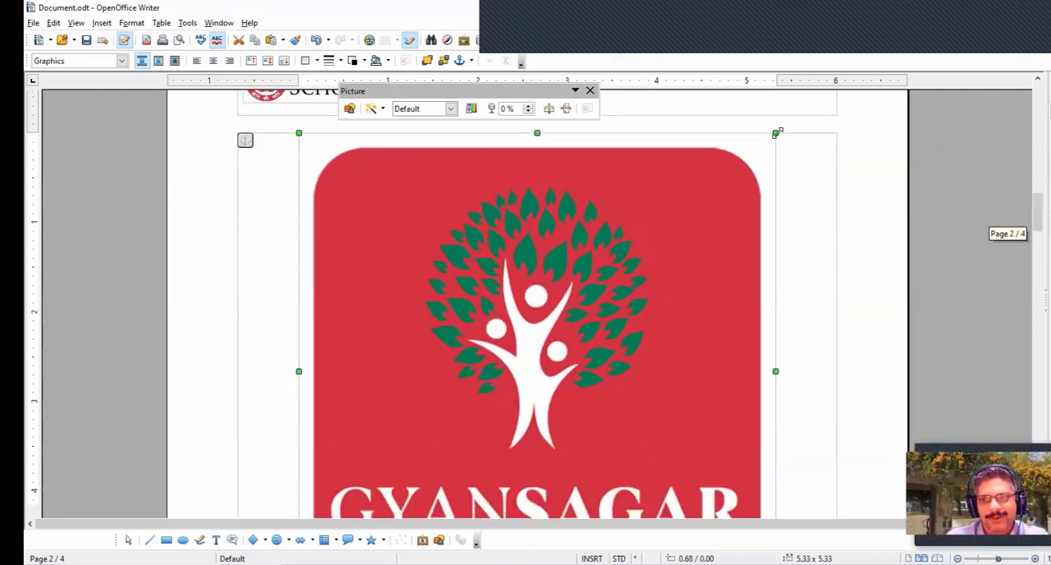
{"action": "left_click_drag", "start_coordinate": [776, 133], "coordinate": [575, 315]}
{"action": "scroll", "coordinate": [630, 282], "scroll_direction": "up", "scroll_amount": 1}
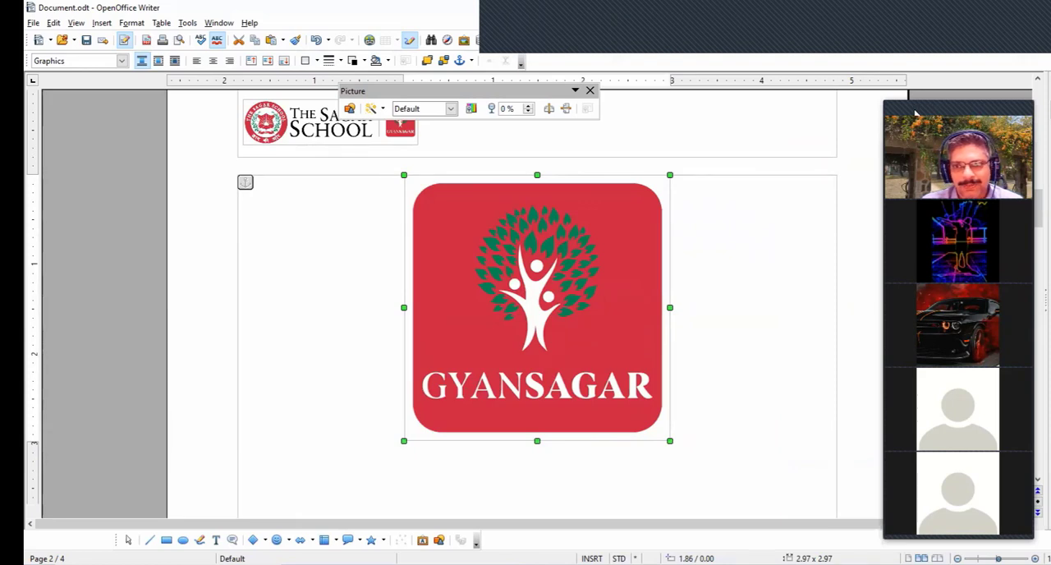
{"action": "left_click_drag", "start_coordinate": [415, 90], "coordinate": [492, 102]}
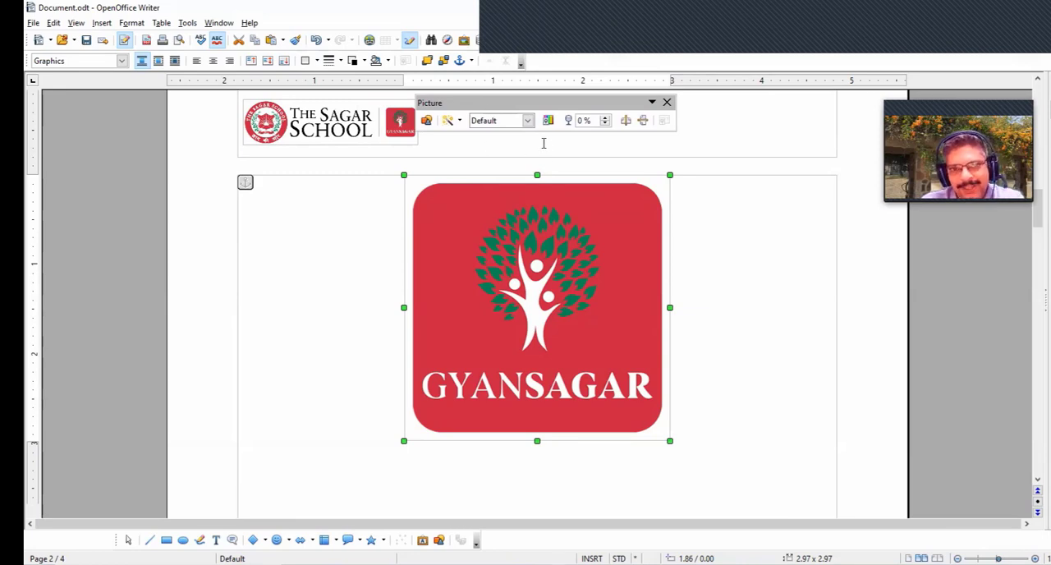
- Apply the Invert filter to the Gyansagar picture and invert it again to restore its colours
{"action": "left_click", "coordinate": [452, 121]}
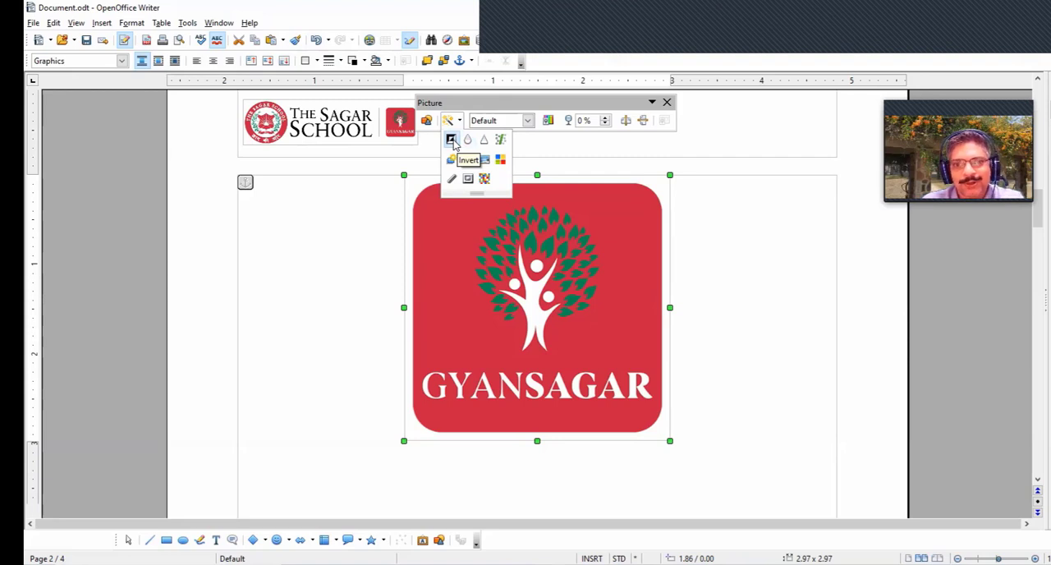
{"action": "left_click", "coordinate": [452, 140]}
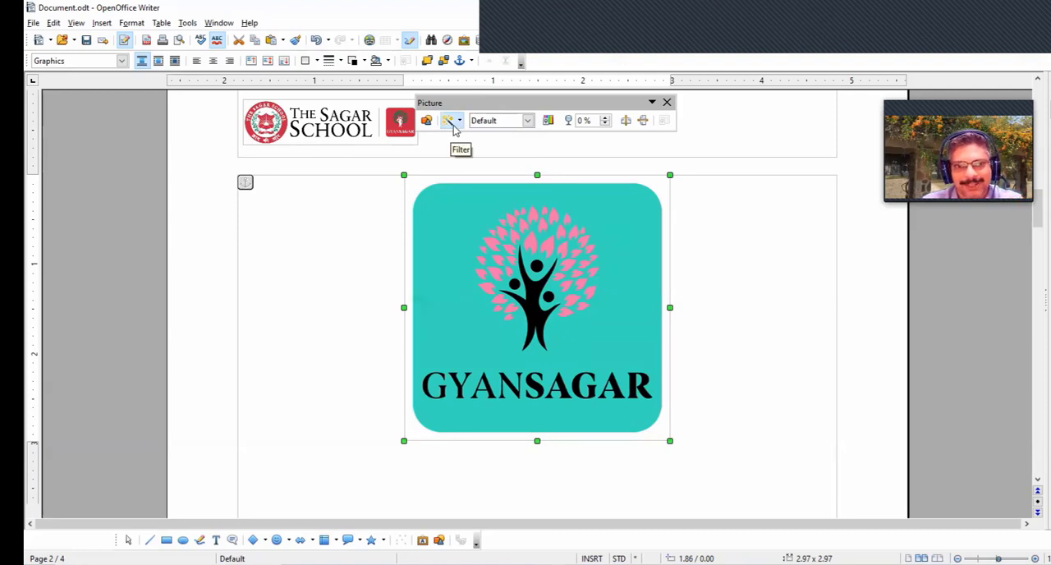
{"action": "left_click", "coordinate": [452, 121]}
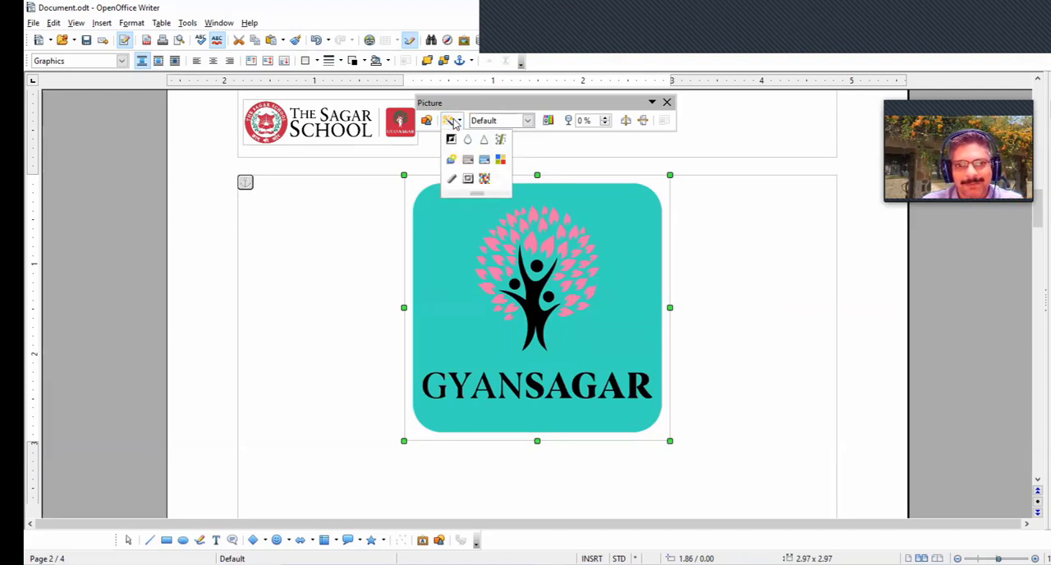
{"action": "left_click", "coordinate": [453, 139]}
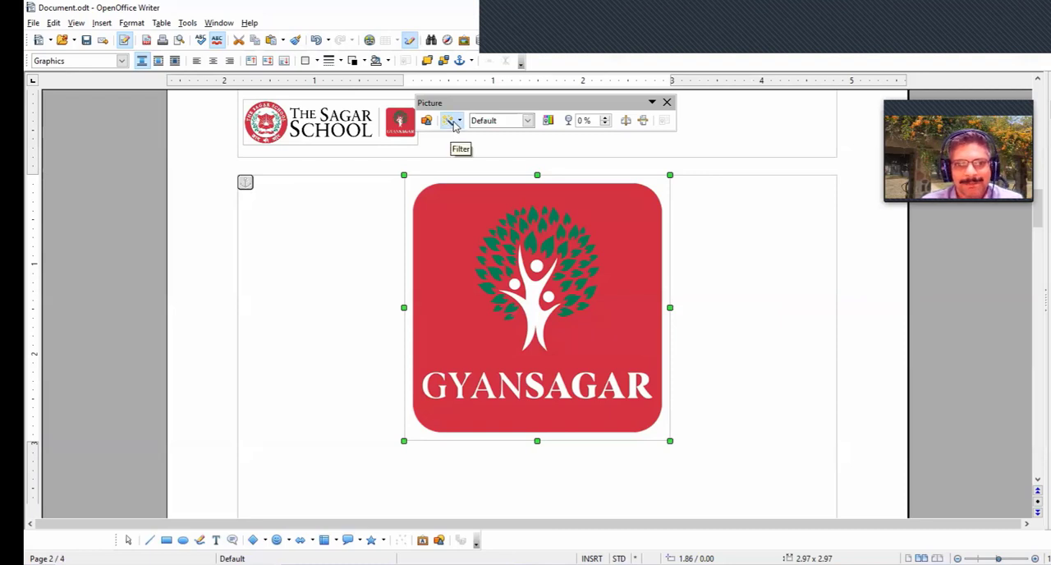
- Apply the Smooth filter and the Sharpen filter to the Gyansagar picture
{"action": "left_click", "coordinate": [450, 120]}
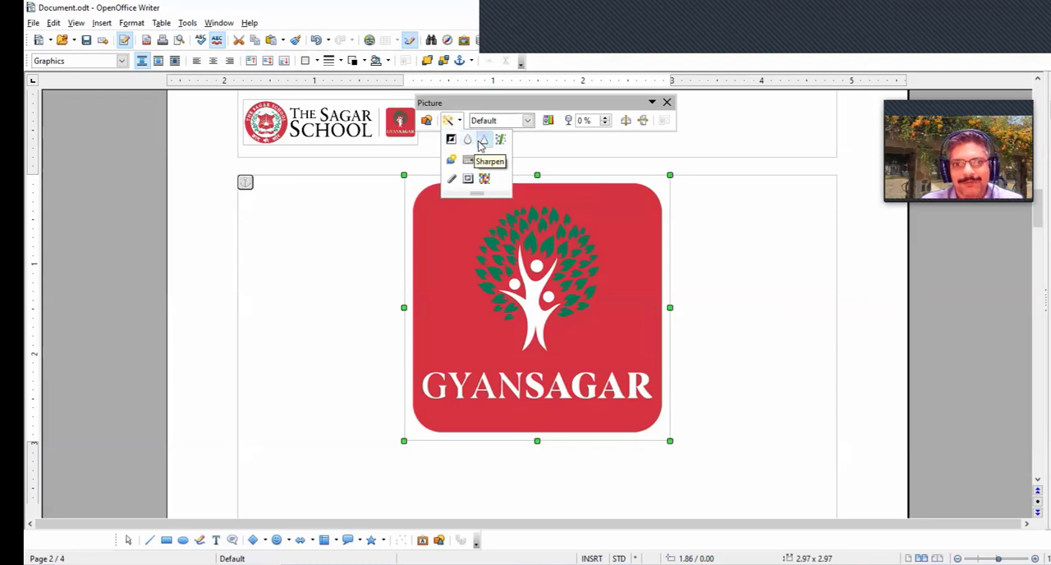
{"action": "left_click", "coordinate": [468, 142]}
{"action": "left_click", "coordinate": [458, 122]}
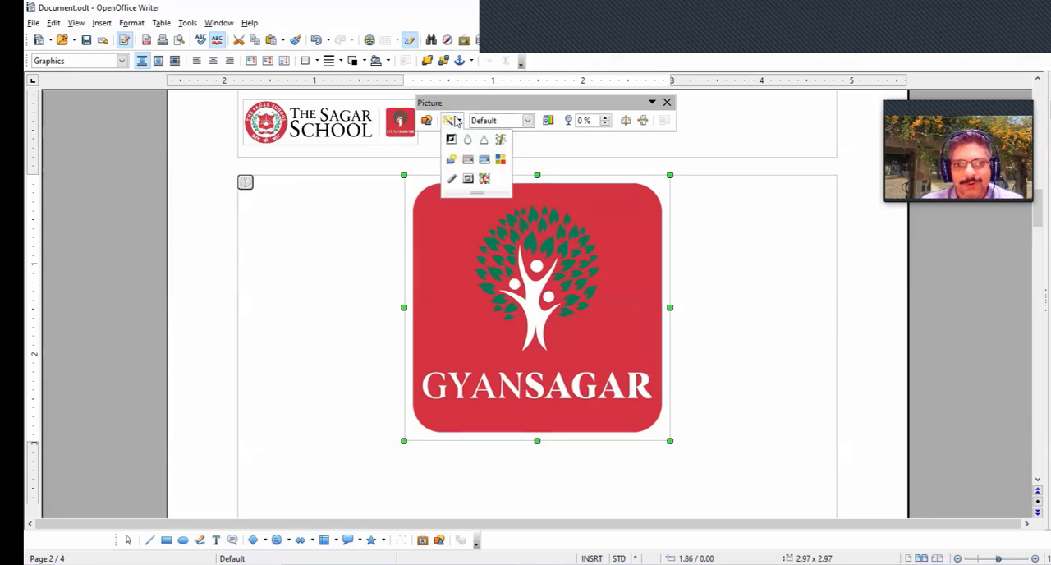
{"action": "left_click", "coordinate": [482, 139]}
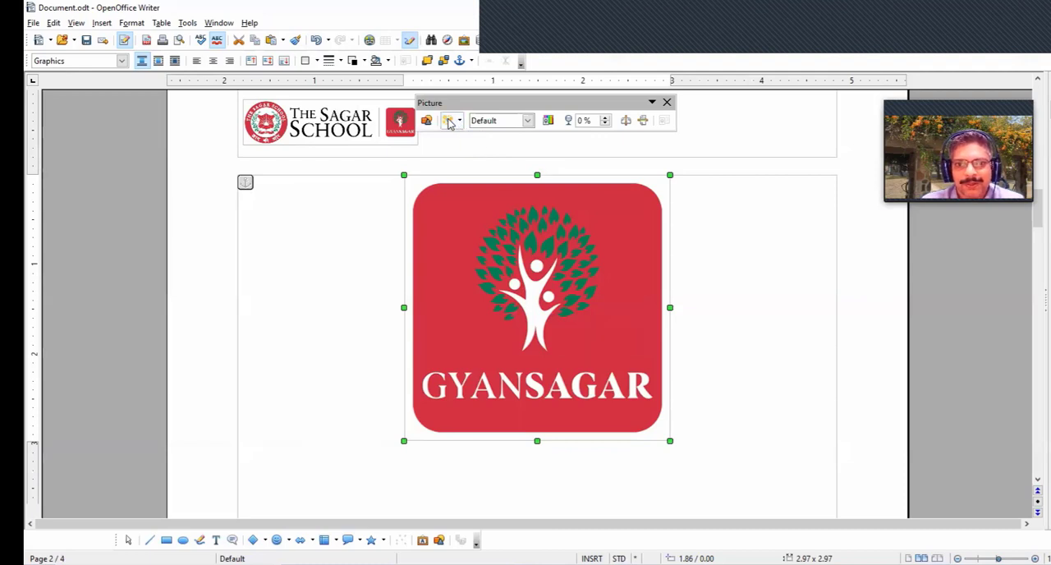
- Try the Aging filter with a 10 % aging degree on the Gyansagar picture and undo it
{"action": "left_click", "coordinate": [457, 122]}
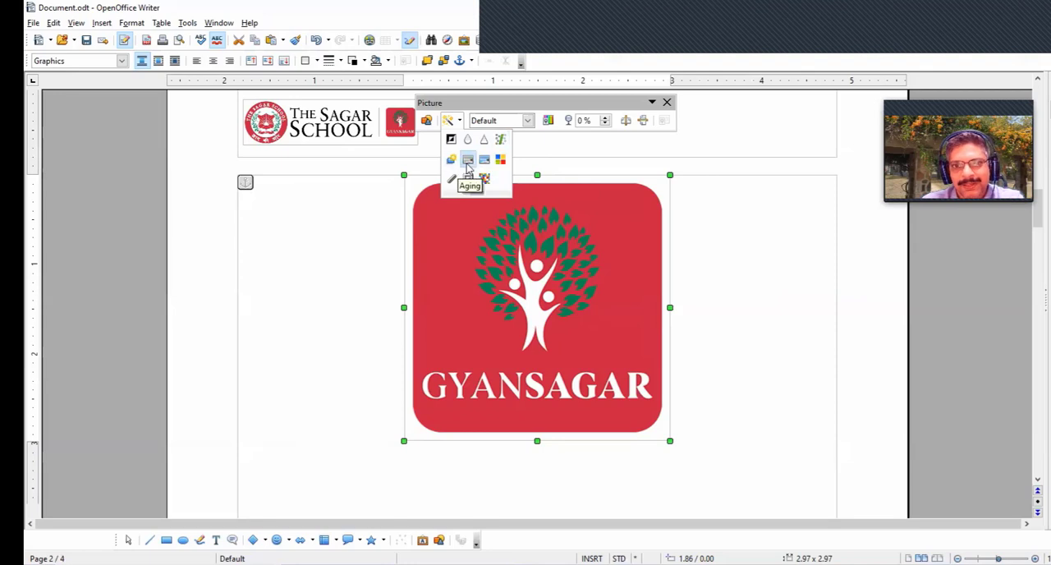
{"action": "left_click", "coordinate": [468, 160]}
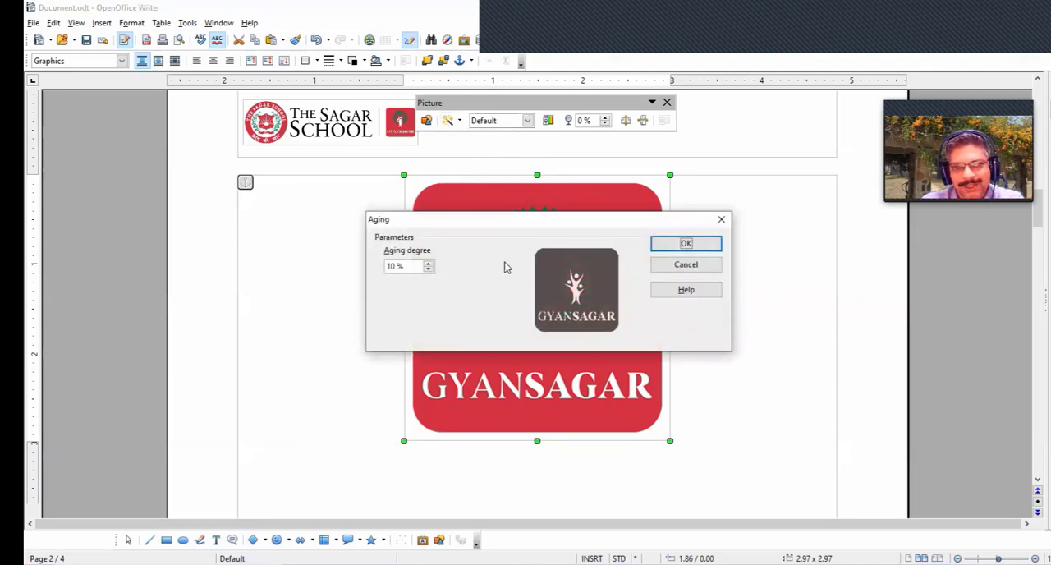
{"action": "left_click", "coordinate": [682, 244]}
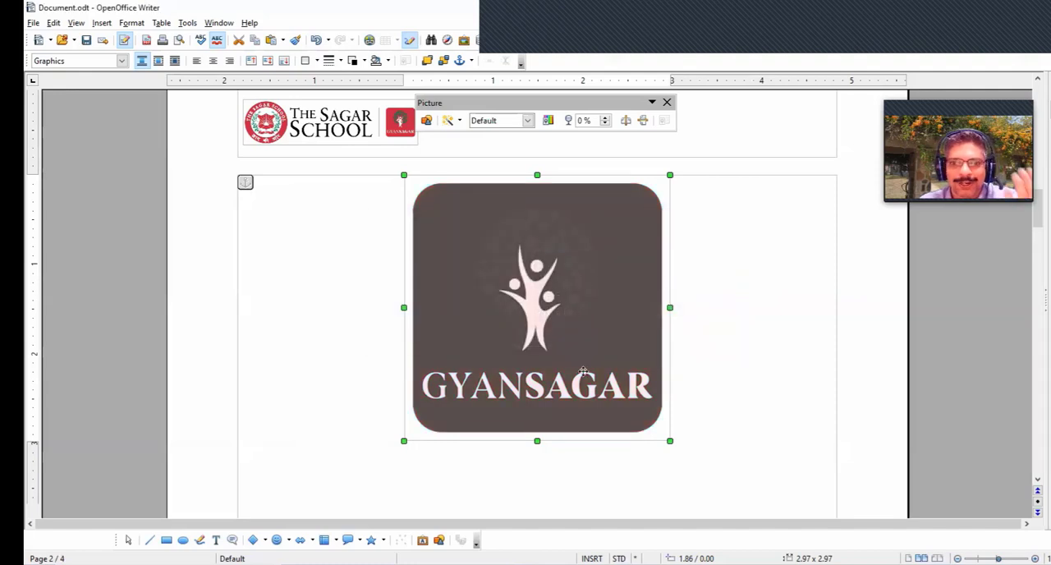
{"action": "left_click", "coordinate": [449, 121]}
{"action": "left_click", "coordinate": [468, 158]}
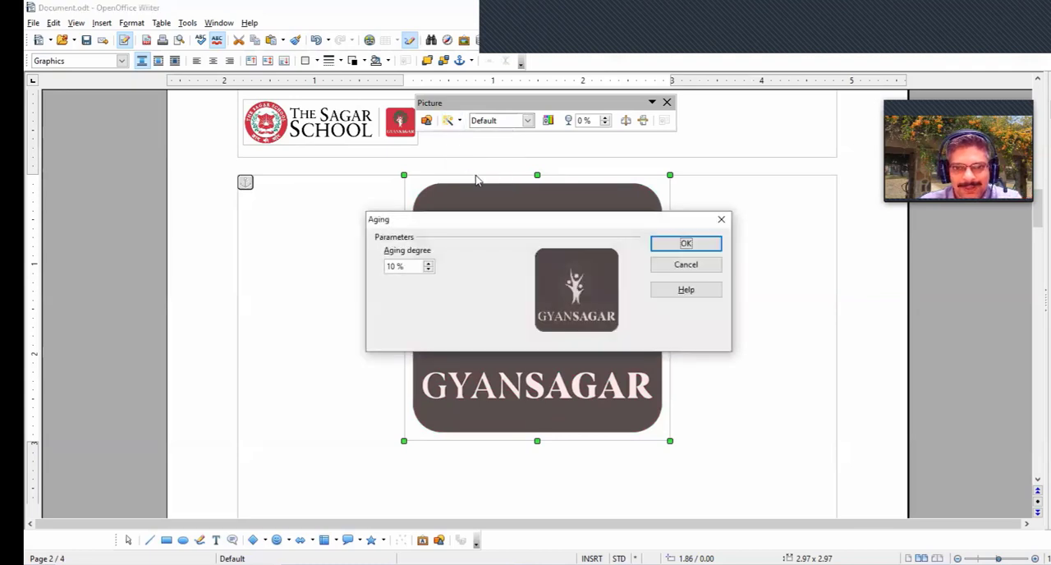
{"action": "left_click", "coordinate": [685, 242]}
{"action": "key", "text": "ctrl+z"}
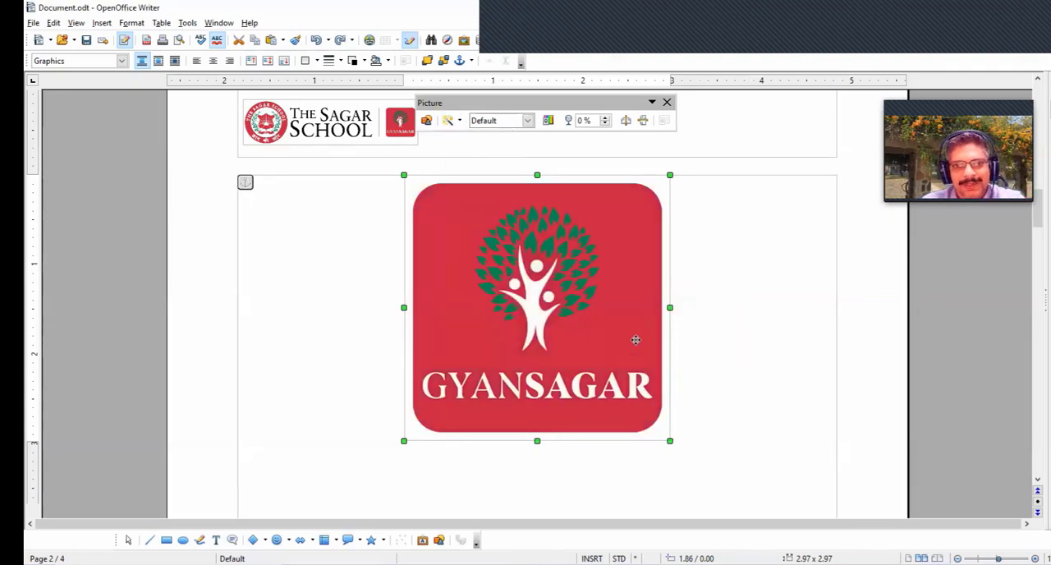
- Try the Charcoal Sketch filter on the Gyansagar picture and undo it
{"action": "left_click", "coordinate": [451, 122]}
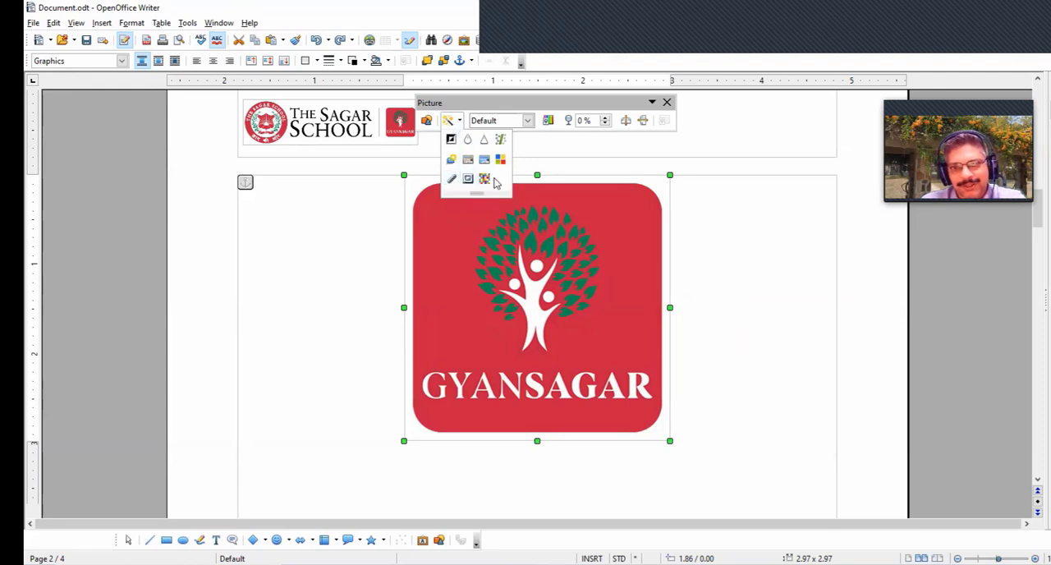
{"action": "left_click", "coordinate": [452, 180]}
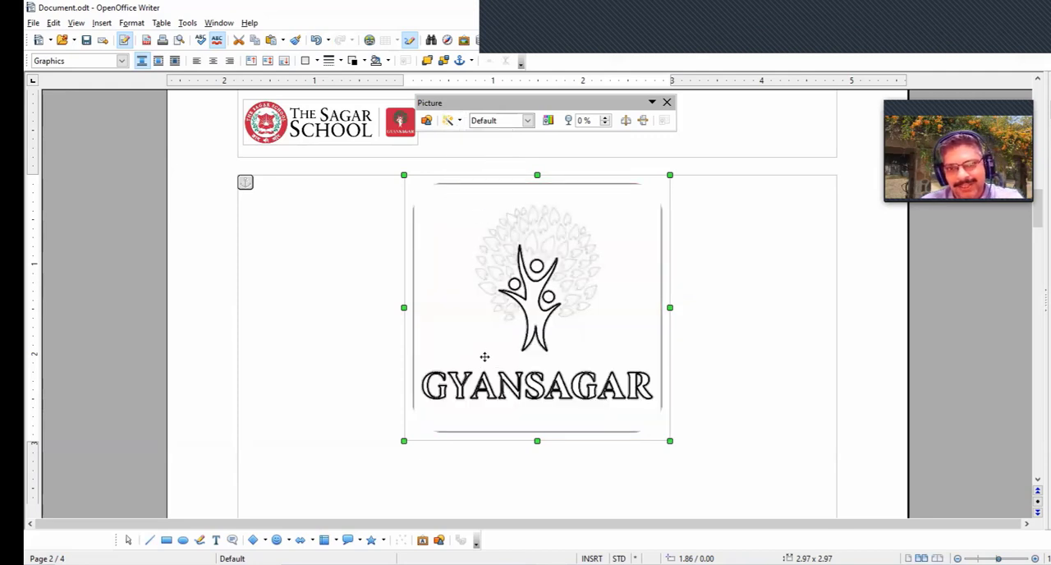
{"action": "left_click", "coordinate": [528, 121]}
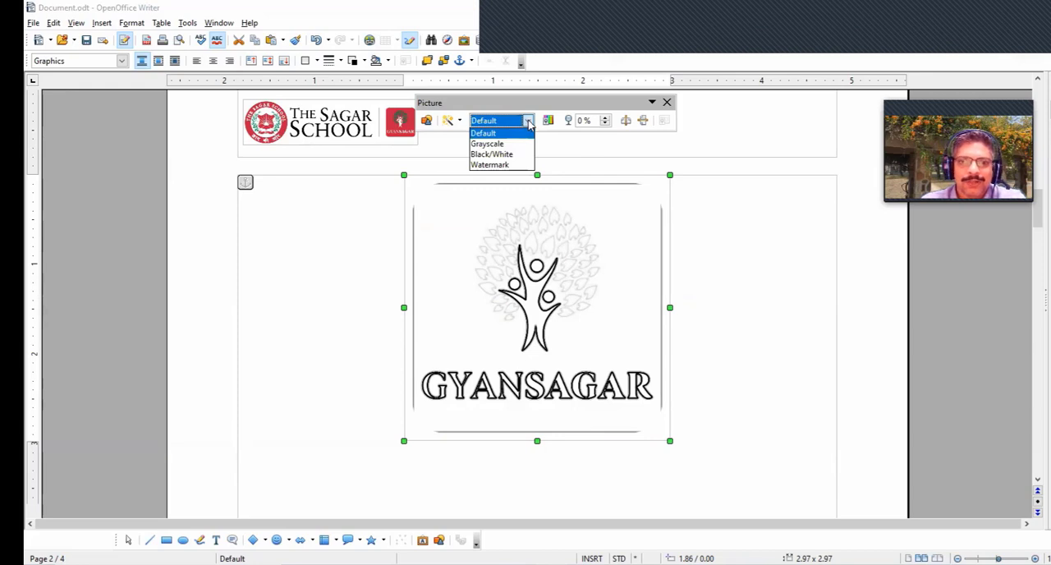
{"action": "left_click", "coordinate": [763, 274]}
{"action": "left_click", "coordinate": [577, 297]}
{"action": "key", "text": "ctrl+z"}
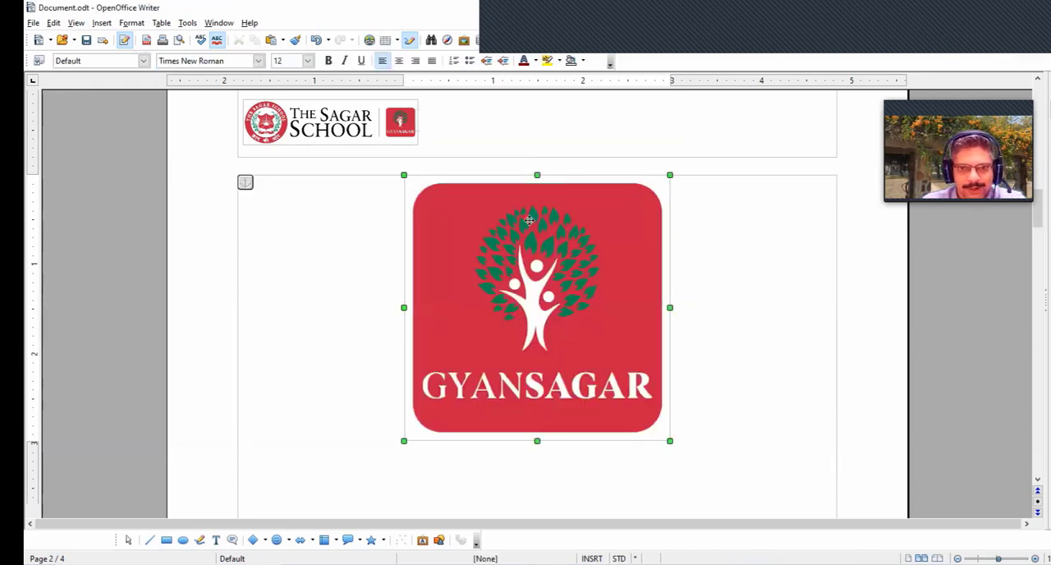
- Try the Black/White graphics mode on the Gyansagar picture and undo it
{"action": "left_click", "coordinate": [528, 121]}
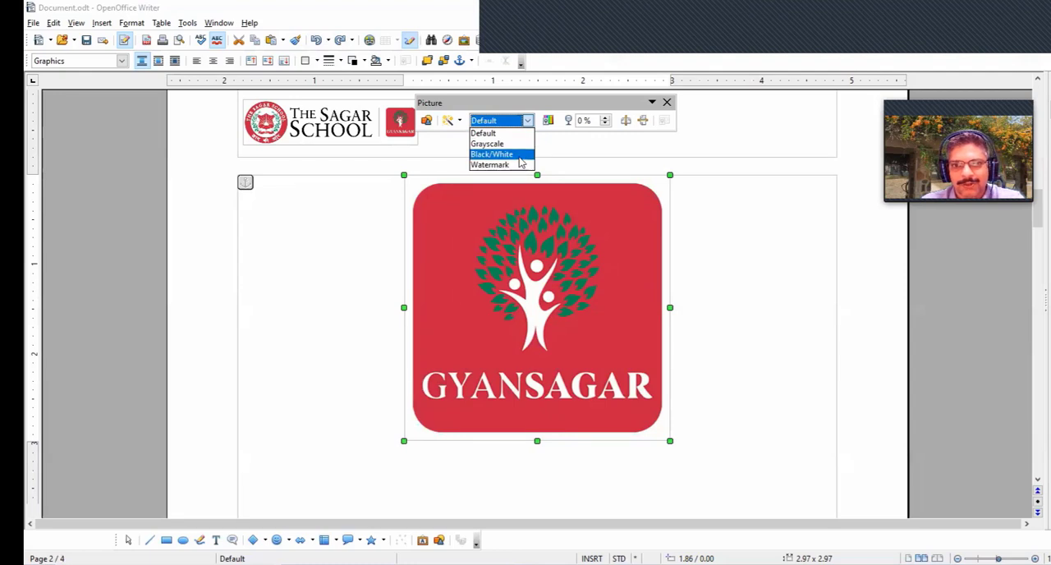
{"action": "left_click", "coordinate": [520, 156]}
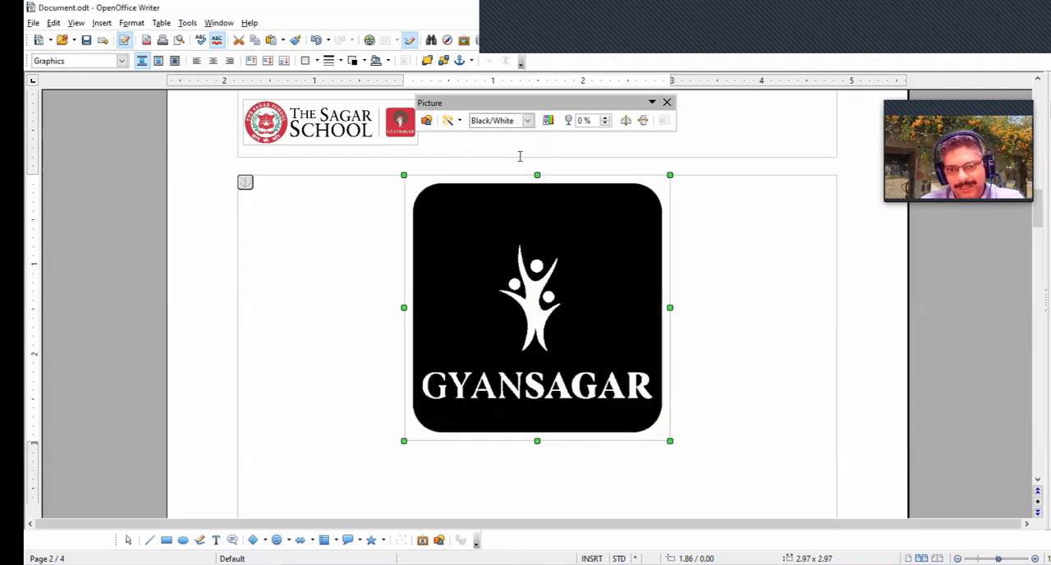
{"action": "key", "text": "ctrl+z"}
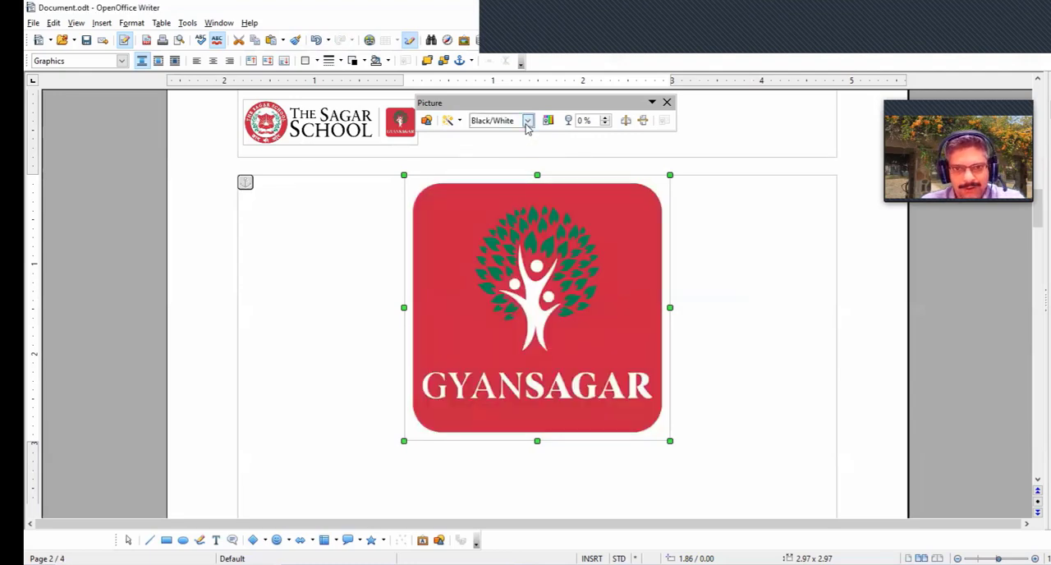
- Set the Gyansagar picture's graphics mode to Grayscale and apply the Invert filter to it
{"action": "left_click", "coordinate": [527, 123]}
{"action": "left_click", "coordinate": [521, 141]}
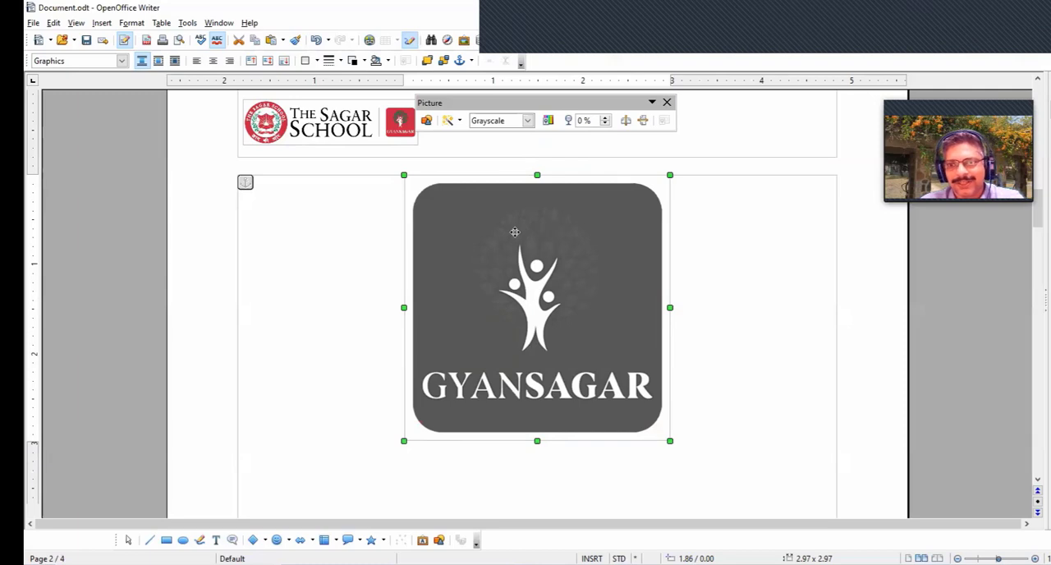
{"action": "left_click", "coordinate": [458, 123]}
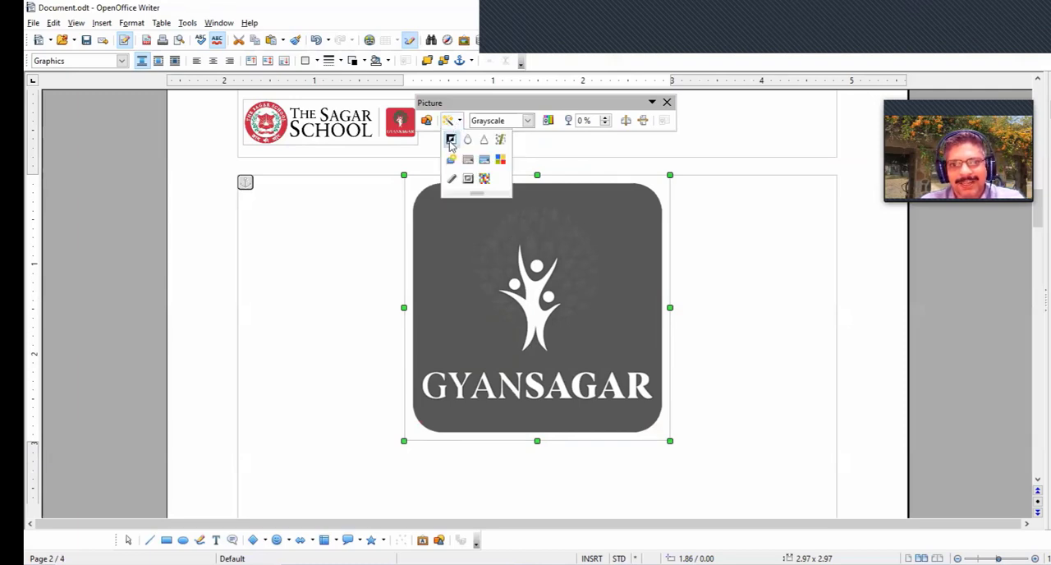
{"action": "left_click", "coordinate": [451, 141]}
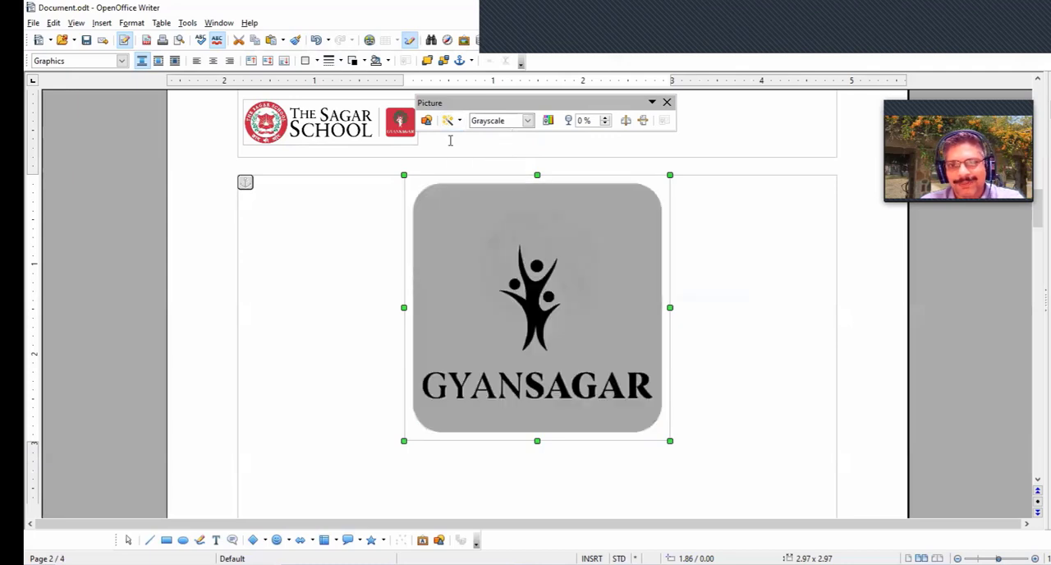
- Try toggling the Invert filter on the grayscale Gyansagar picture and undo the Invert and Grayscale changes
{"action": "left_click", "coordinate": [449, 121]}
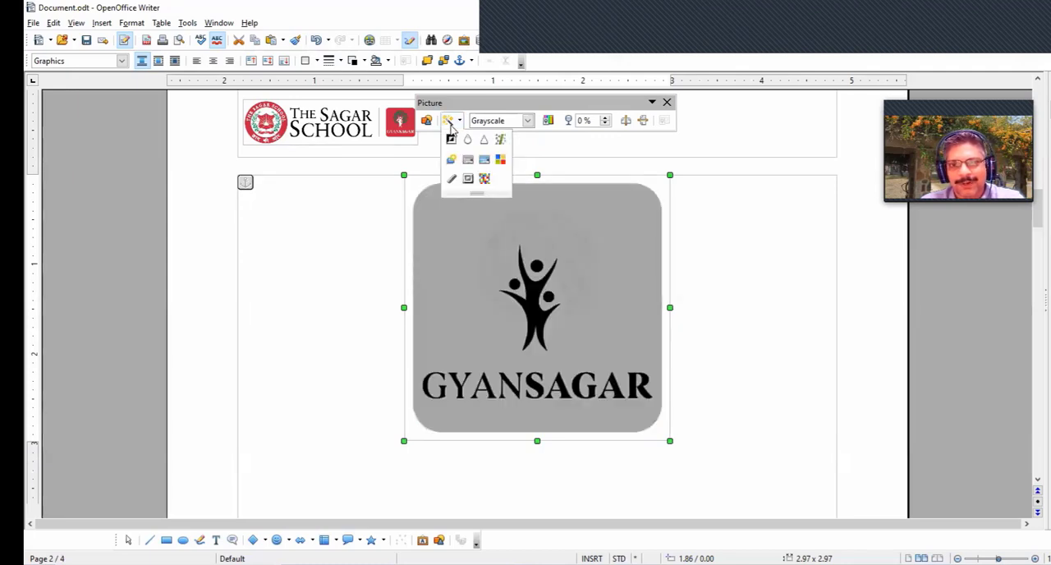
{"action": "left_click", "coordinate": [451, 142]}
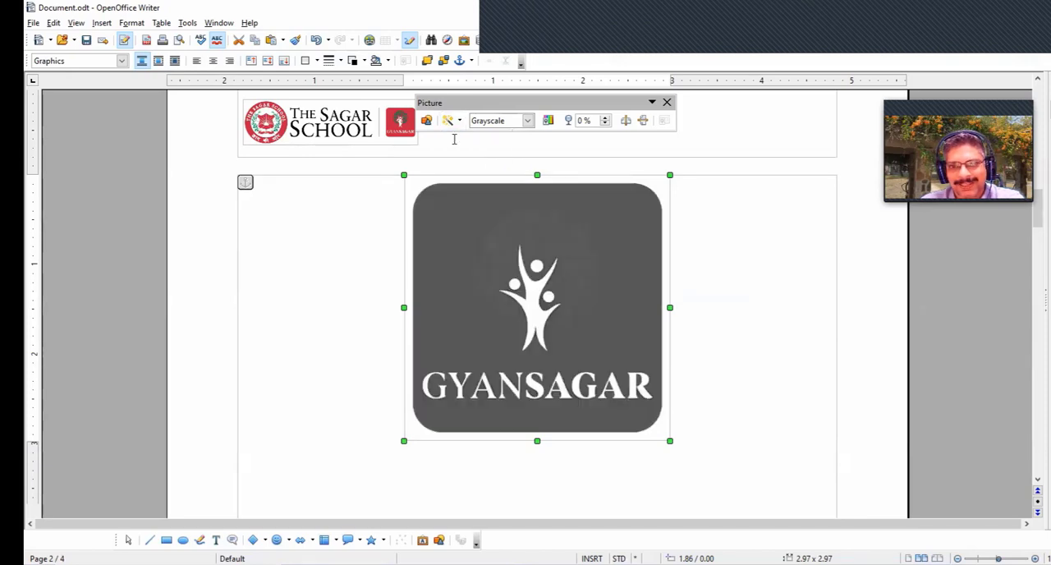
{"action": "left_click", "coordinate": [449, 121]}
{"action": "left_click", "coordinate": [452, 142]}
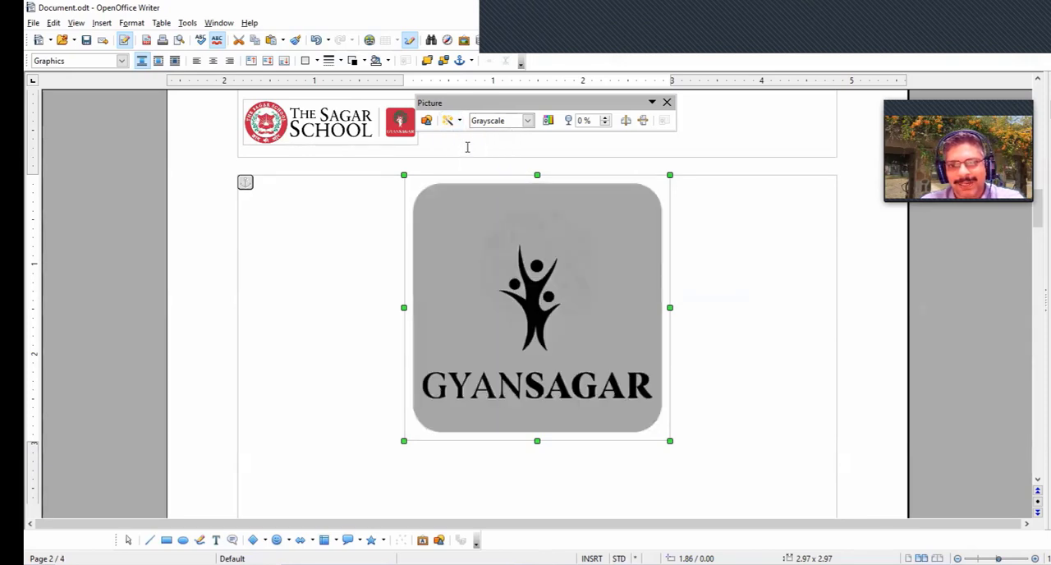
{"action": "key", "text": "ctrl+z"}
{"action": "key", "text": "ctrl+z"}
{"action": "key", "text": "ctrl+z"}
{"action": "key", "text": "ctrl+z"}
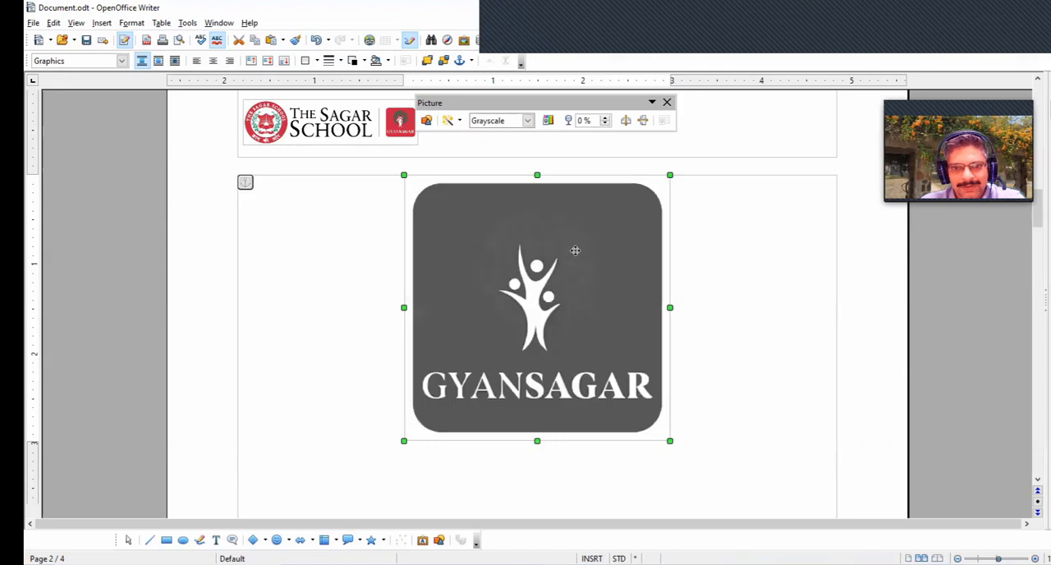
- Set the Gyansagar picture's graphics mode to Watermark and resize it to about 3.19 × 2.78 inches
{"action": "left_click", "coordinate": [528, 120]}
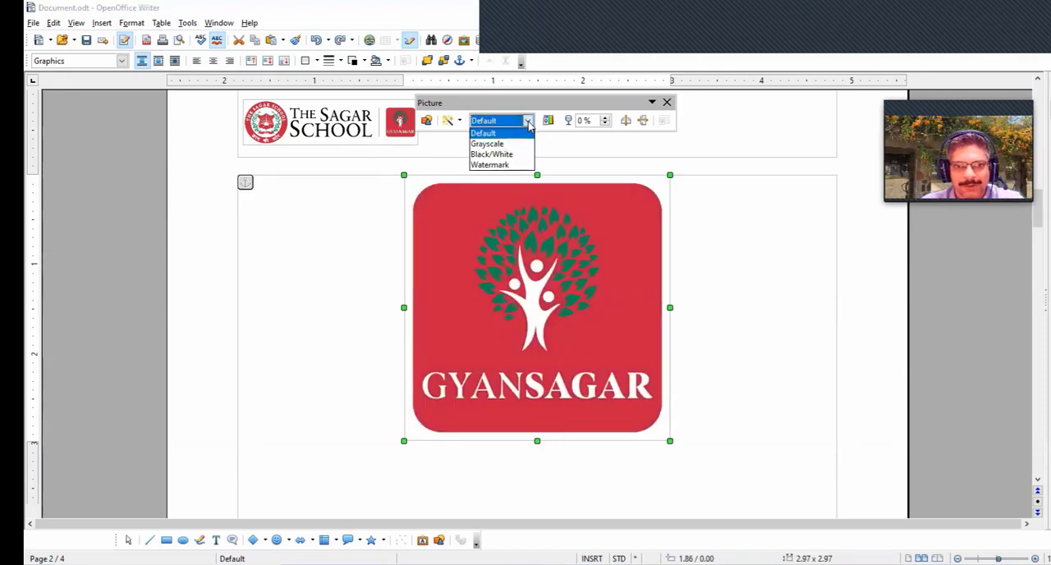
{"action": "left_click", "coordinate": [491, 165]}
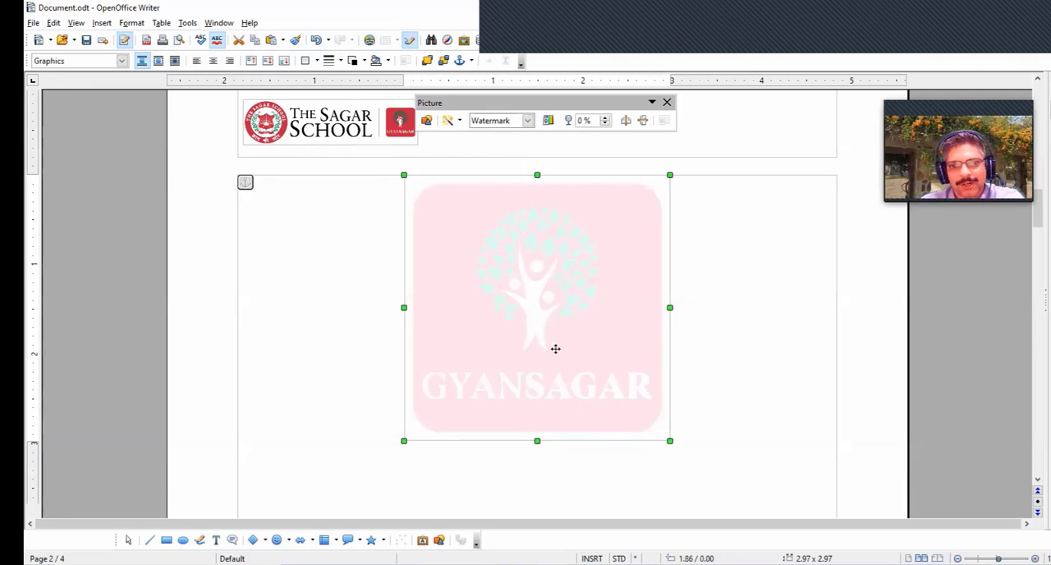
{"action": "left_click_drag", "start_coordinate": [403, 439], "coordinate": [332, 447]}
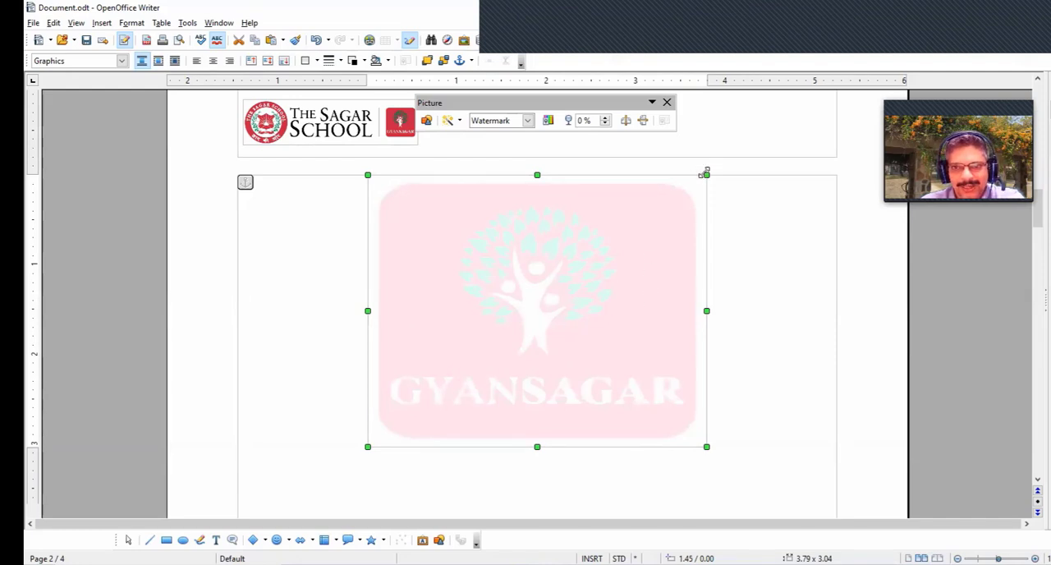
{"action": "left_click_drag", "start_coordinate": [706, 174], "coordinate": [653, 199]}
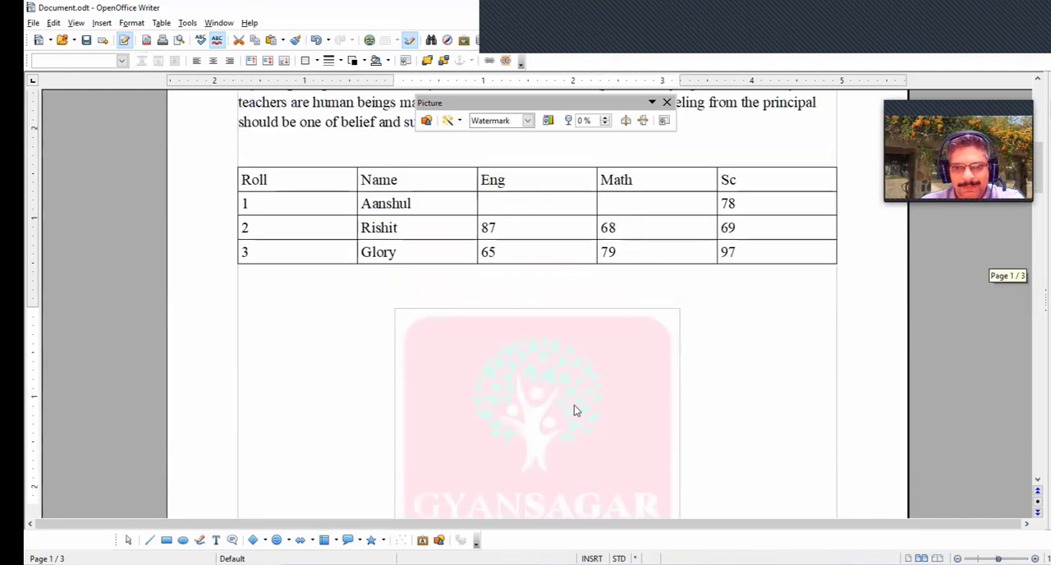
- Move the Gyansagar picture from below the marks table up into the first text paragraph on page 1
{"action": "left_click_drag", "start_coordinate": [575, 408], "coordinate": [551, 222]}
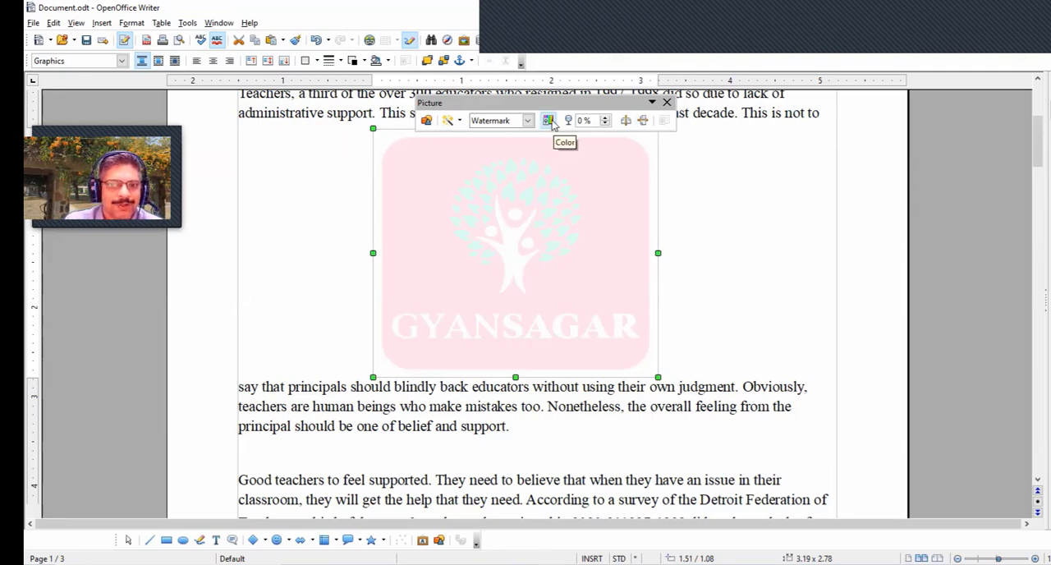
{"action": "scroll", "coordinate": [552, 123], "scroll_direction": "down", "scroll_amount": 1}
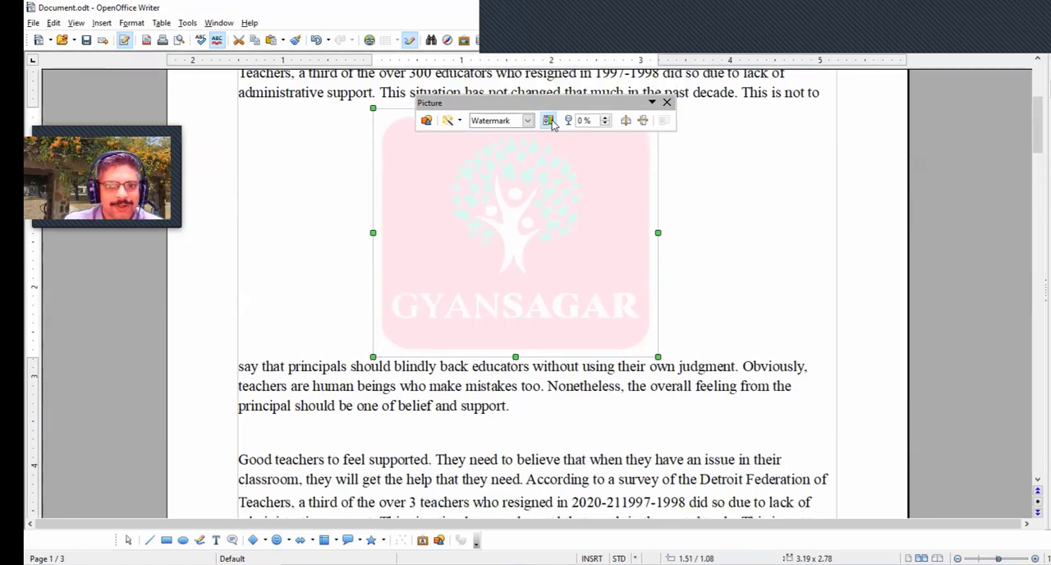
{"action": "left_click", "coordinate": [653, 7]}
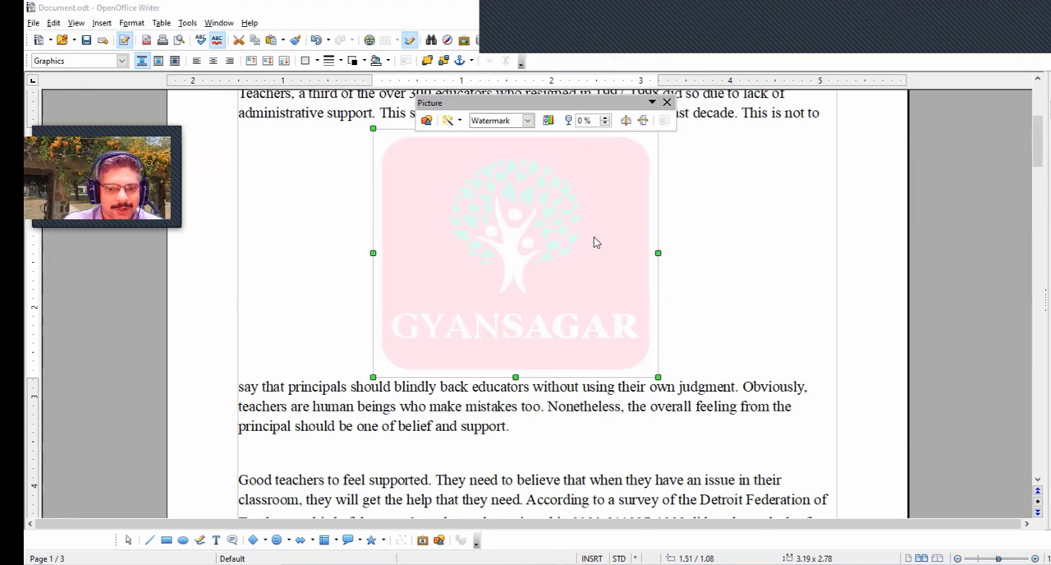
- Set the Gyansagar picture's graphics mode back to Default
{"action": "left_click", "coordinate": [548, 121]}
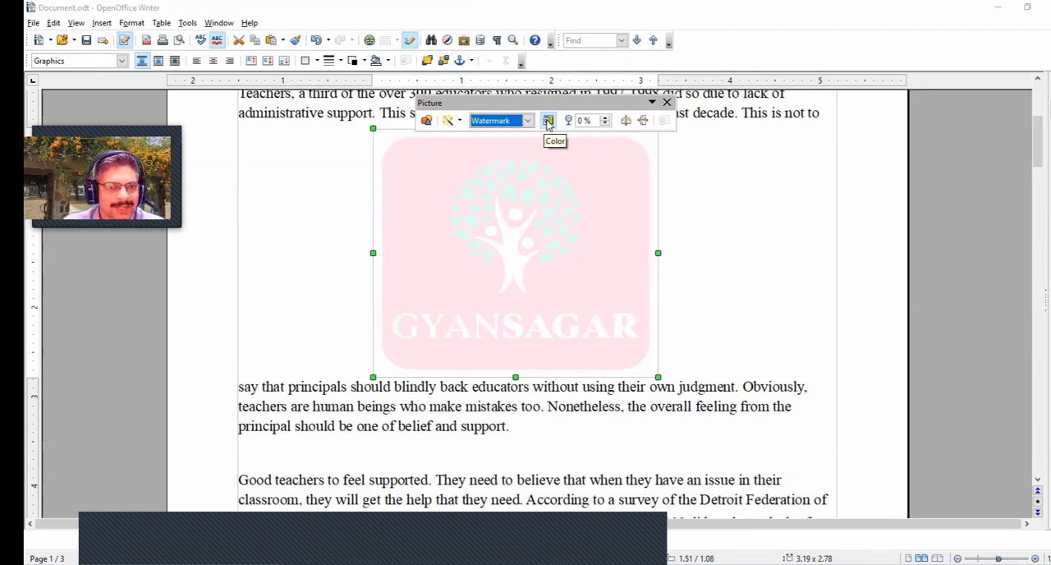
{"action": "left_click", "coordinate": [527, 121]}
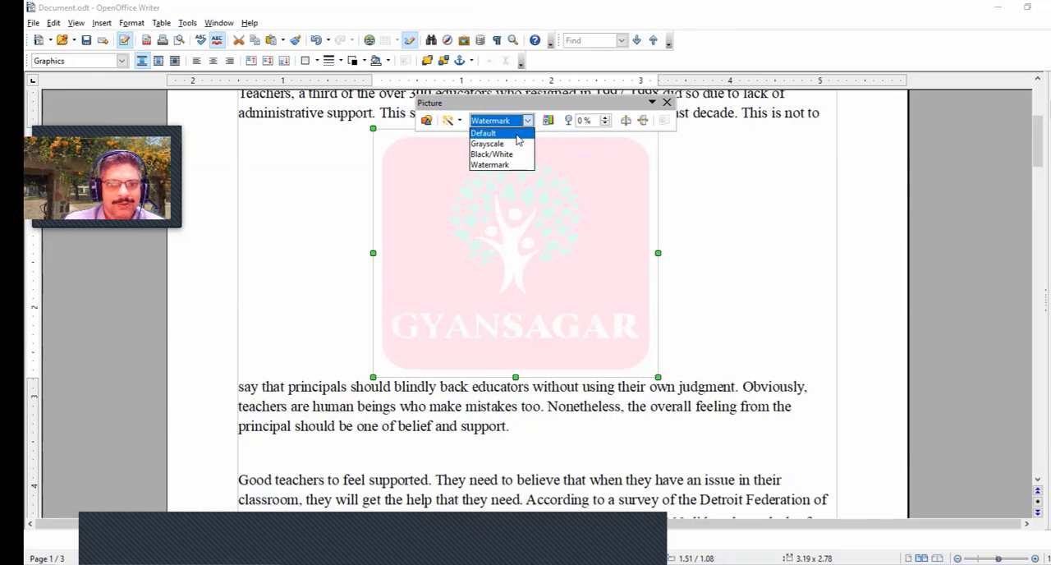
{"action": "left_click", "coordinate": [517, 133]}
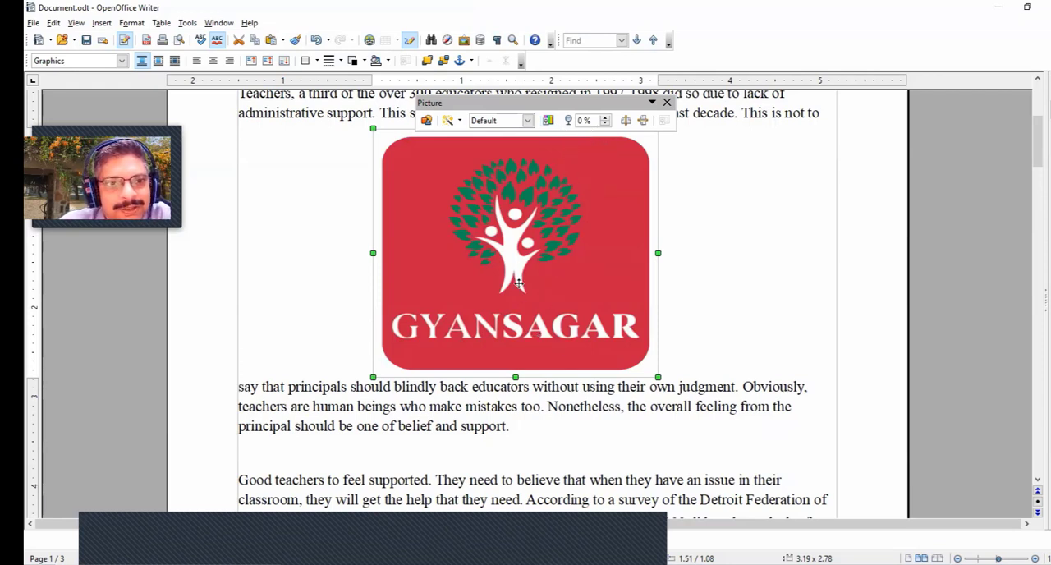
- Raise the Gyansagar picture's transparency to 44 % and bring it back down to 25 %
{"action": "left_click", "coordinate": [606, 119]}
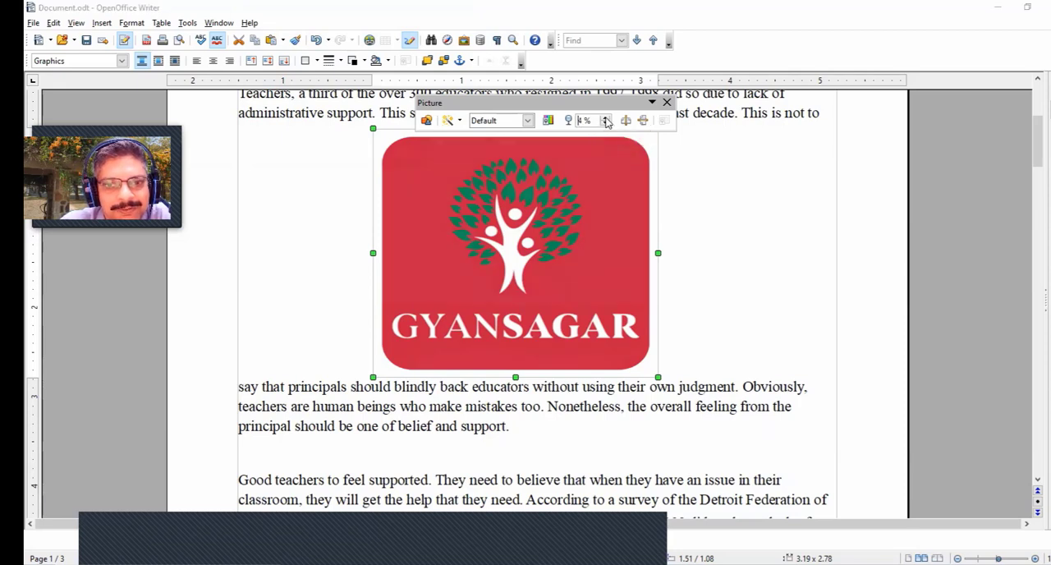
{"action": "left_click", "coordinate": [607, 120]}
{"action": "left_click", "coordinate": [606, 119]}
{"action": "left_click", "coordinate": [606, 120]}
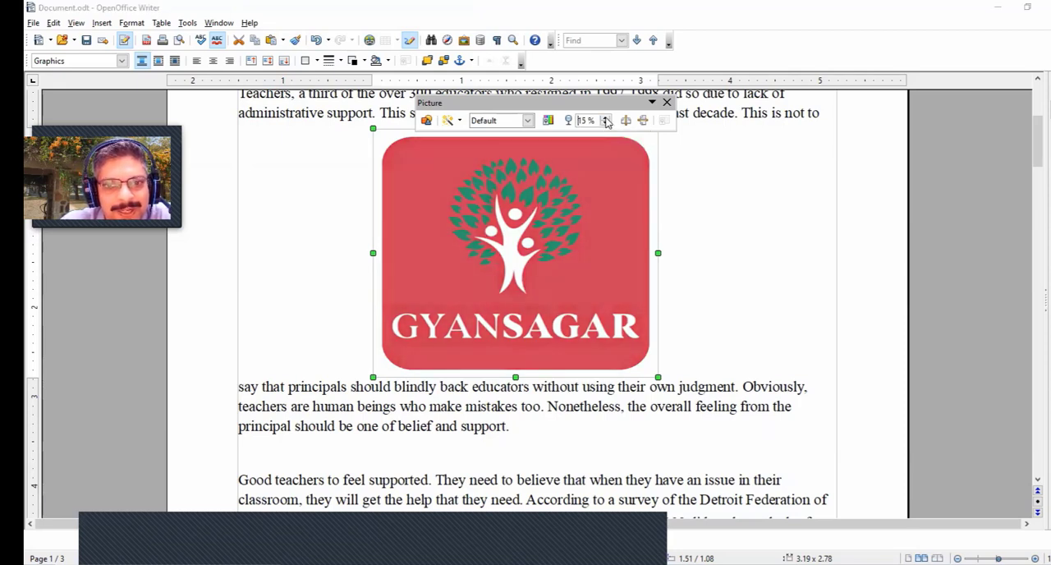
{"action": "left_click", "coordinate": [606, 120]}
{"action": "left_click", "coordinate": [606, 120]}
{"action": "left_click", "coordinate": [606, 120]}
{"action": "left_click", "coordinate": [606, 120]}
{"action": "left_click", "coordinate": [606, 120]}
{"action": "left_click", "coordinate": [606, 120]}
{"action": "left_click", "coordinate": [606, 120]}
{"action": "left_click", "coordinate": [606, 120]}
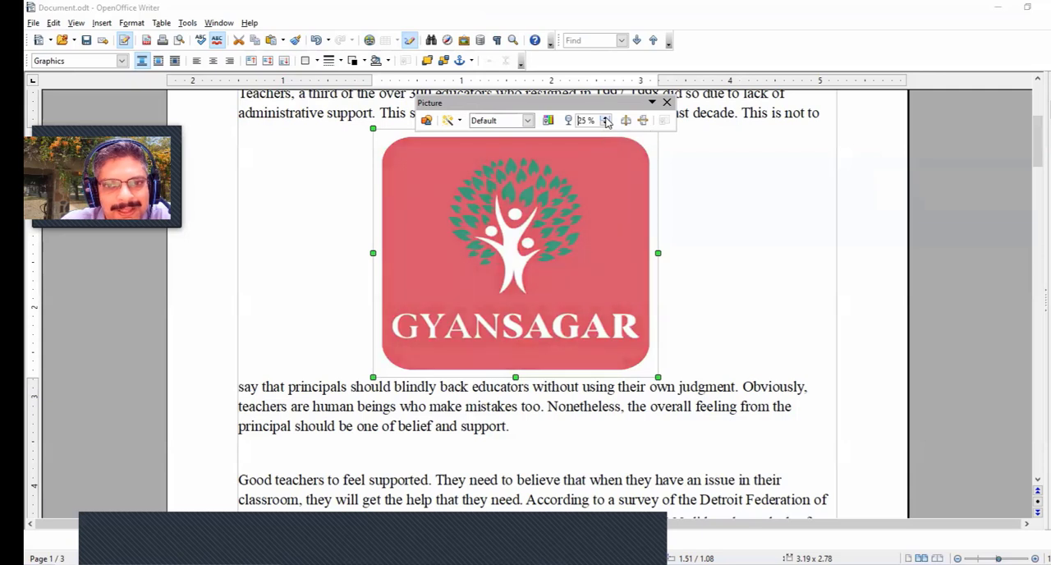
{"action": "left_click", "coordinate": [606, 120]}
{"action": "left_click", "coordinate": [606, 119]}
{"action": "left_click", "coordinate": [606, 120]}
{"action": "left_click", "coordinate": [606, 120]}
{"action": "left_click", "coordinate": [606, 120]}
{"action": "left_click", "coordinate": [606, 120]}
{"action": "left_click", "coordinate": [606, 120]}
{"action": "left_click", "coordinate": [606, 119]}
{"action": "left_click", "coordinate": [606, 119]}
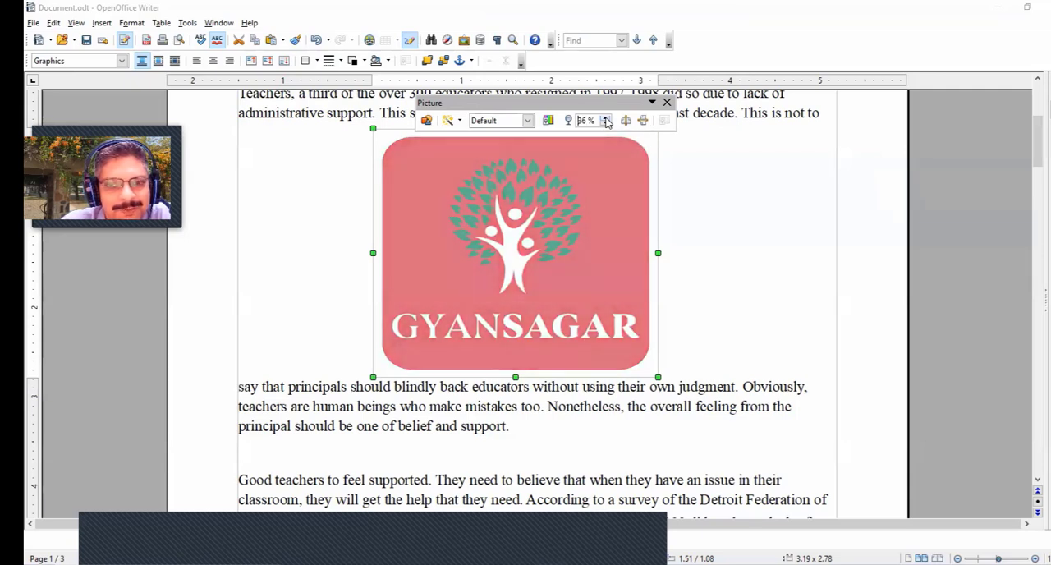
{"action": "left_click", "coordinate": [606, 120]}
{"action": "left_click", "coordinate": [606, 119]}
{"action": "left_click", "coordinate": [607, 120]}
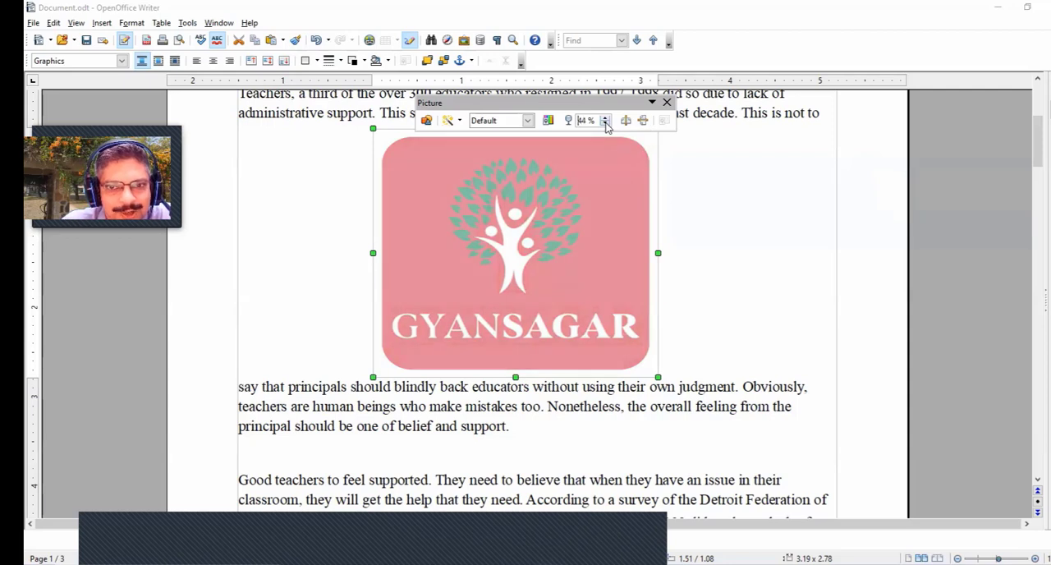
{"action": "left_click", "coordinate": [605, 123]}
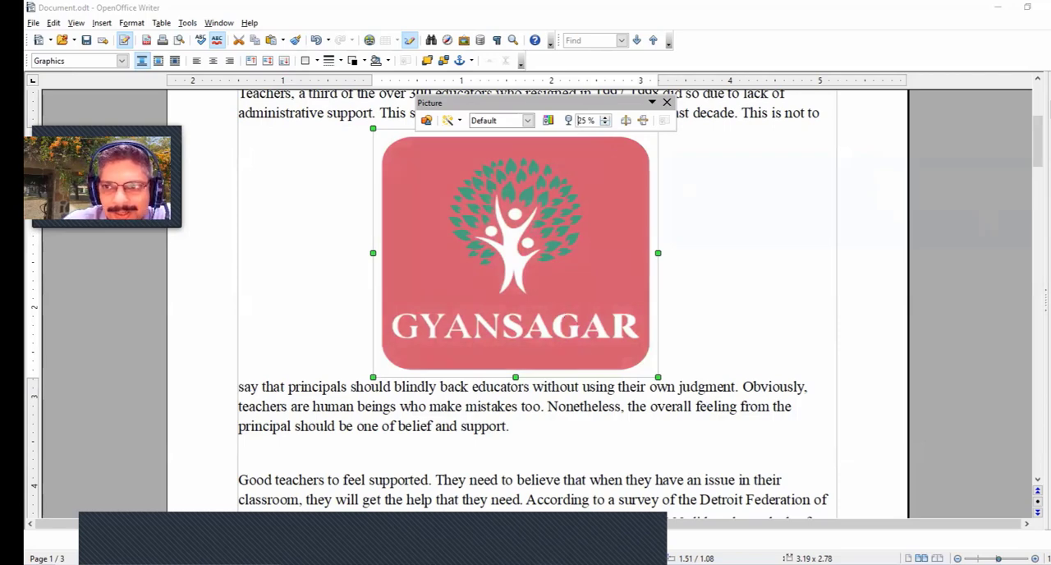
- Set the Gyansagar picture to Wrap Through in its properties and reposition it over the second paragraph's text
{"action": "left_click", "coordinate": [1050, 108]}
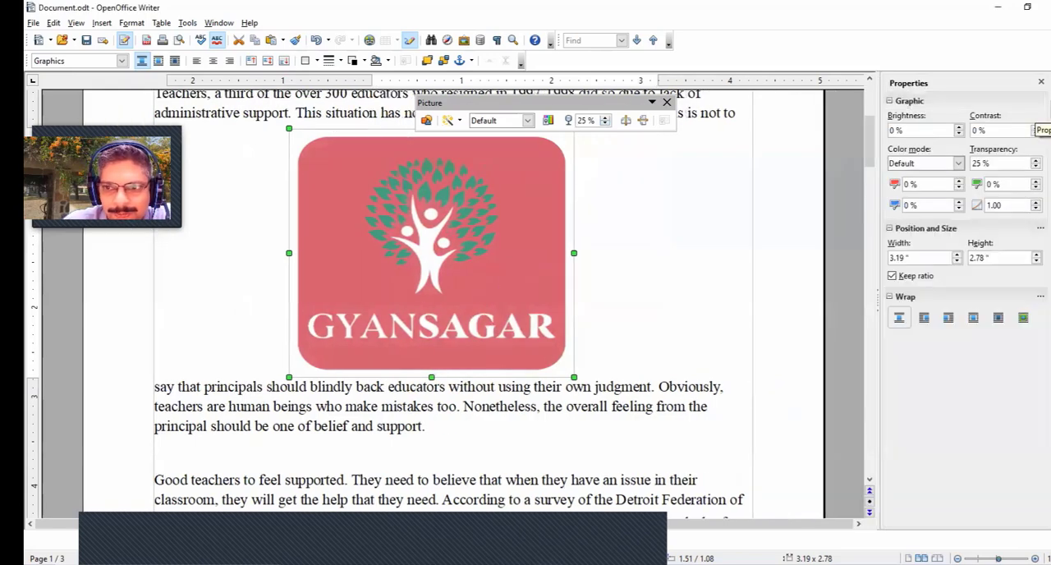
{"action": "left_click", "coordinate": [998, 321]}
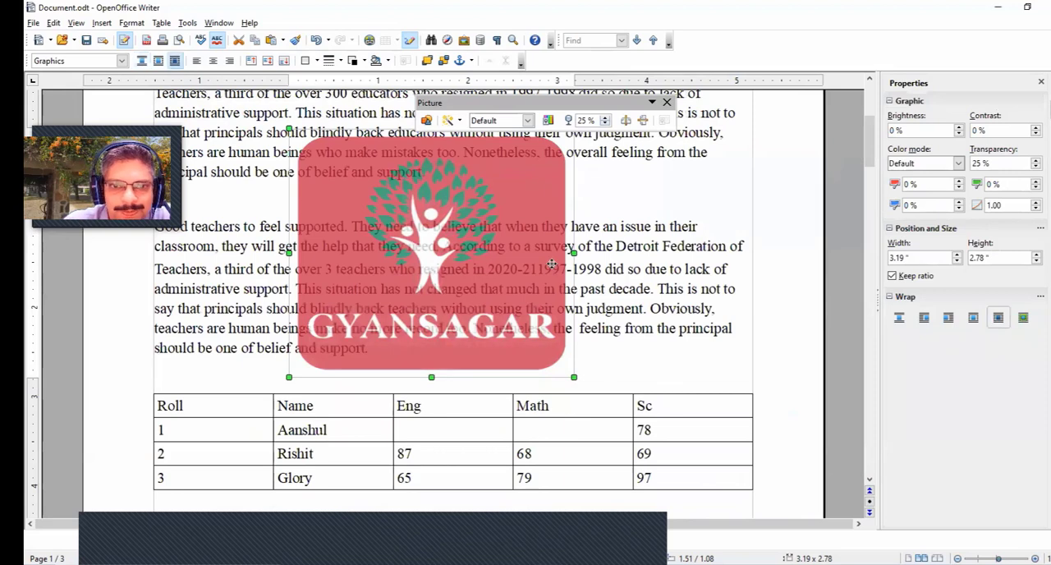
{"action": "left_click_drag", "start_coordinate": [534, 262], "coordinate": [527, 229]}
{"action": "left_click_drag", "start_coordinate": [493, 280], "coordinate": [474, 288]}
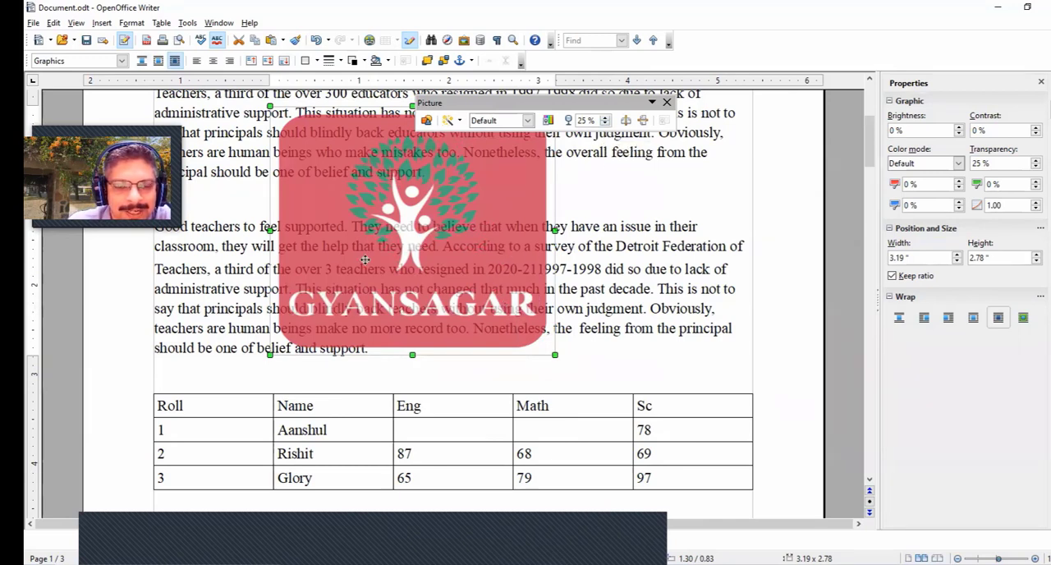
- Increase the transparency of the Gyansagar picture overlapping the text to 43 %
{"action": "left_click", "coordinate": [605, 118]}
{"action": "left_click", "coordinate": [605, 119]}
{"action": "left_click", "coordinate": [604, 118]}
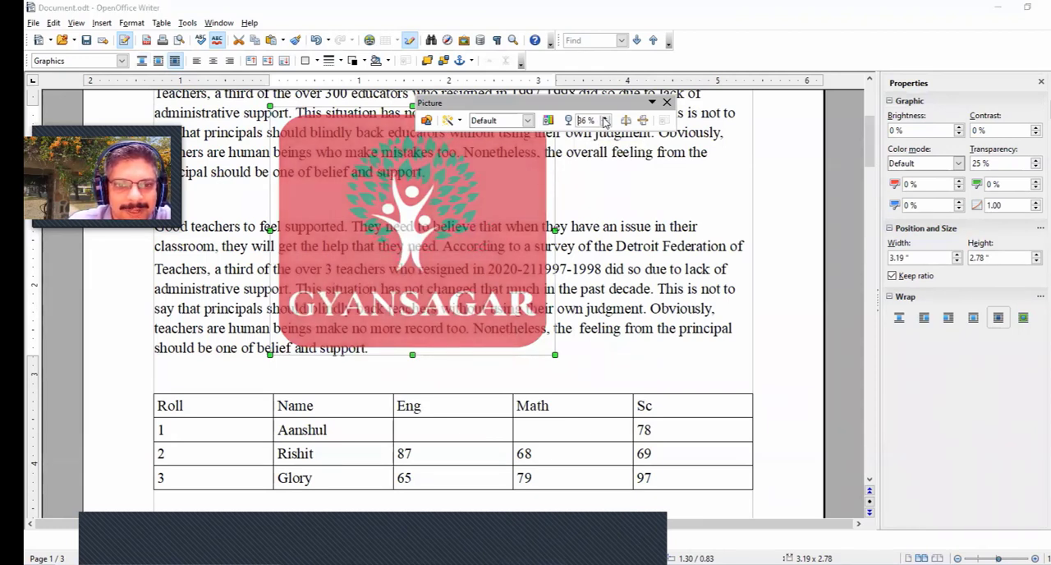
{"action": "left_click", "coordinate": [603, 118]}
{"action": "left_click", "coordinate": [604, 118]}
{"action": "left_click", "coordinate": [604, 118]}
{"action": "left_click", "coordinate": [603, 118]}
{"action": "left_click", "coordinate": [604, 119]}
{"action": "left_click", "coordinate": [604, 118]}
{"action": "left_click", "coordinate": [604, 118]}
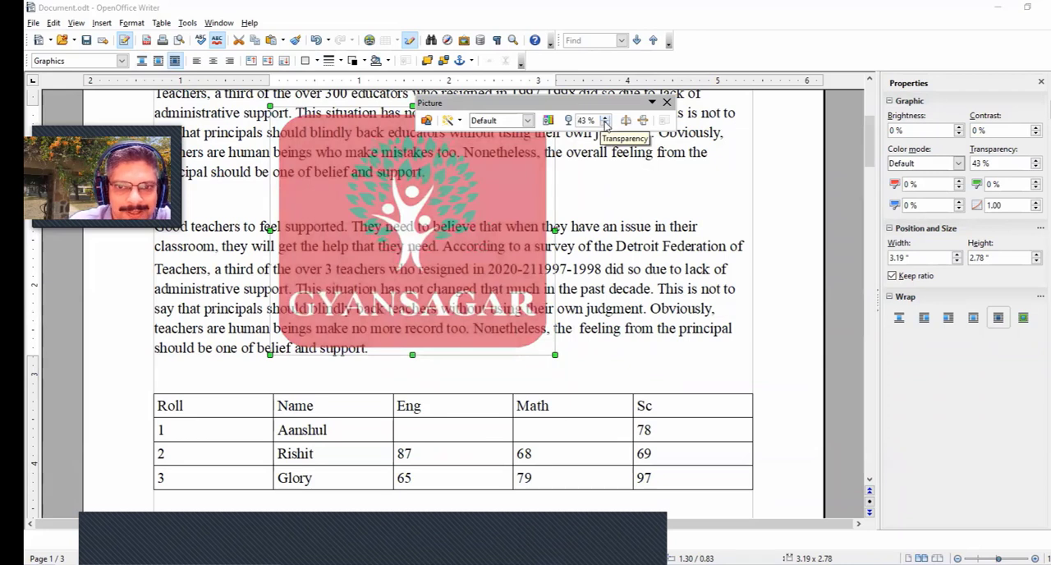
- Reduce the transparency of the Gyansagar picture overlapping the text to 1 %
{"action": "left_click", "coordinate": [606, 124]}
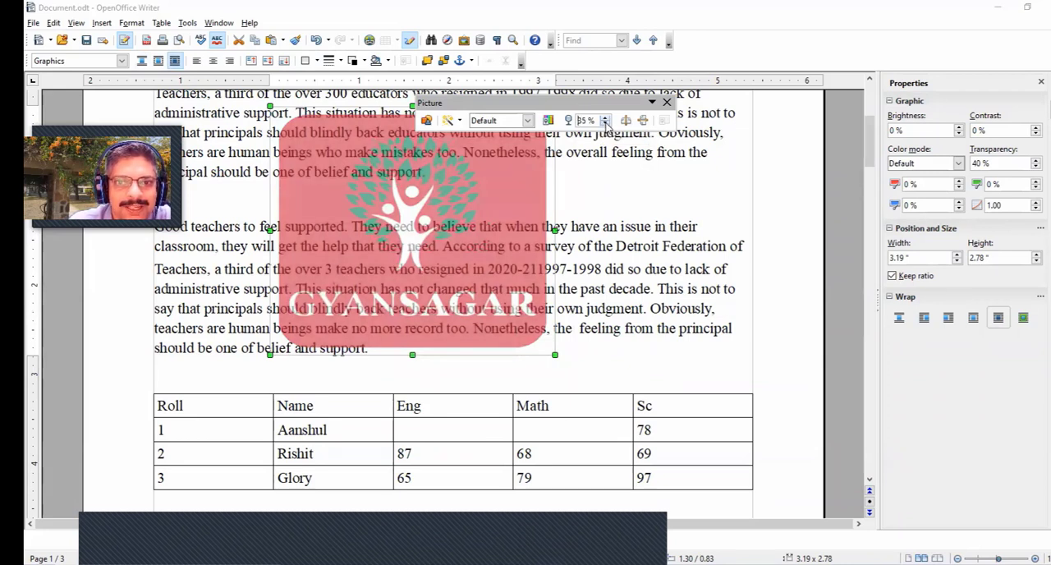
{"action": "left_click", "coordinate": [605, 124]}
{"action": "left_click", "coordinate": [605, 124]}
{"action": "left_click", "coordinate": [605, 124]}
{"action": "left_click", "coordinate": [606, 124]}
{"action": "left_click", "coordinate": [605, 124]}
{"action": "left_click", "coordinate": [606, 124]}
{"action": "left_click", "coordinate": [606, 124]}
{"action": "left_click", "coordinate": [605, 124]}
{"action": "left_click", "coordinate": [605, 124]}
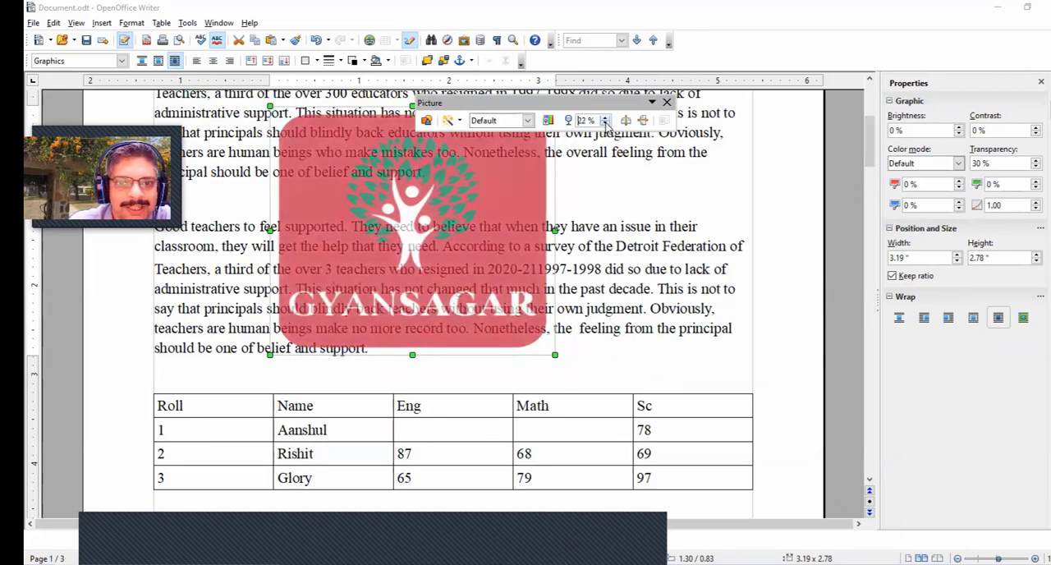
{"action": "left_click", "coordinate": [606, 124]}
{"action": "left_click", "coordinate": [605, 124]}
{"action": "left_click", "coordinate": [606, 124]}
{"action": "left_click", "coordinate": [605, 124]}
{"action": "left_click", "coordinate": [606, 124]}
{"action": "left_click", "coordinate": [605, 124]}
{"action": "left_click", "coordinate": [606, 124]}
{"action": "left_click", "coordinate": [605, 124]}
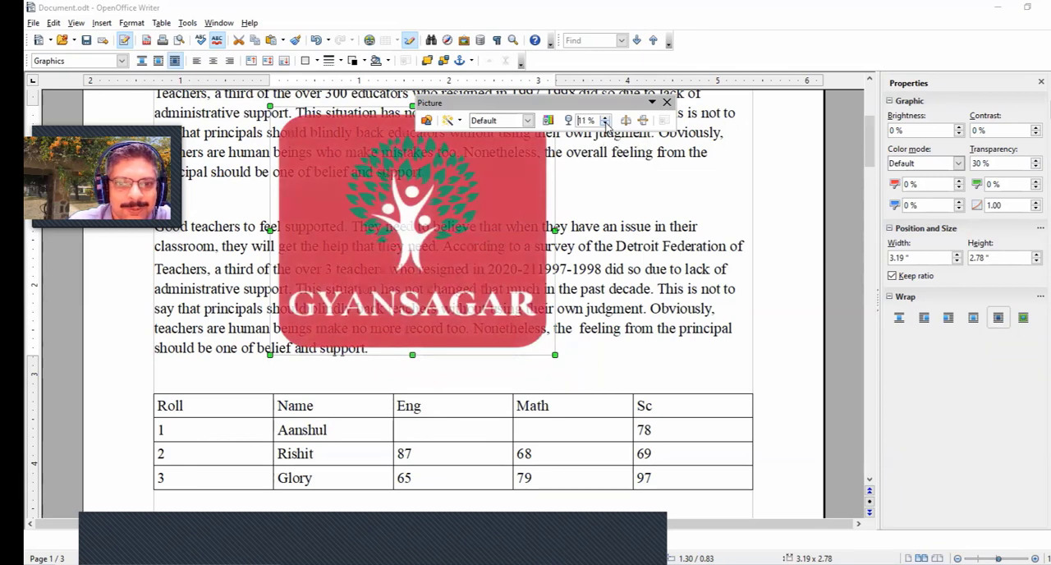
{"action": "left_click", "coordinate": [605, 124]}
{"action": "left_click", "coordinate": [606, 125]}
{"action": "left_click", "coordinate": [605, 124]}
{"action": "left_click", "coordinate": [606, 125]}
{"action": "left_click", "coordinate": [605, 124]}
{"action": "left_click", "coordinate": [605, 124]}
{"action": "left_click", "coordinate": [606, 124]}
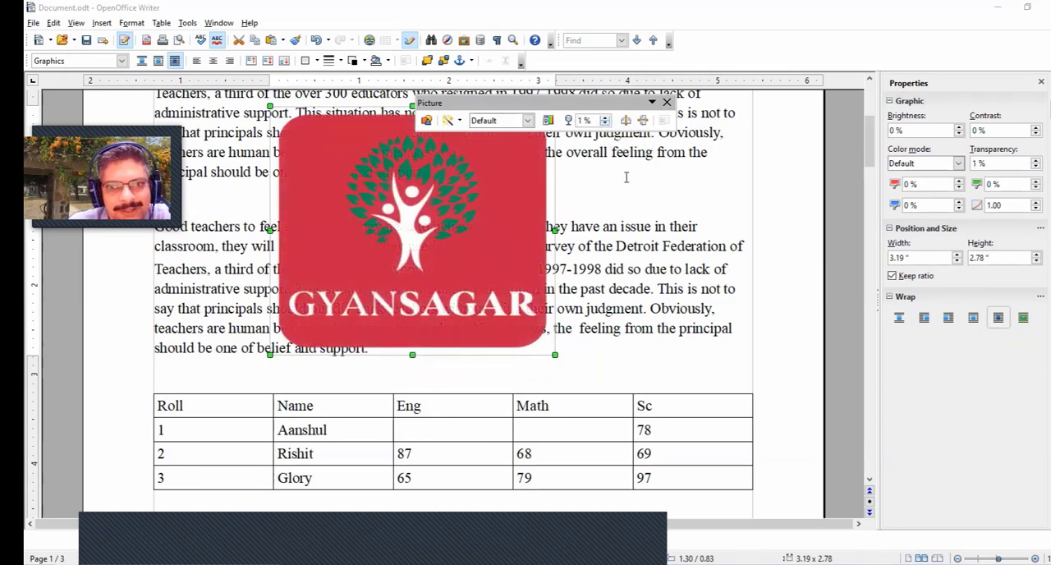
- Try flipping the Gyansagar picture horizontally and vertically, reversing the flips, and return to the body text
{"action": "left_click", "coordinate": [627, 121]}
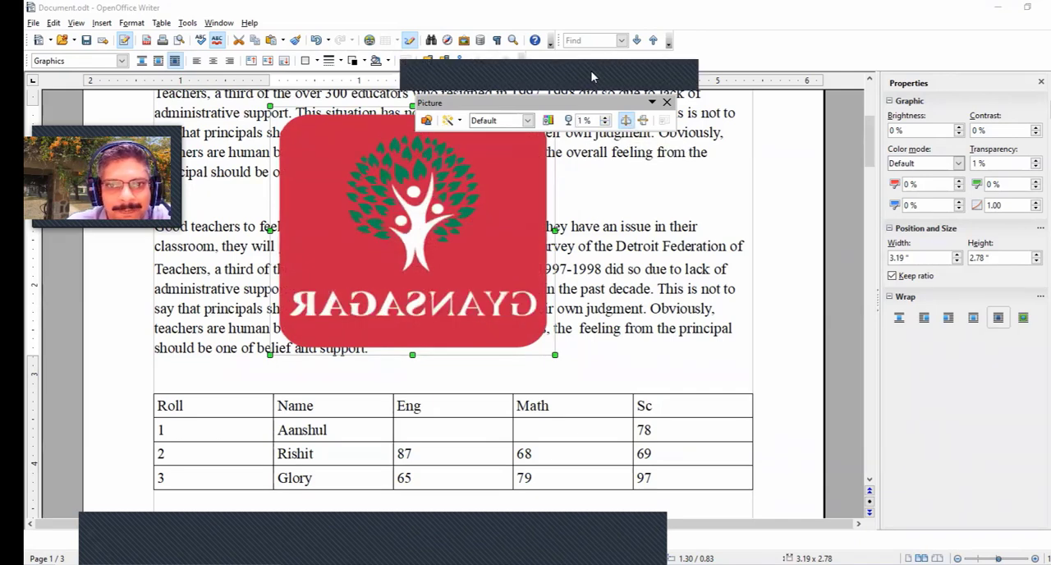
{"action": "left_click", "coordinate": [627, 122]}
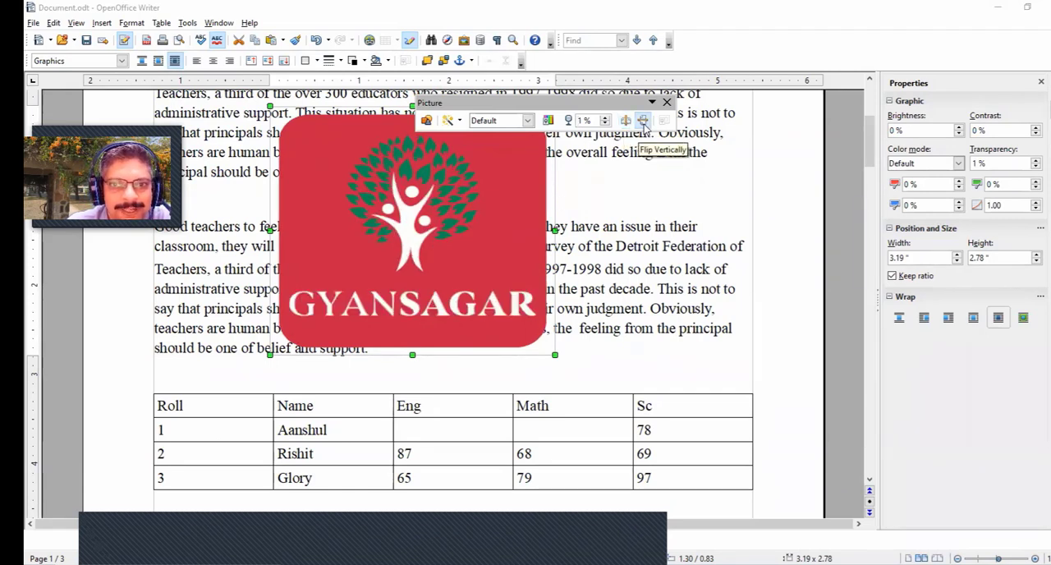
{"action": "left_click", "coordinate": [644, 120]}
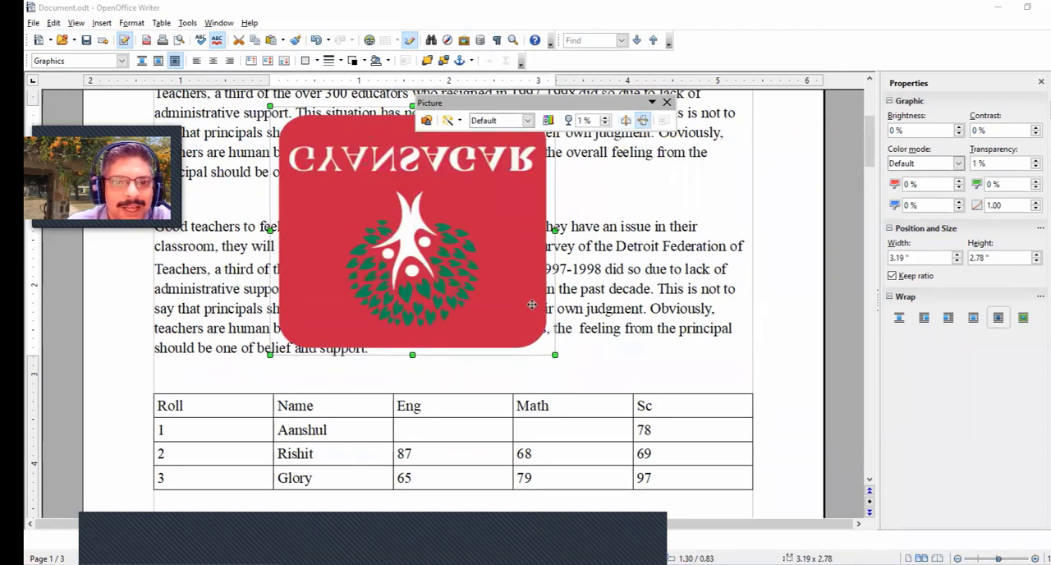
{"action": "left_click", "coordinate": [644, 120]}
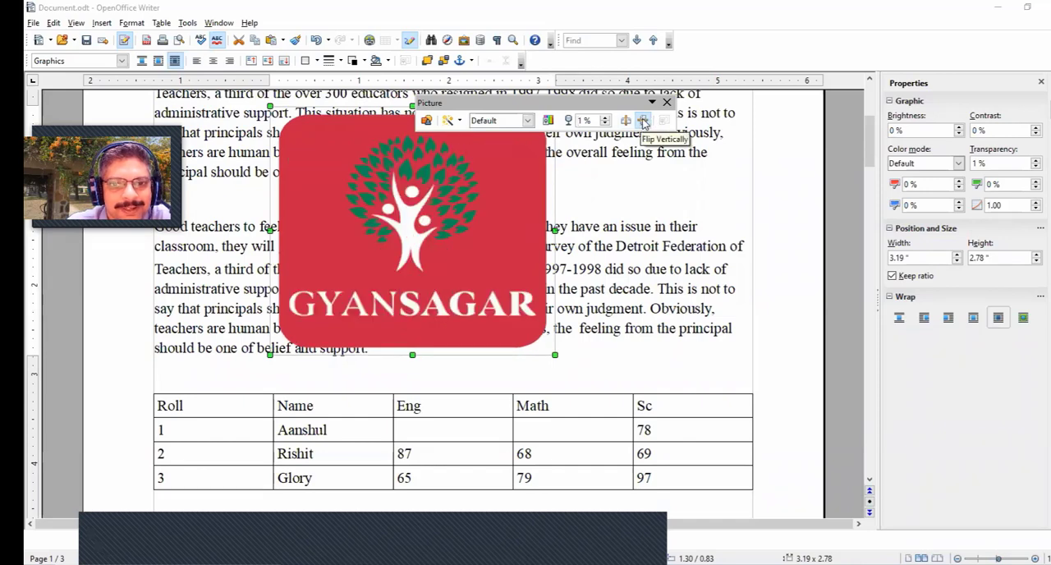
{"action": "left_click", "coordinate": [627, 122]}
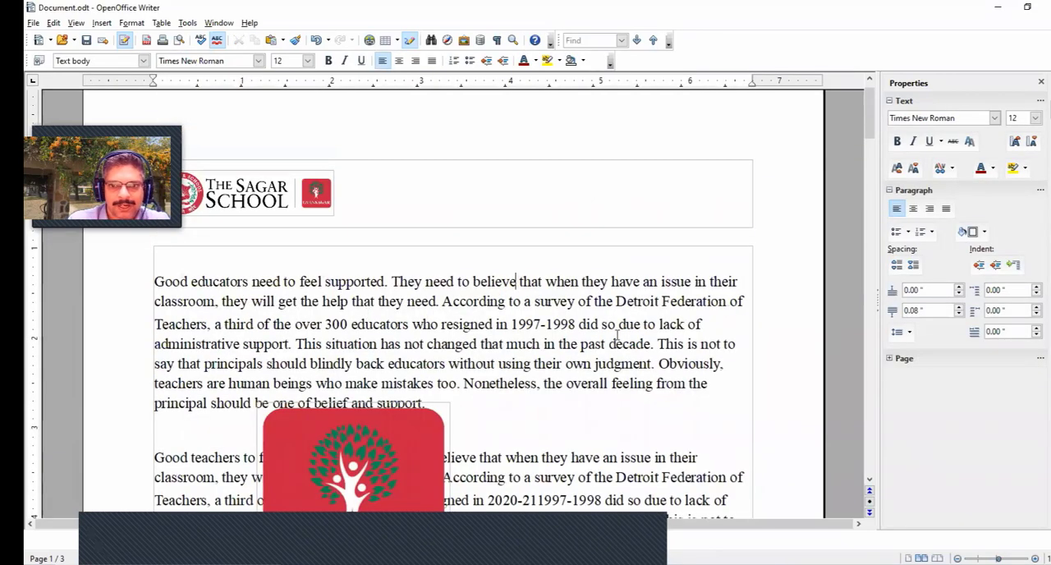
{"action": "left_click", "coordinate": [571, 346]}
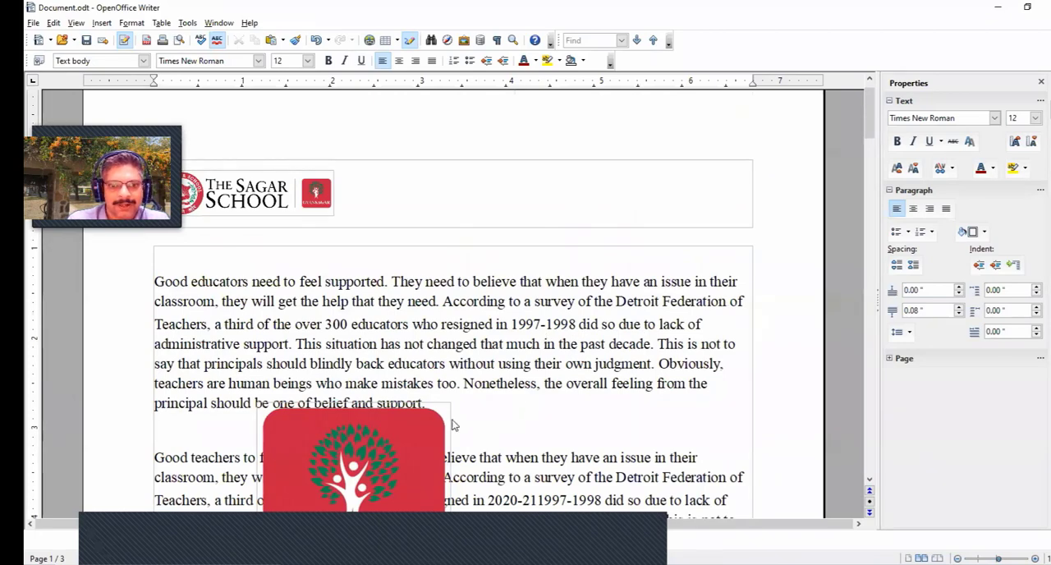
- Delete the Gyansagar picture that overlaps the second paragraph's text
{"action": "left_click_drag", "start_coordinate": [443, 420], "coordinate": [605, 425]}
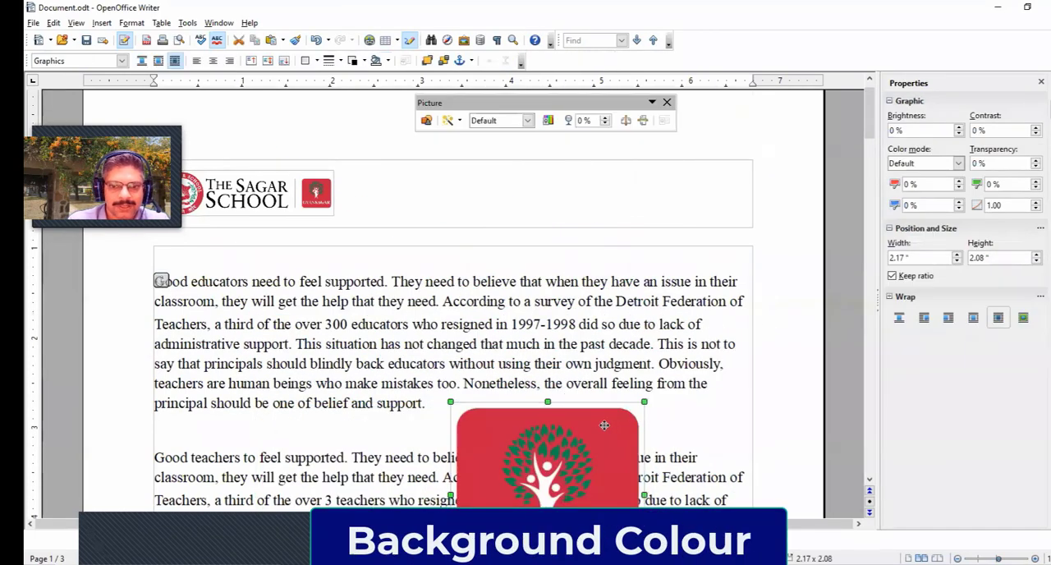
{"action": "key", "text": "Delete"}
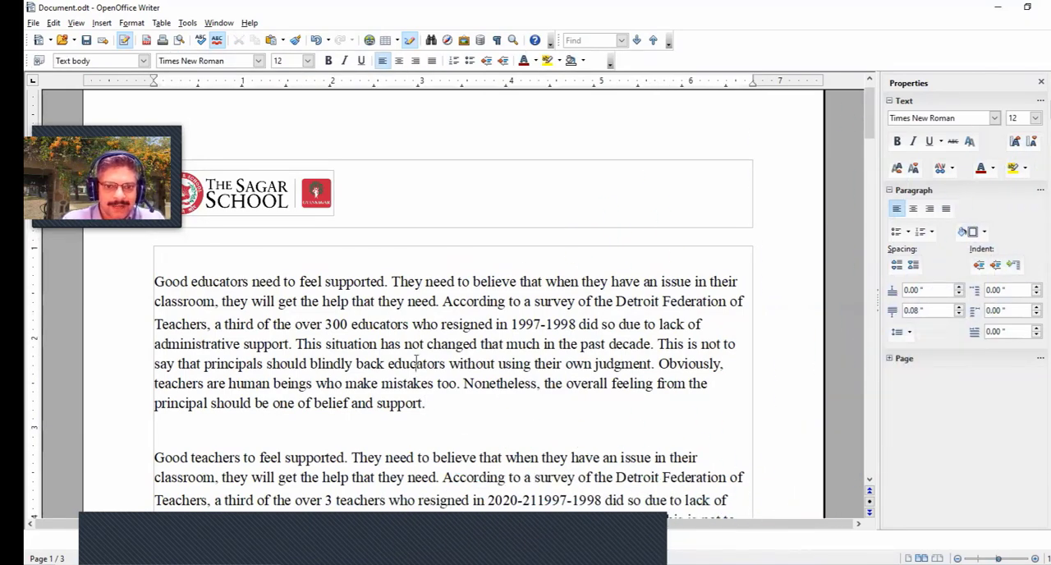
- Give the first body paragraph a light green background and the second body paragraph a Blue 4 background
{"action": "left_click", "coordinate": [985, 233]}
{"action": "left_click", "coordinate": [961, 287]}
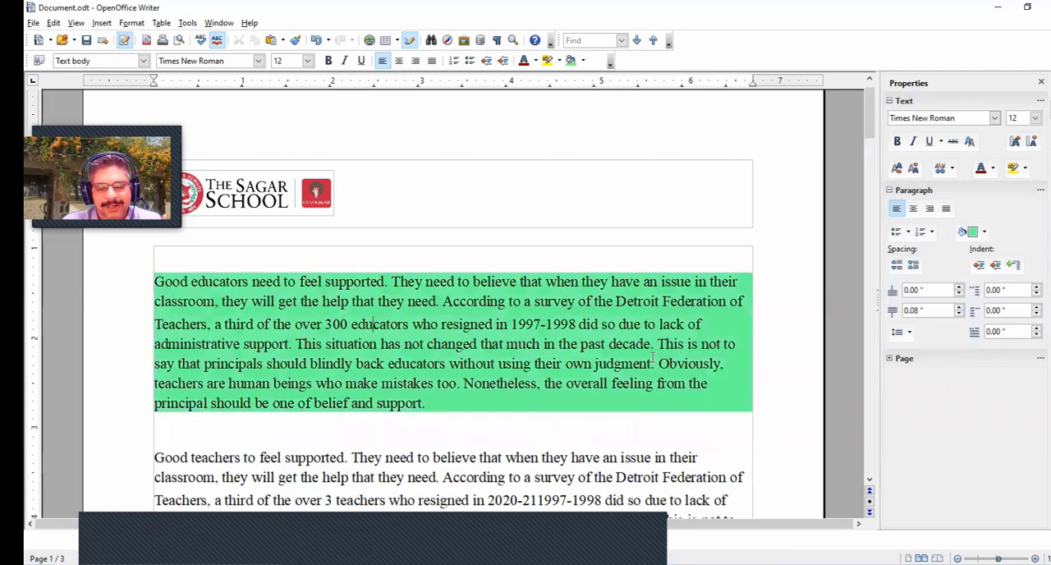
{"action": "scroll", "coordinate": [835, 386], "scroll_direction": "down", "scroll_amount": 3}
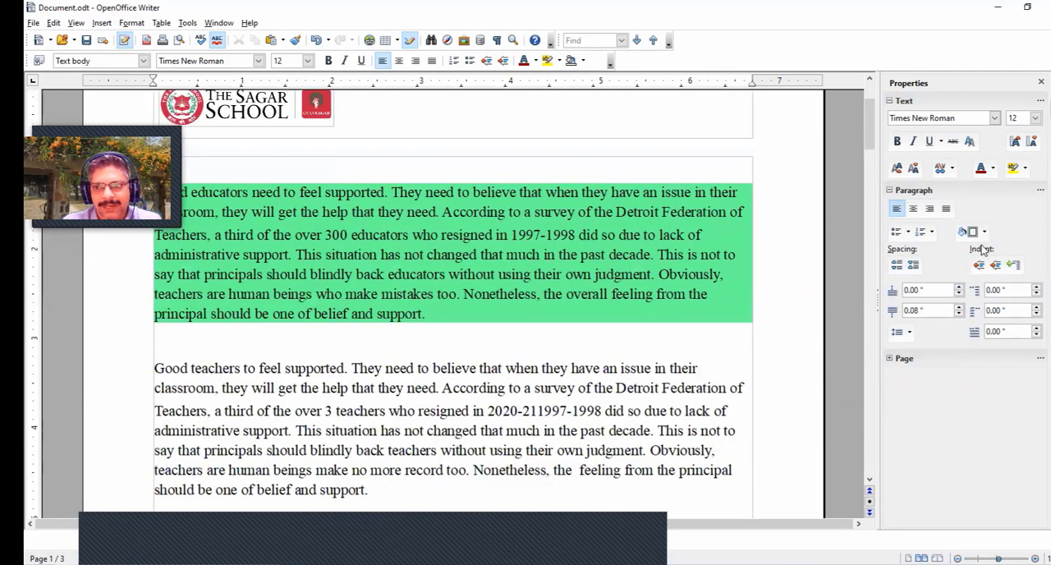
{"action": "left_click", "coordinate": [986, 233]}
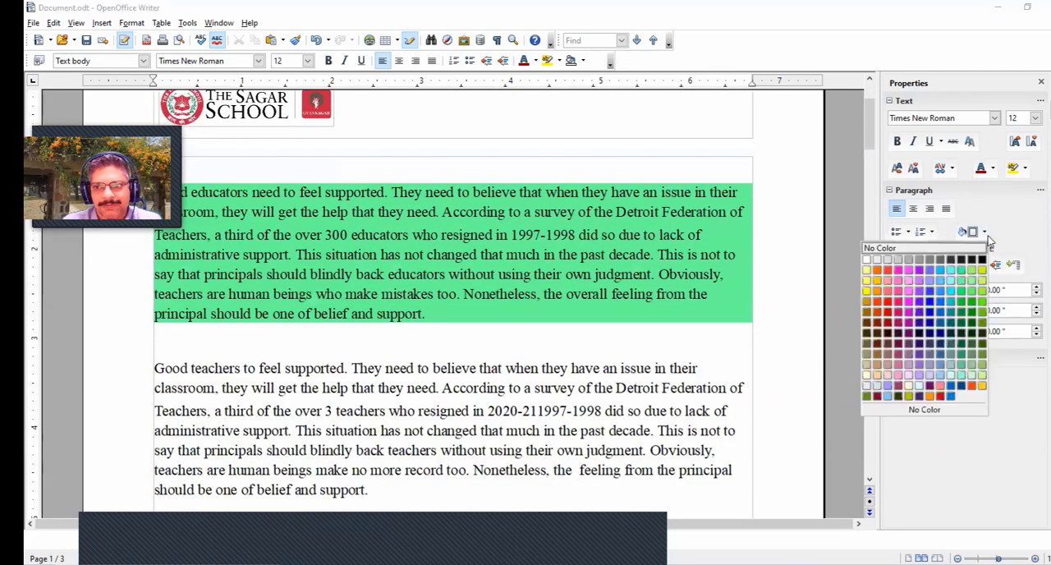
{"action": "left_click", "coordinate": [928, 313]}
{"action": "scroll", "coordinate": [836, 386], "scroll_direction": "down", "scroll_amount": 3}
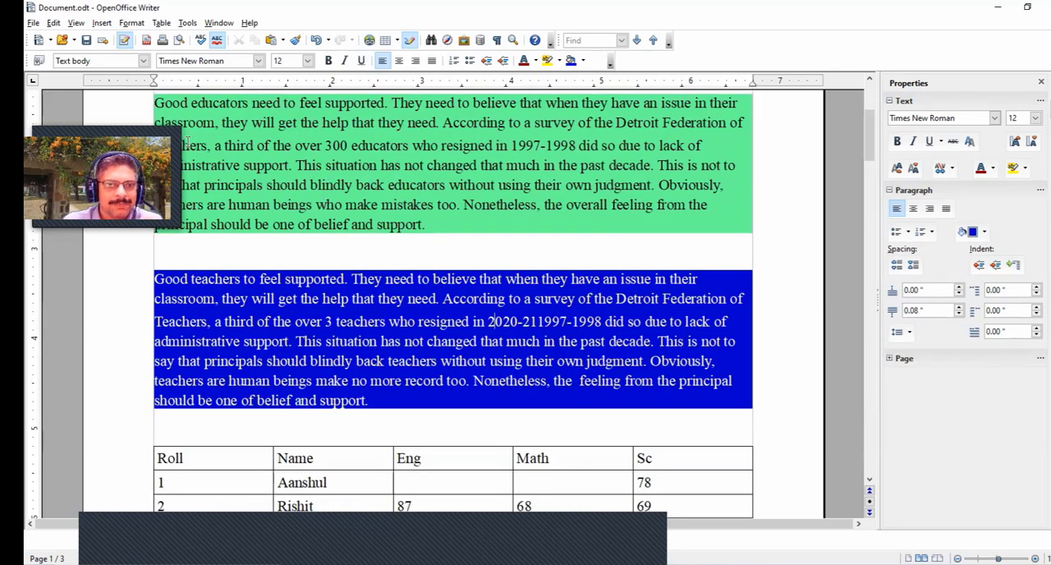
{"action": "left_click", "coordinate": [103, 26]}
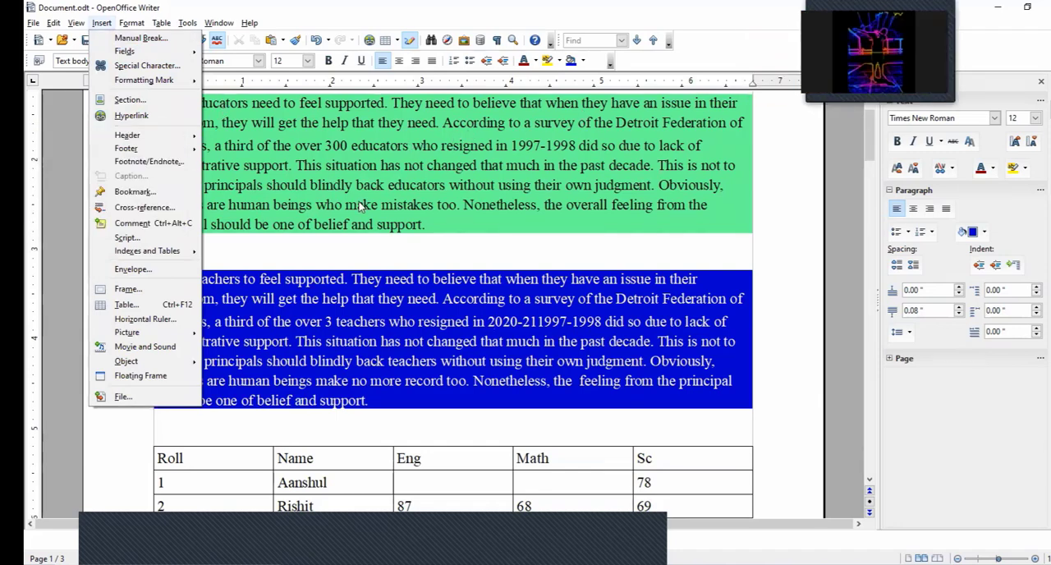
{"action": "left_click", "coordinate": [470, 321]}
{"action": "left_click", "coordinate": [488, 321]}
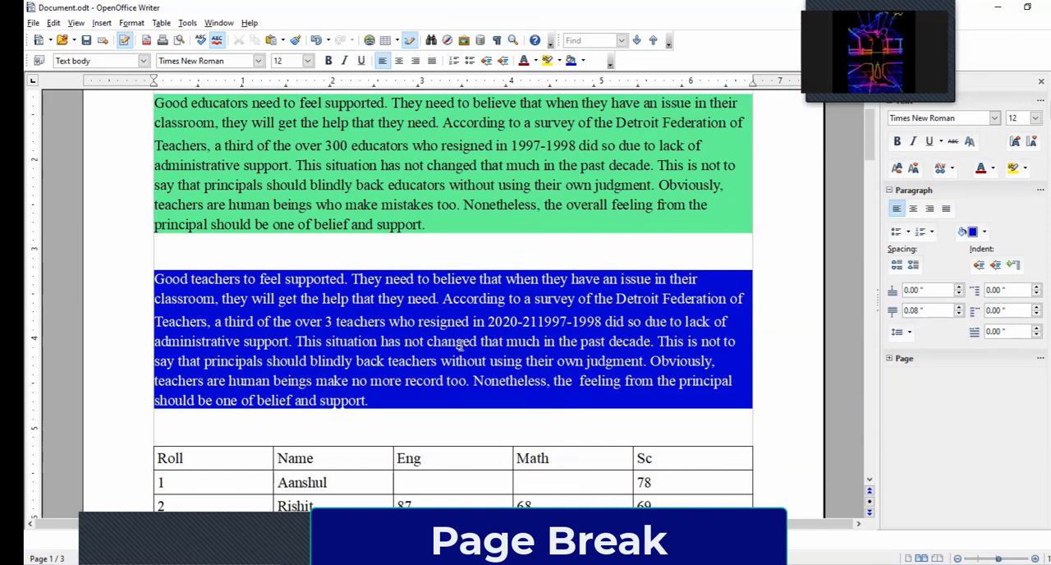
{"action": "left_click", "coordinate": [102, 23]}
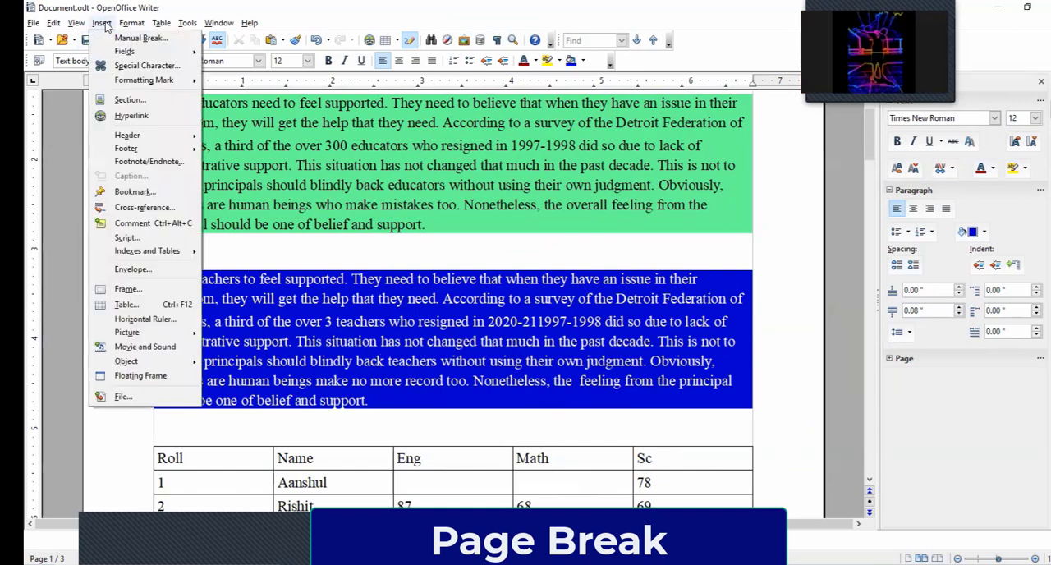
{"action": "left_click", "coordinate": [132, 38]}
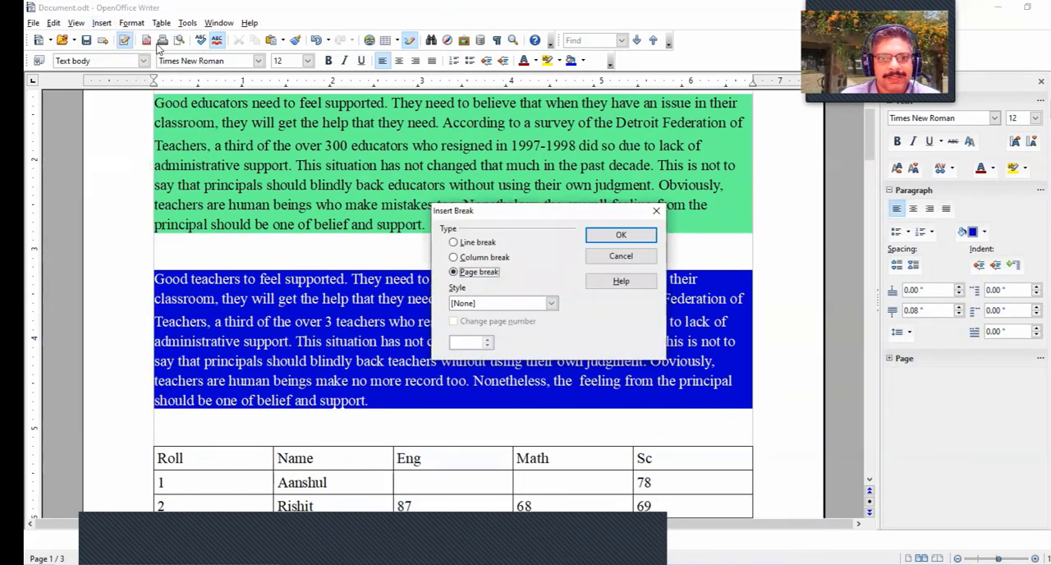
{"action": "left_click", "coordinate": [605, 238]}
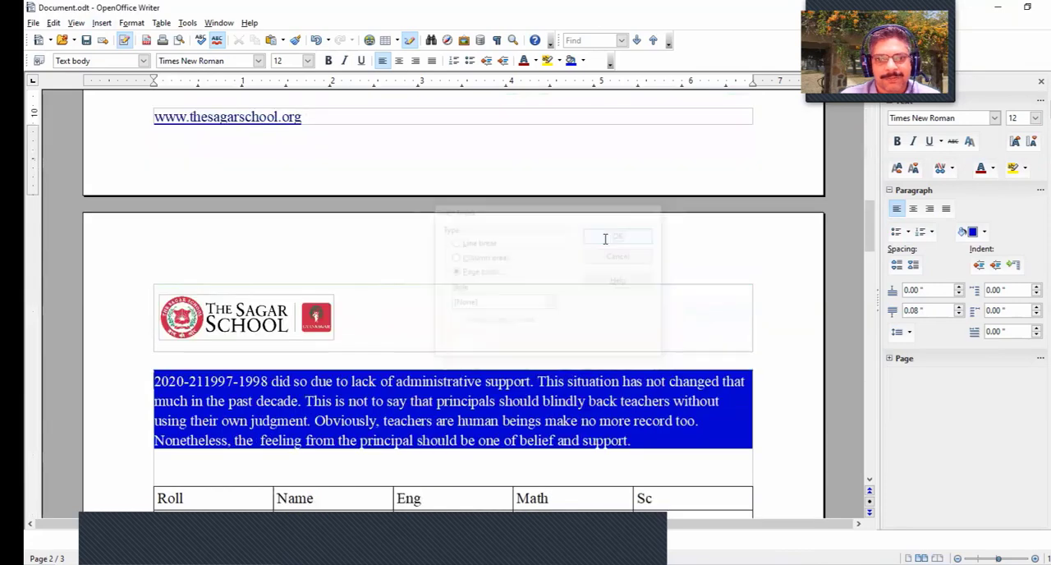
{"action": "scroll", "coordinate": [437, 326], "scroll_direction": "up", "scroll_amount": 10}
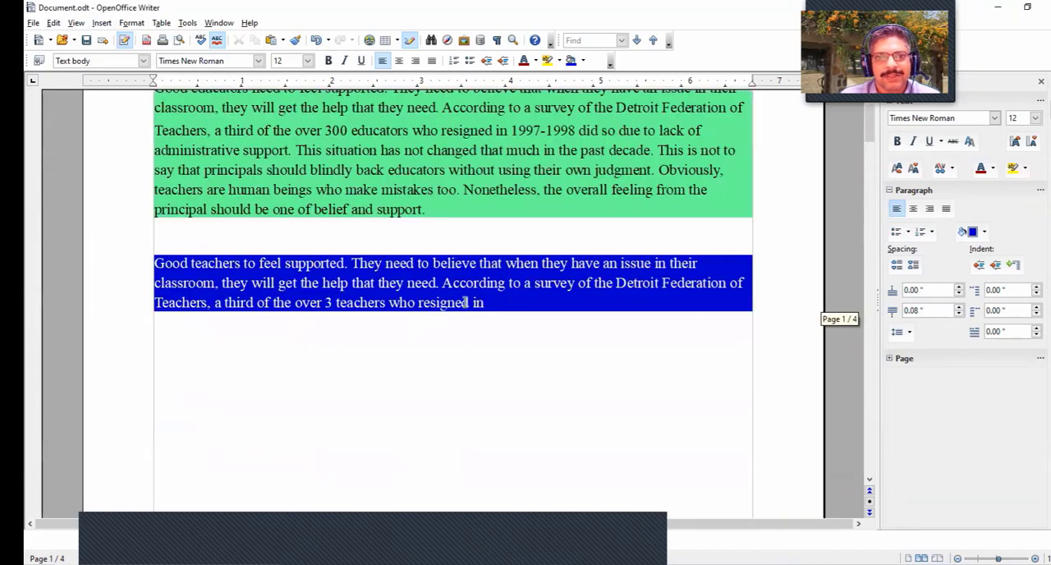
{"action": "scroll", "coordinate": [467, 302], "scroll_direction": "down", "scroll_amount": 10}
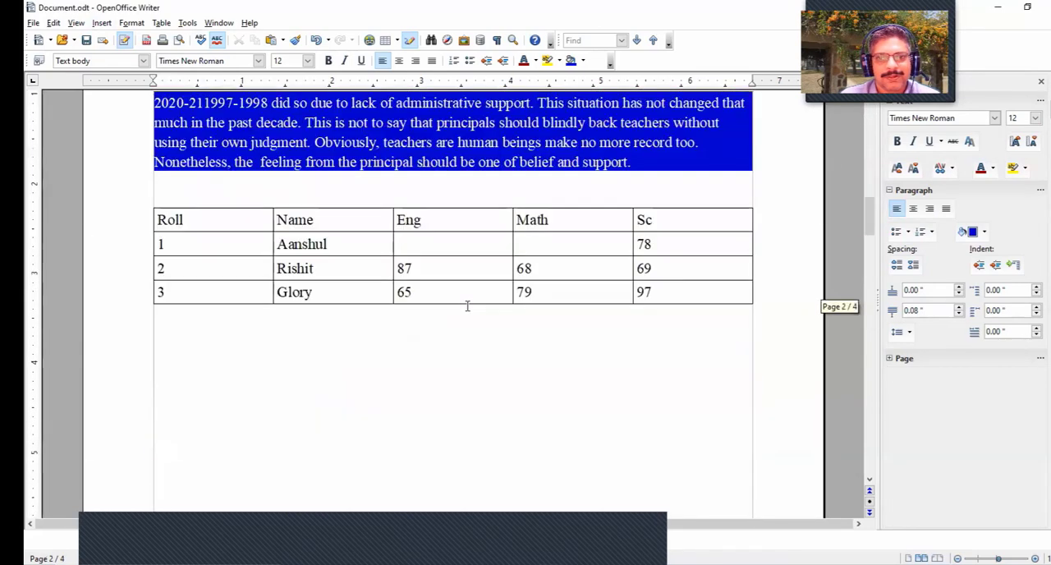
{"action": "scroll", "coordinate": [467, 305], "scroll_direction": "down", "scroll_amount": 4}
{"action": "scroll", "coordinate": [468, 305], "scroll_direction": "up", "scroll_amount": 1}
{"action": "scroll", "coordinate": [467, 306], "scroll_direction": "down", "scroll_amount": 8}
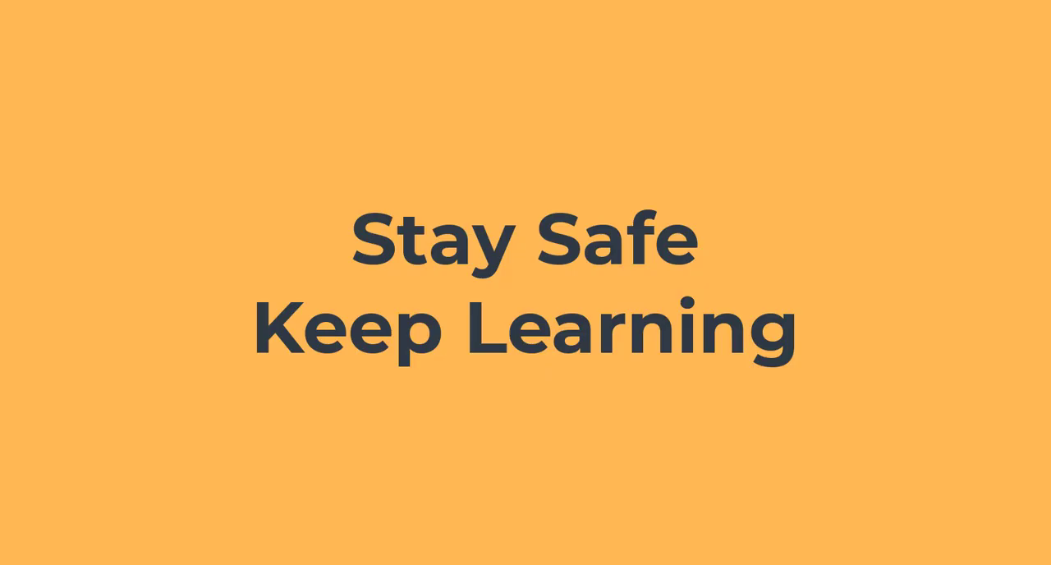